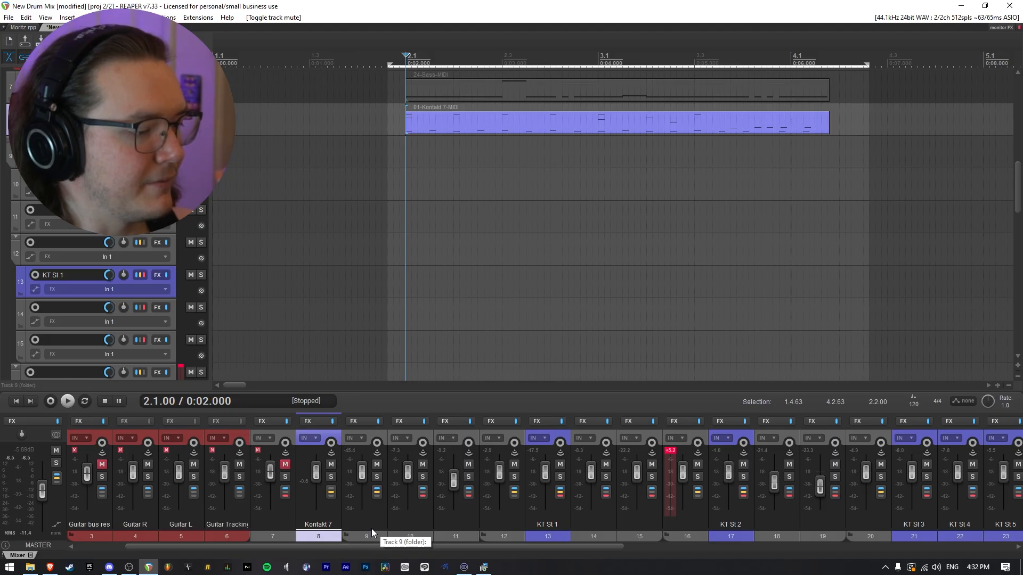
- Go through mixer tracks 9 to 15 one by one, including KT St 1, to examine the first part of the drum routing
{"action": "left_click", "coordinate": [372, 528]}
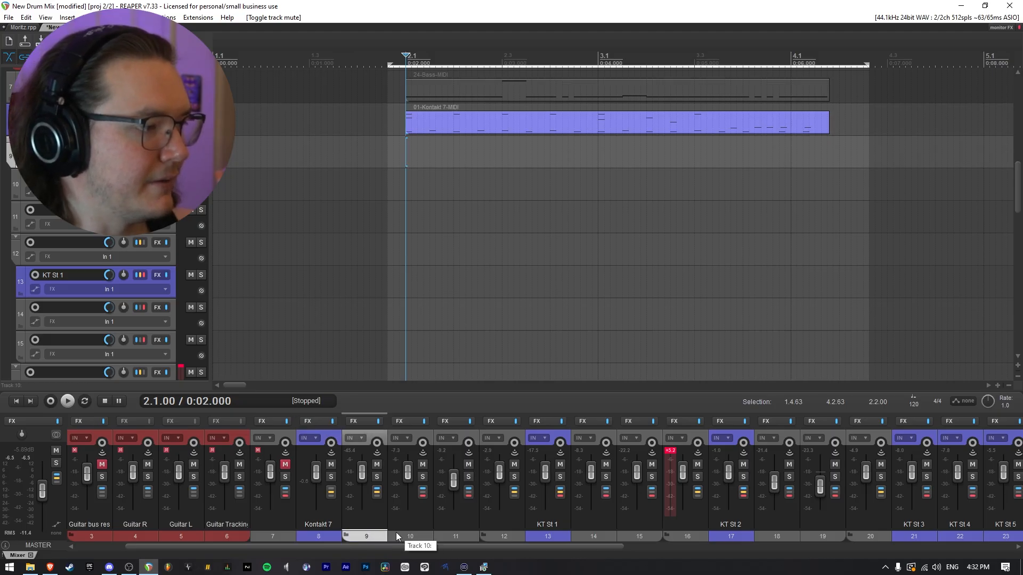
{"action": "left_click", "coordinate": [396, 533]}
{"action": "left_click", "coordinate": [440, 536]}
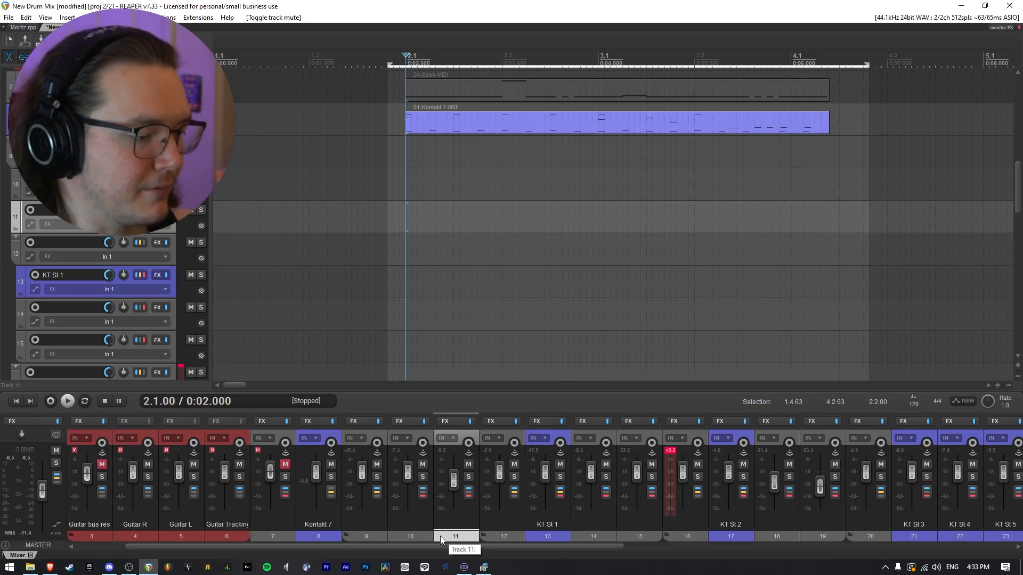
{"action": "left_click", "coordinate": [484, 537]}
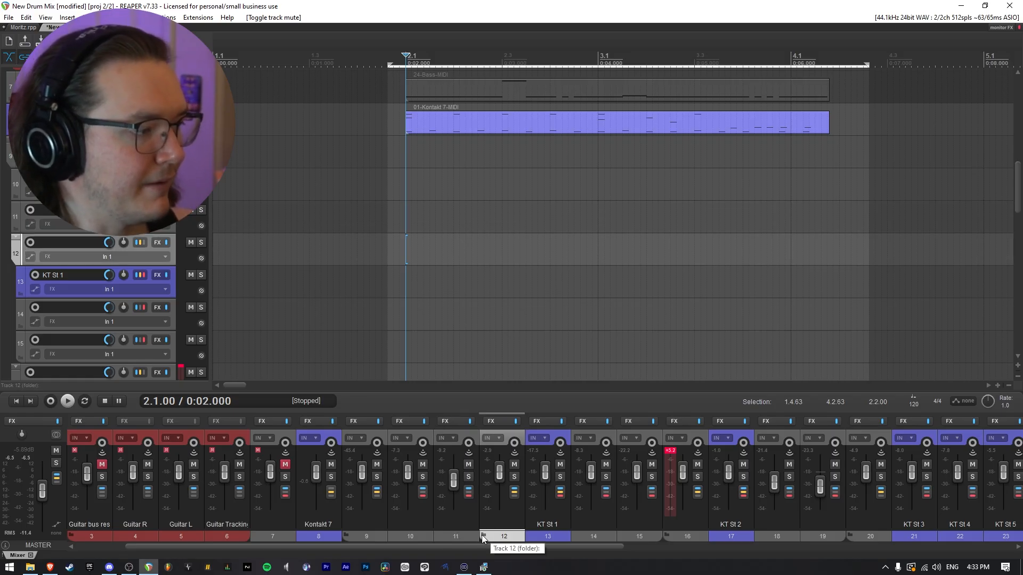
{"action": "left_click", "coordinate": [549, 536]}
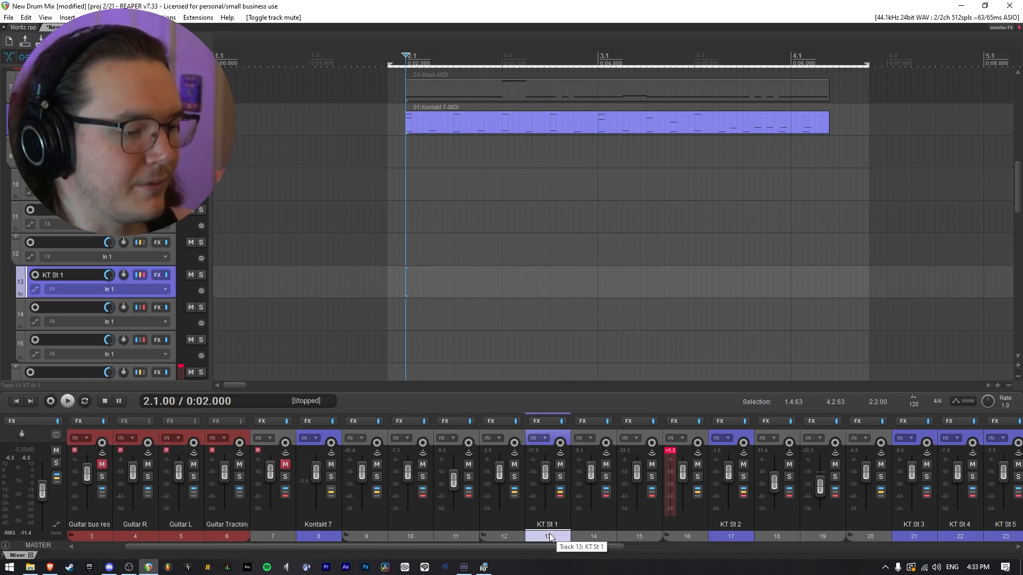
{"action": "left_click", "coordinate": [586, 535]}
{"action": "left_click", "coordinate": [628, 529]}
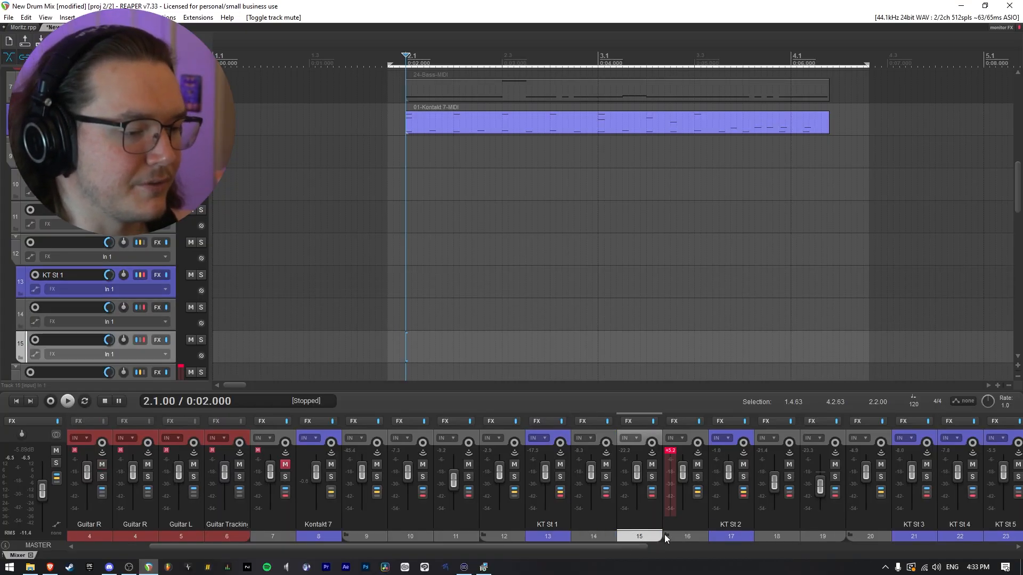
- Go through mixer tracks 16 to 20 one by one, including KT St 2, to examine the next part of the drum routing
{"action": "scroll", "coordinate": [660, 535], "scroll_direction": "right", "scroll_amount": 7}
{"action": "left_click", "coordinate": [360, 528]}
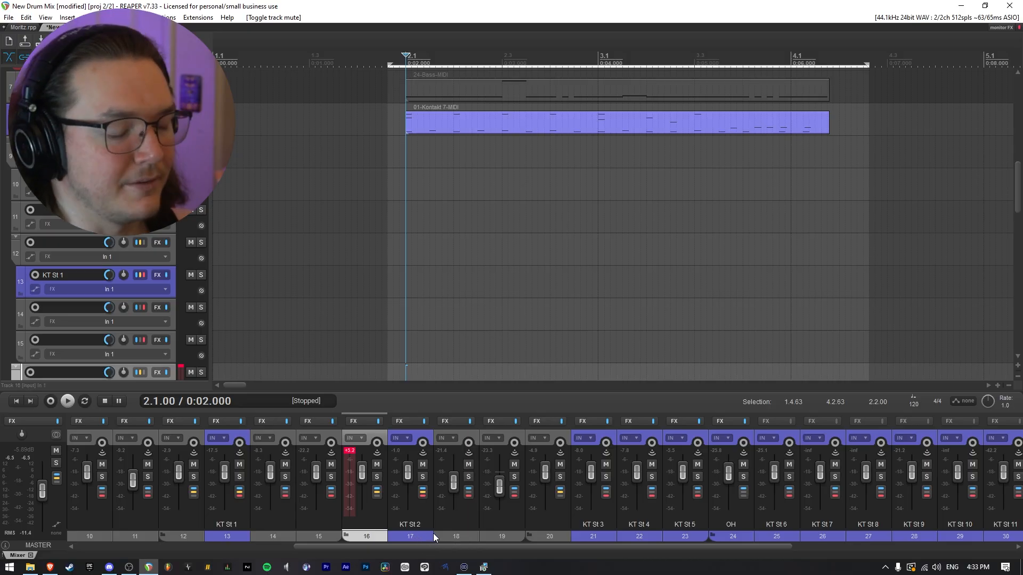
{"action": "left_click", "coordinate": [422, 536]}
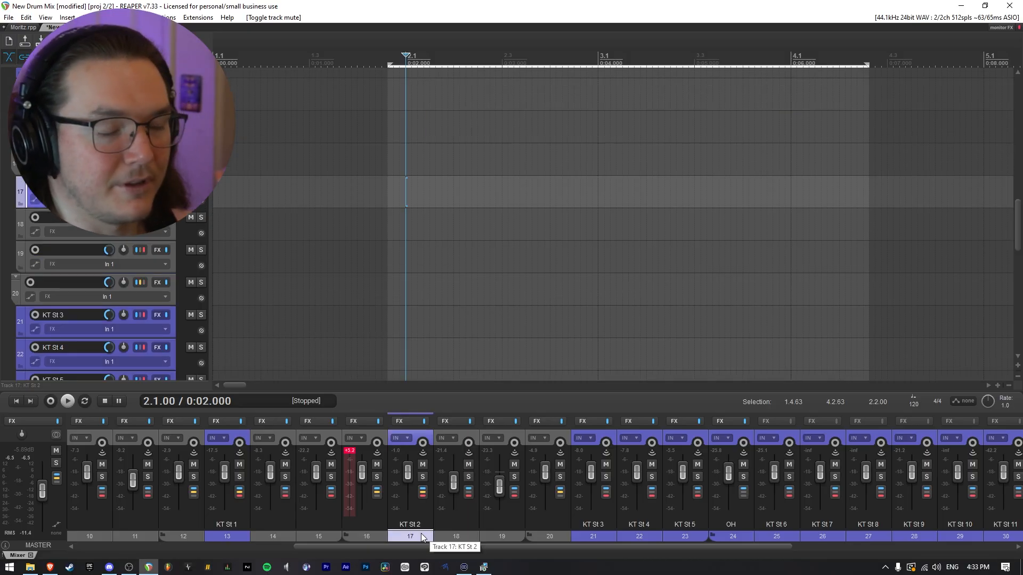
{"action": "left_click", "coordinate": [434, 530]}
{"action": "scroll", "coordinate": [434, 531], "scroll_direction": "right", "scroll_amount": 3}
{"action": "left_click", "coordinate": [352, 530]}
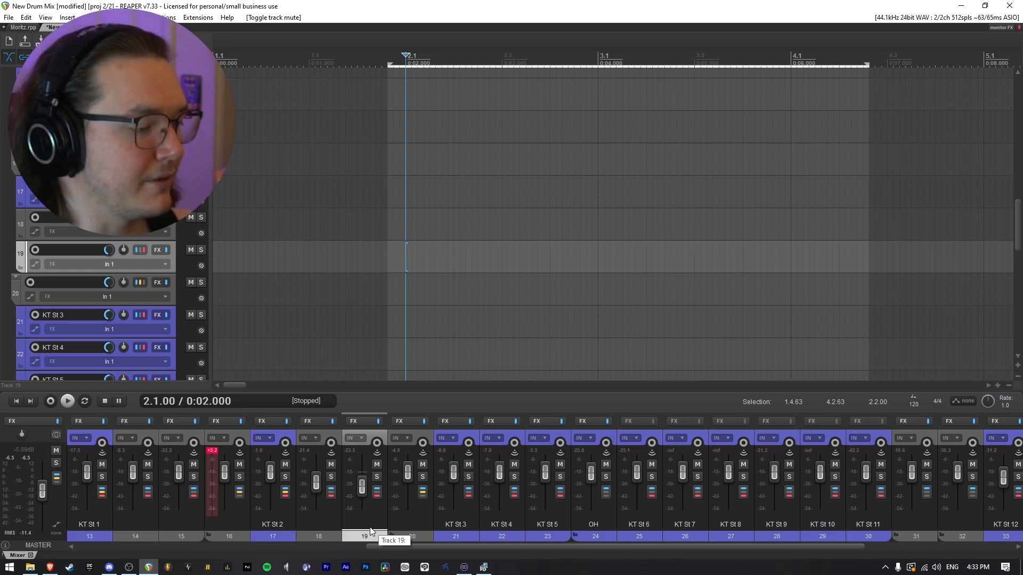
{"action": "left_click", "coordinate": [403, 534]}
{"action": "scroll", "coordinate": [483, 532], "scroll_direction": "right", "scroll_amount": 5}
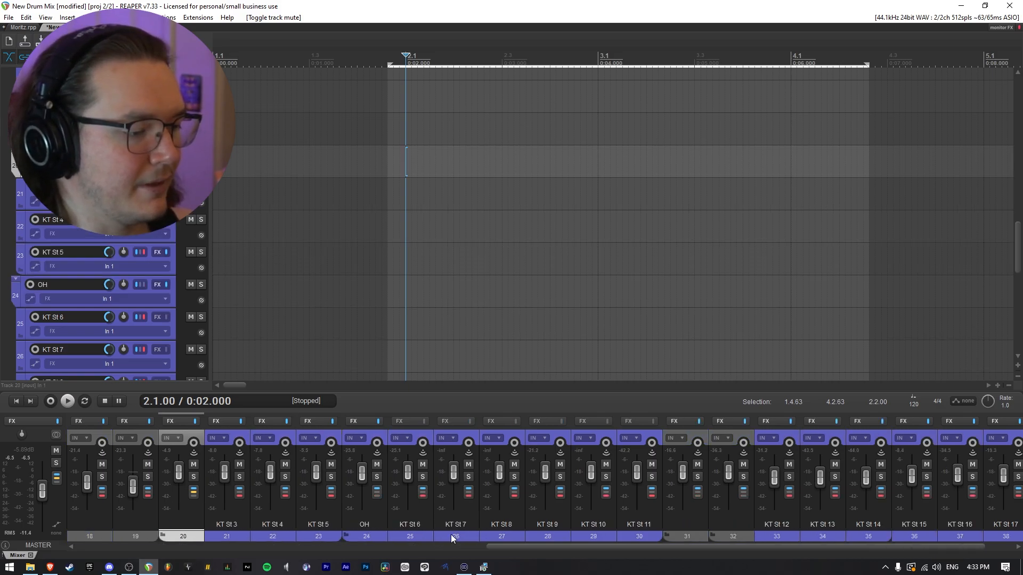
- Select the OH folder on track 24, and select folder track 31 to examine how the remaining drum tracks are grouped
{"action": "left_click", "coordinate": [366, 537]}
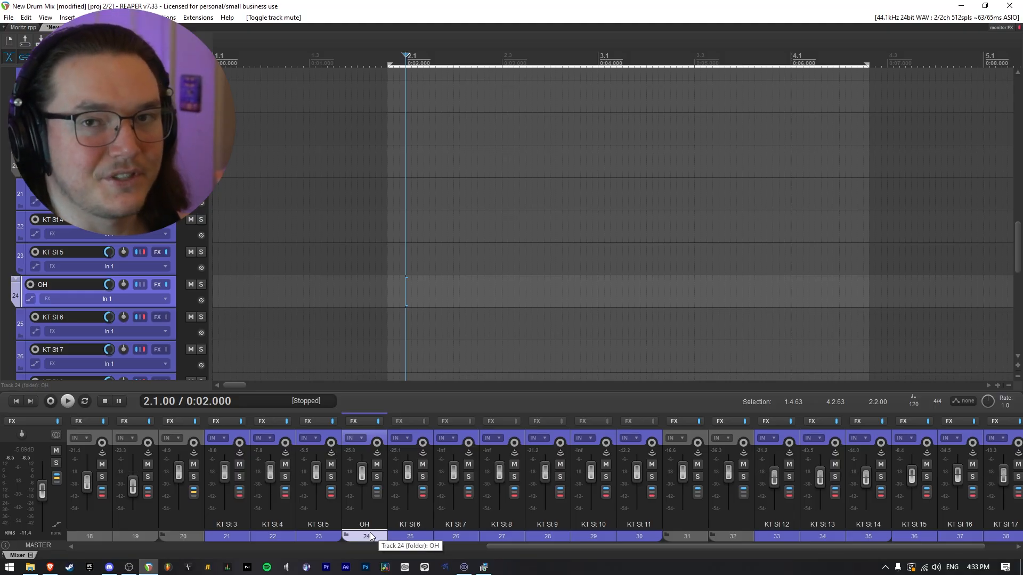
{"action": "scroll", "coordinate": [494, 540], "scroll_direction": "right", "scroll_amount": 1}
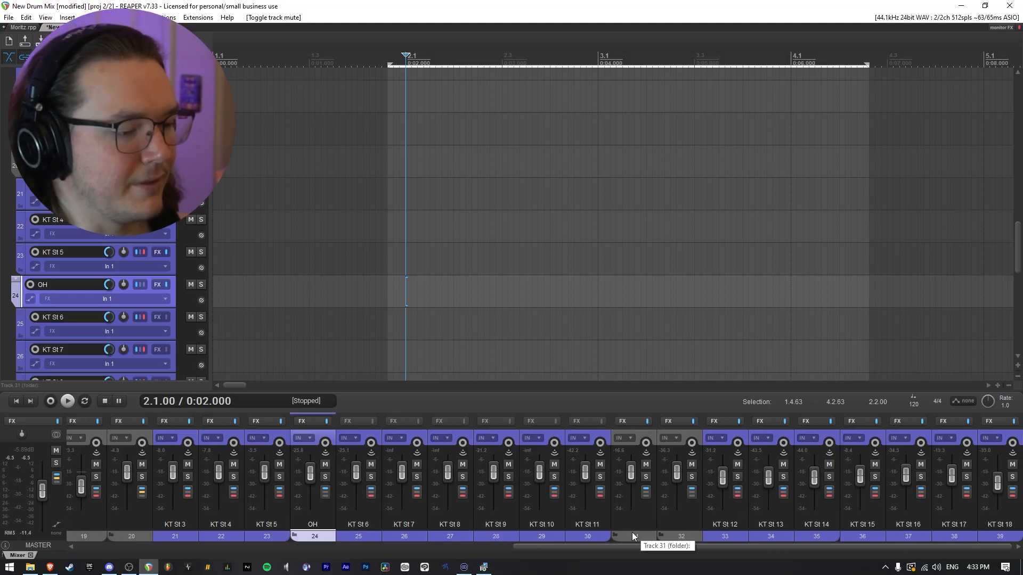
{"action": "scroll", "coordinate": [164, 319], "scroll_direction": "down", "scroll_amount": 5}
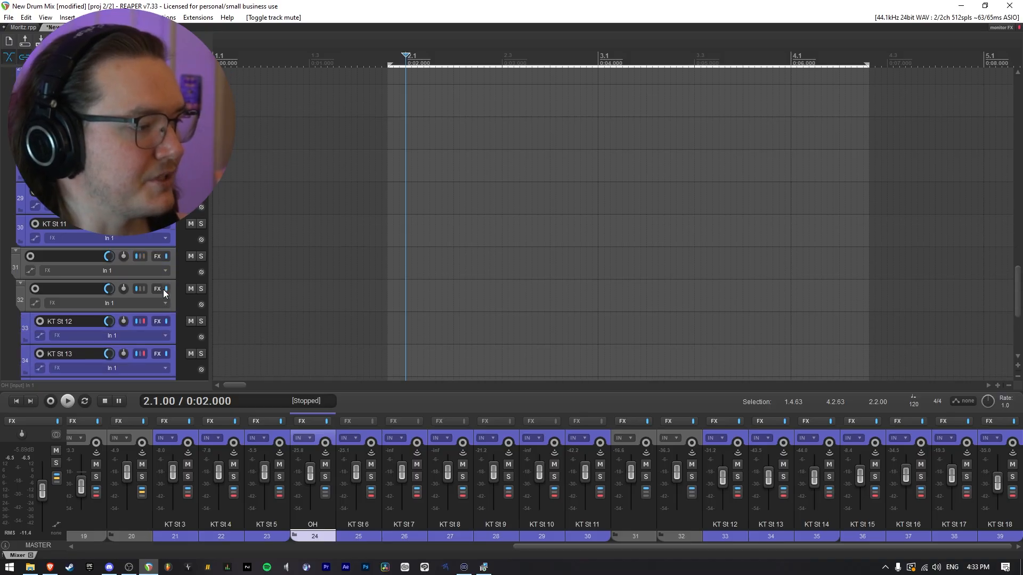
{"action": "left_click", "coordinate": [167, 273]}
{"action": "left_click", "coordinate": [176, 259]}
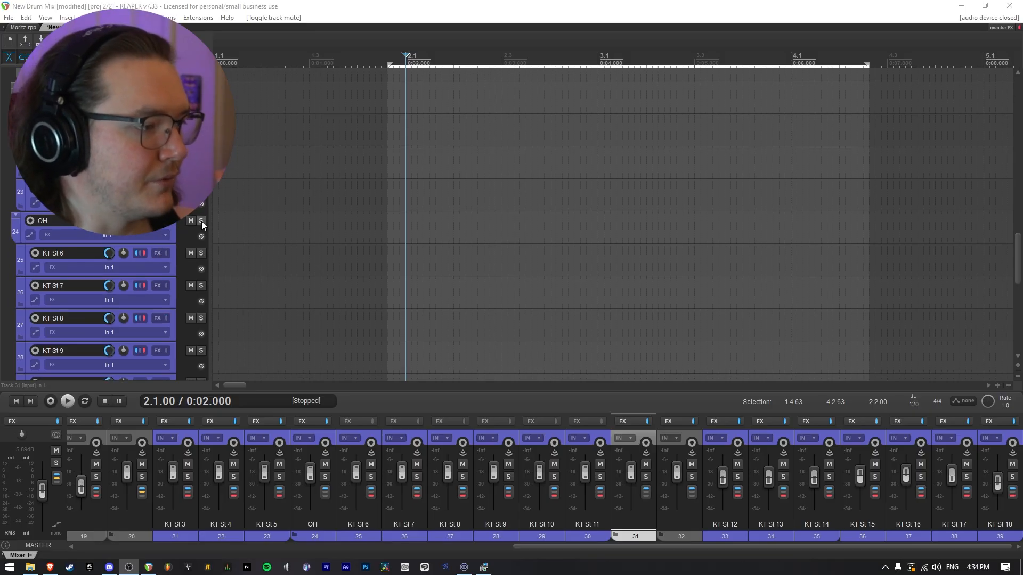
- Solo the OH folder track, play the drum loop to hear the overheads alone, and clear the solo
{"action": "left_click", "coordinate": [201, 222]}
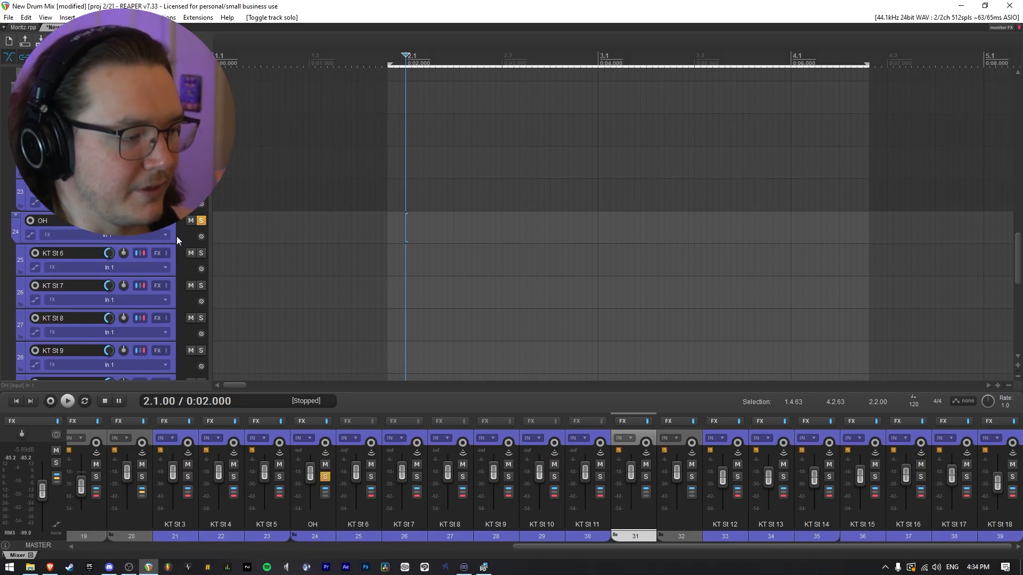
{"action": "key", "text": "space"}
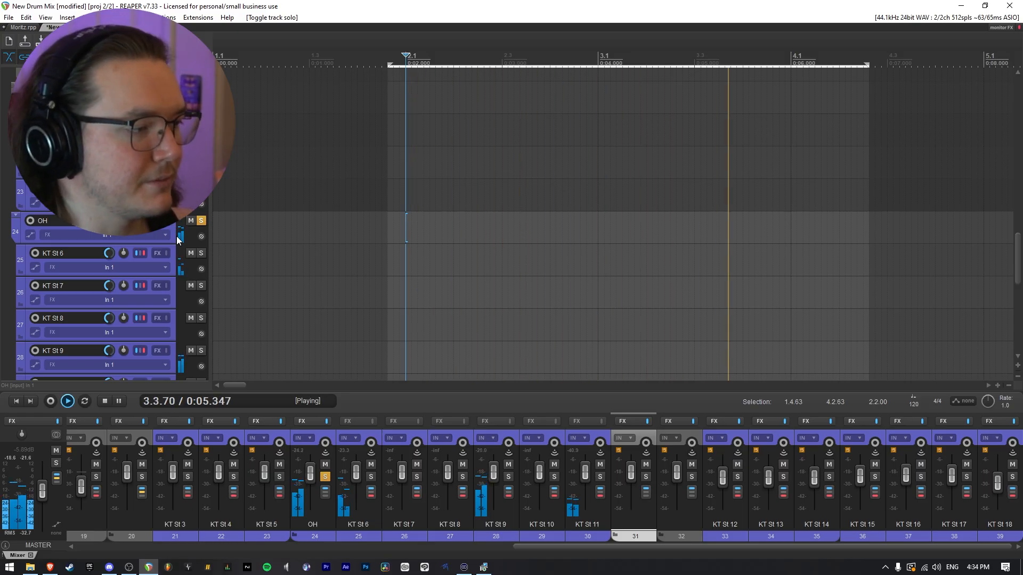
{"action": "key", "text": "space"}
{"action": "left_click", "coordinate": [200, 221]}
- Solo folder track 31 and play the drum loop to hear that group alone
{"action": "scroll", "coordinate": [175, 274], "scroll_direction": "down", "scroll_amount": 4}
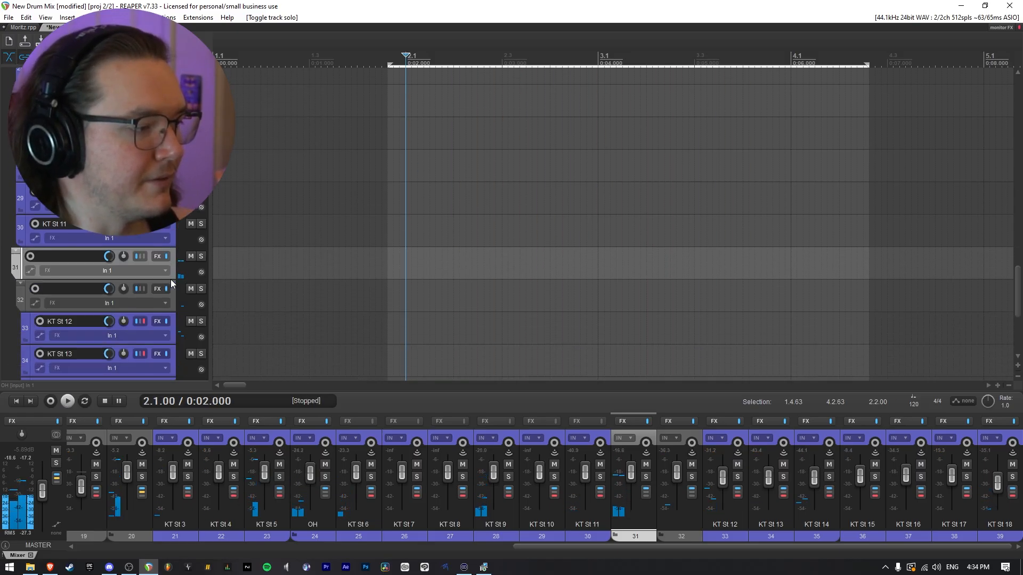
{"action": "left_click", "coordinate": [202, 257]}
{"action": "key", "text": "space"}
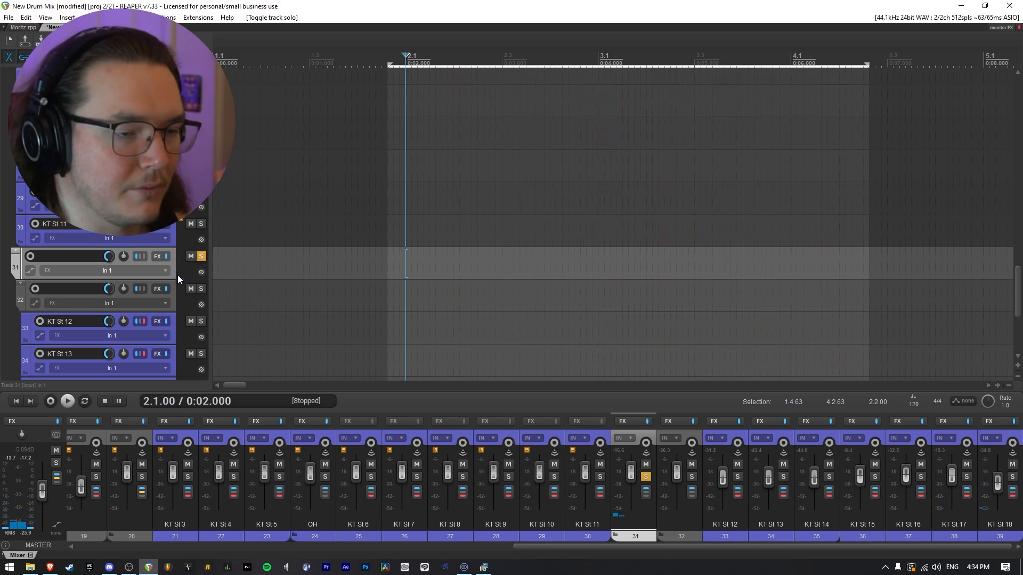
- Solo folder track 12 with track 10 muted and play the drum loop to hear that group
{"action": "scroll", "coordinate": [199, 260], "scroll_direction": "up", "scroll_amount": 10}
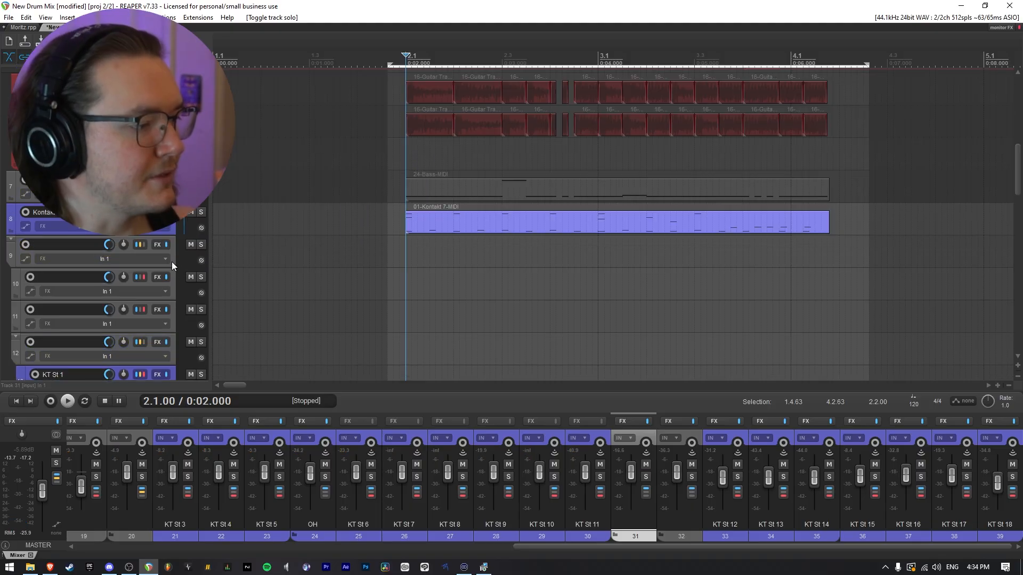
{"action": "scroll", "coordinate": [176, 287], "scroll_direction": "down", "scroll_amount": 4}
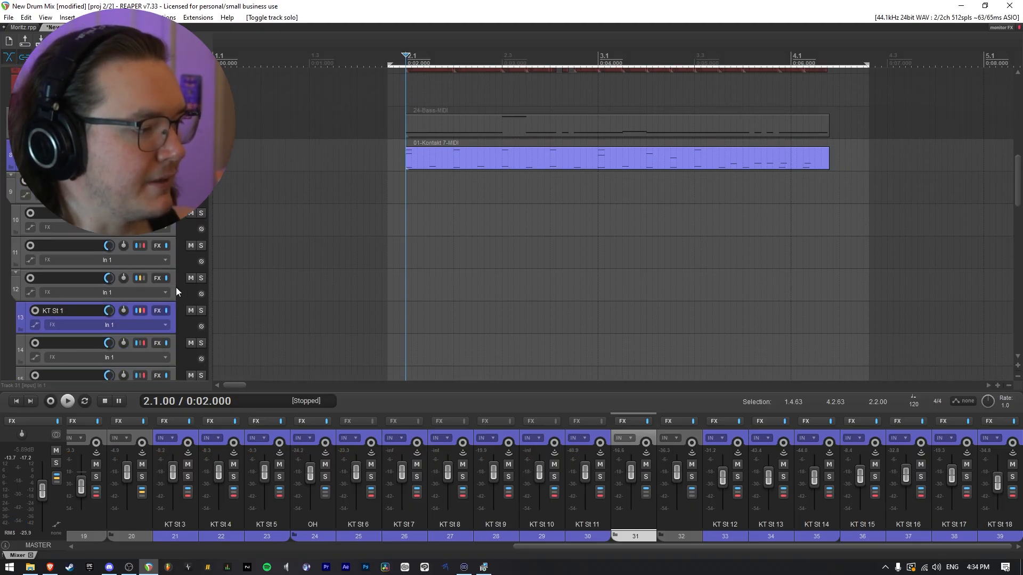
{"action": "scroll", "coordinate": [176, 287], "scroll_direction": "down", "scroll_amount": 1}
{"action": "key", "text": "space"}
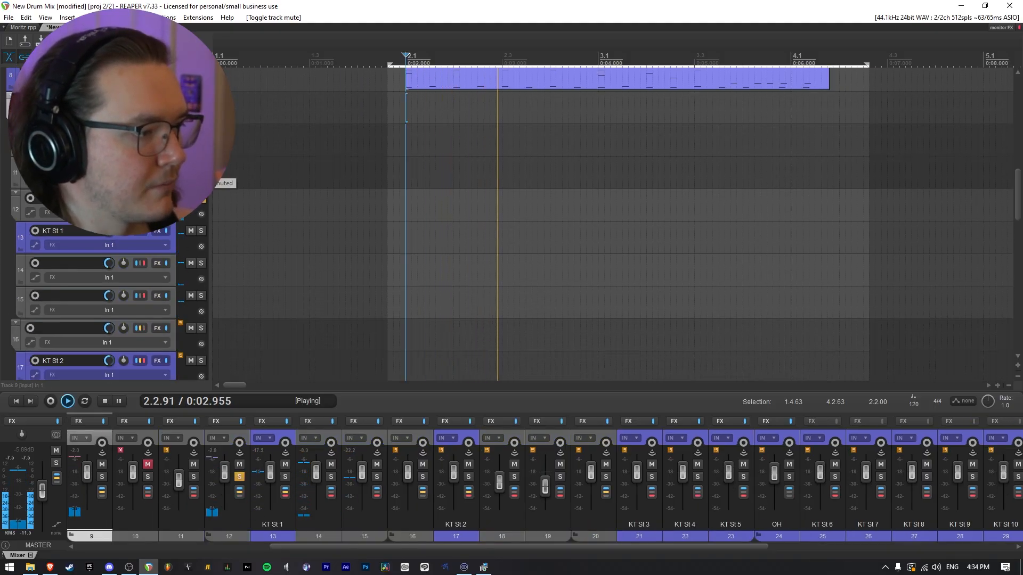
{"action": "key", "text": "space"}
- Open the effects chain of KT St 1 and listen through its Pro-Q 4 low cut with tracks 14 and 15 muted
{"action": "scroll", "coordinate": [166, 235], "scroll_direction": "down", "scroll_amount": 1}
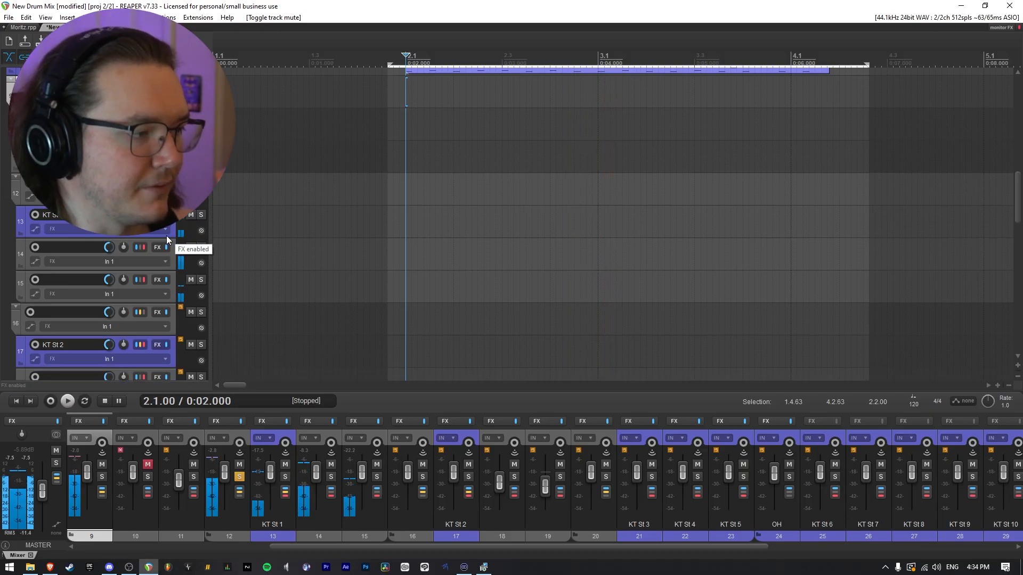
{"action": "left_click", "coordinate": [166, 235]}
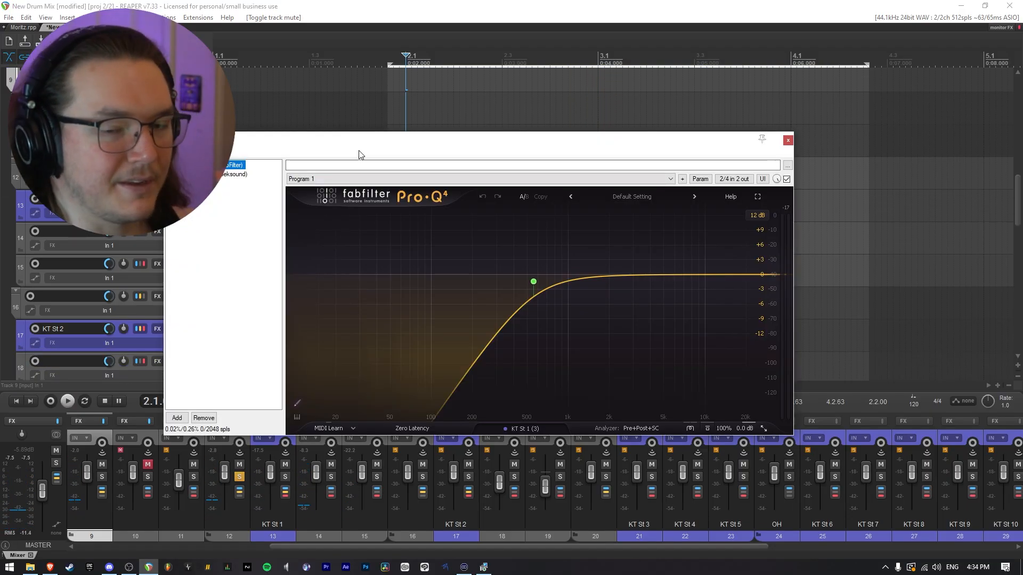
{"action": "left_click_drag", "start_coordinate": [424, 151], "coordinate": [478, 154]}
{"action": "key", "text": "space"}
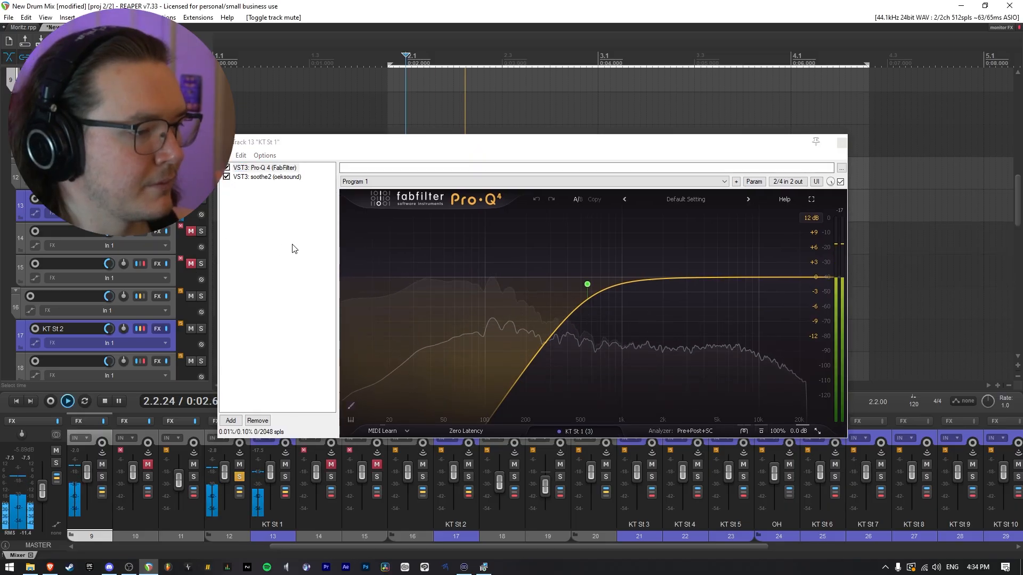
{"action": "key", "text": "space"}
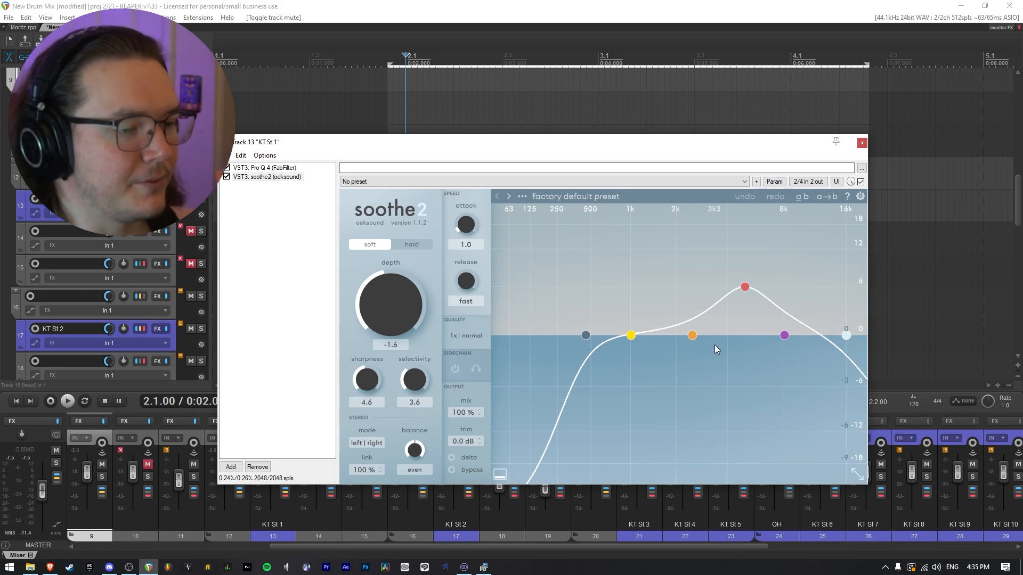
- Listen to KT St 1 with its soothe2 settings on display, and close the effects chain
{"action": "key", "text": "space"}
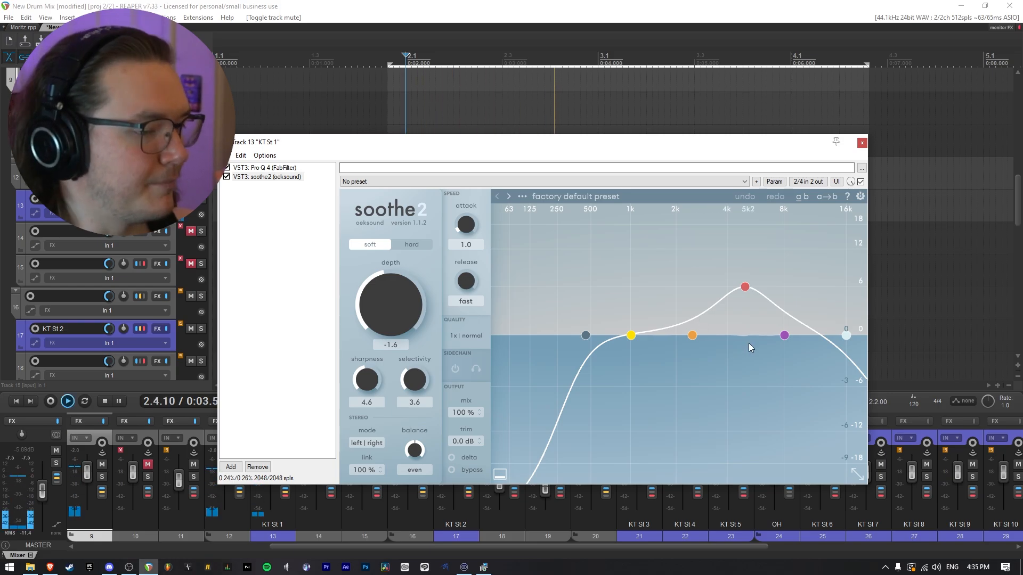
{"action": "key", "text": "space"}
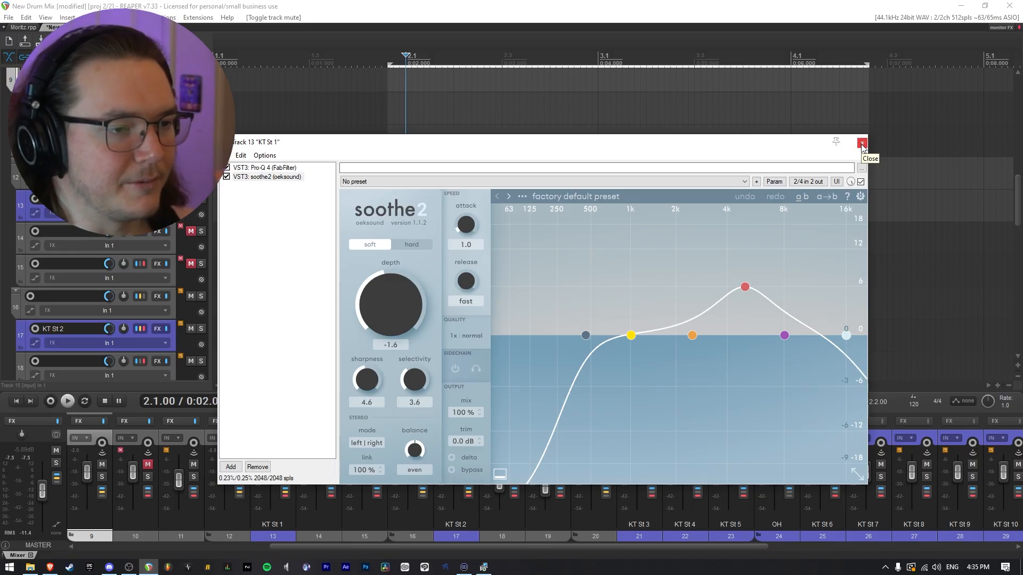
{"action": "left_click", "coordinate": [862, 143]}
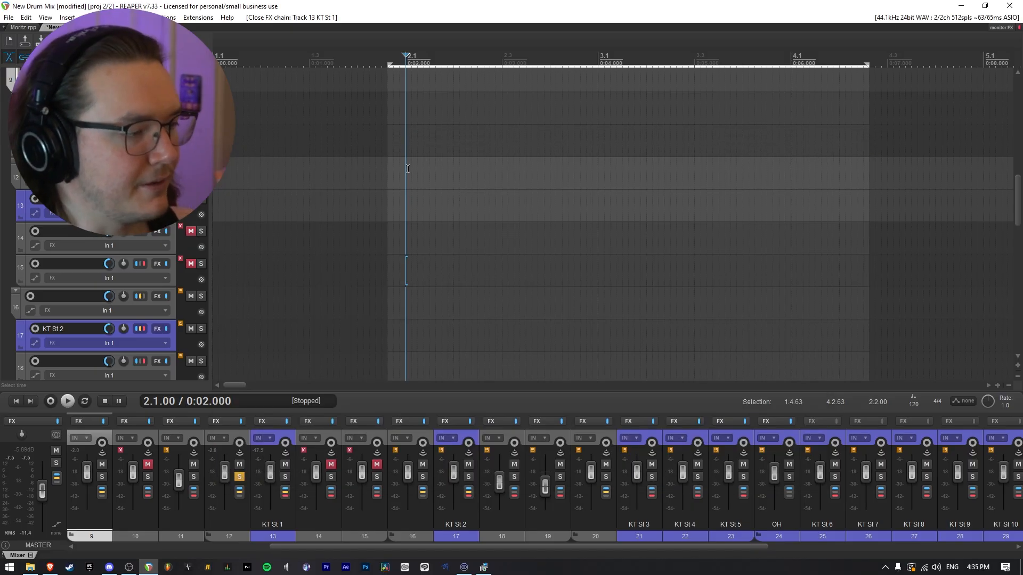
- Unmute and solo track 14, and play the loop to compare it with KT St 1
{"action": "left_click", "coordinate": [190, 231]}
{"action": "left_click", "coordinate": [201, 232]}
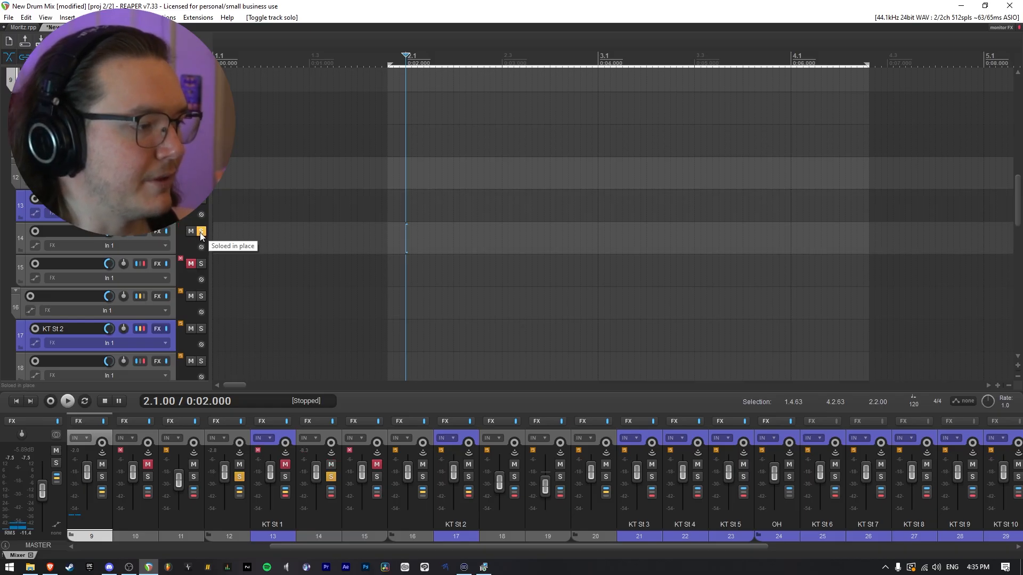
{"action": "key", "text": "space"}
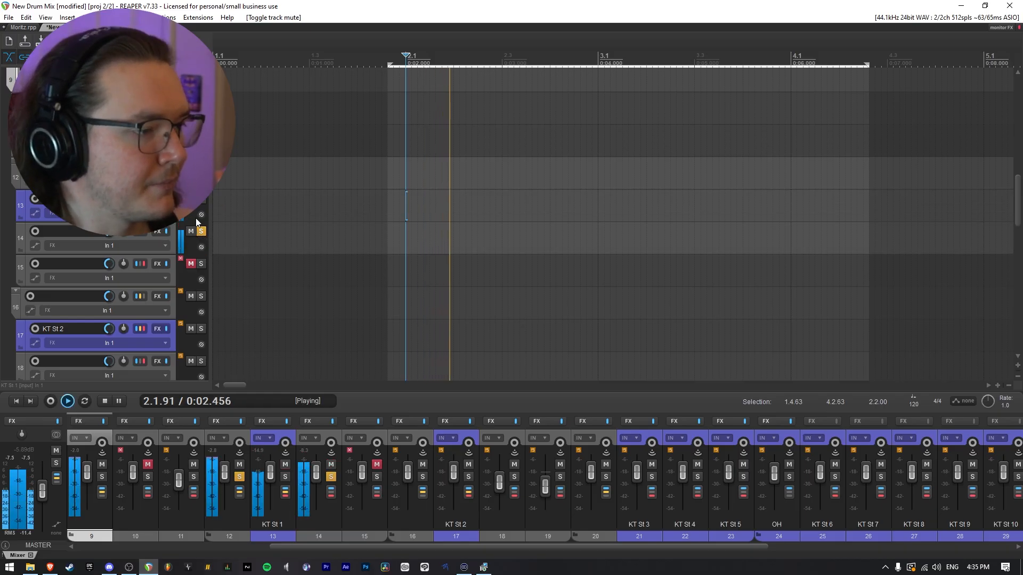
{"action": "key", "text": "space"}
- Open track 14's effects chain, enable FabFilter Pro-Q 3 after Trigger 2, and play the loop through it
{"action": "left_click", "coordinate": [158, 231]}
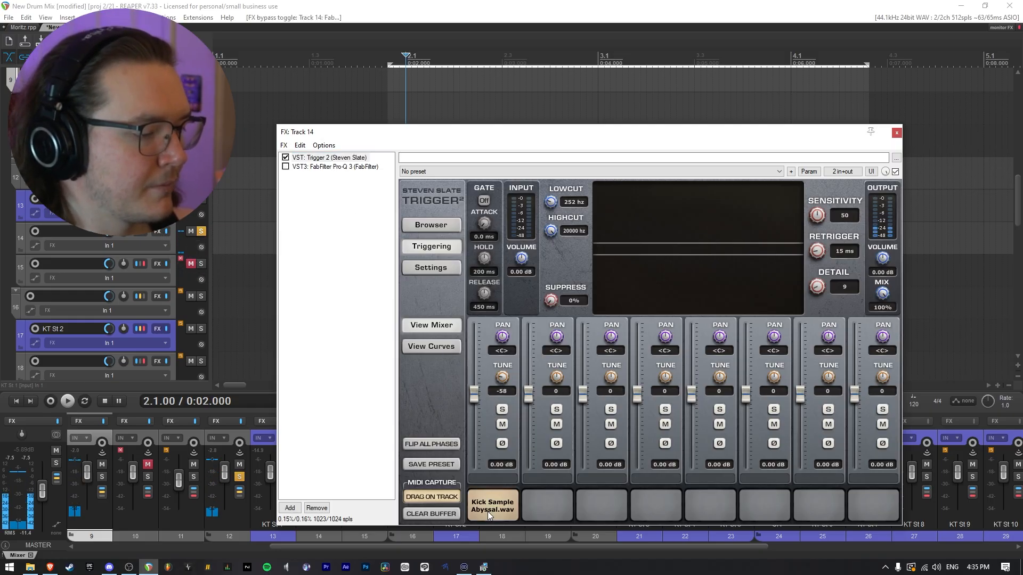
{"action": "left_click", "coordinate": [286, 167]}
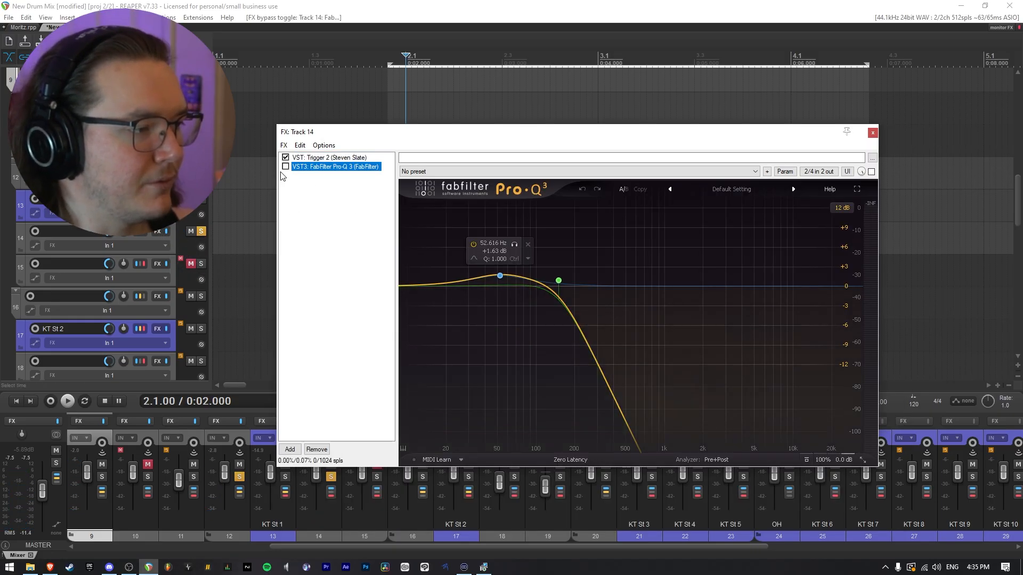
{"action": "left_click", "coordinate": [285, 166]}
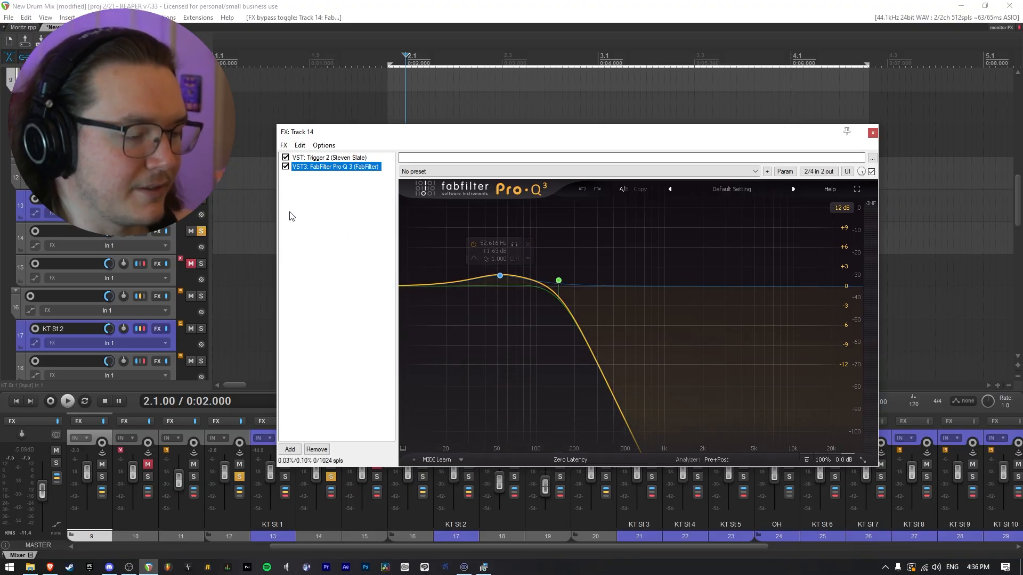
{"action": "key", "text": "space"}
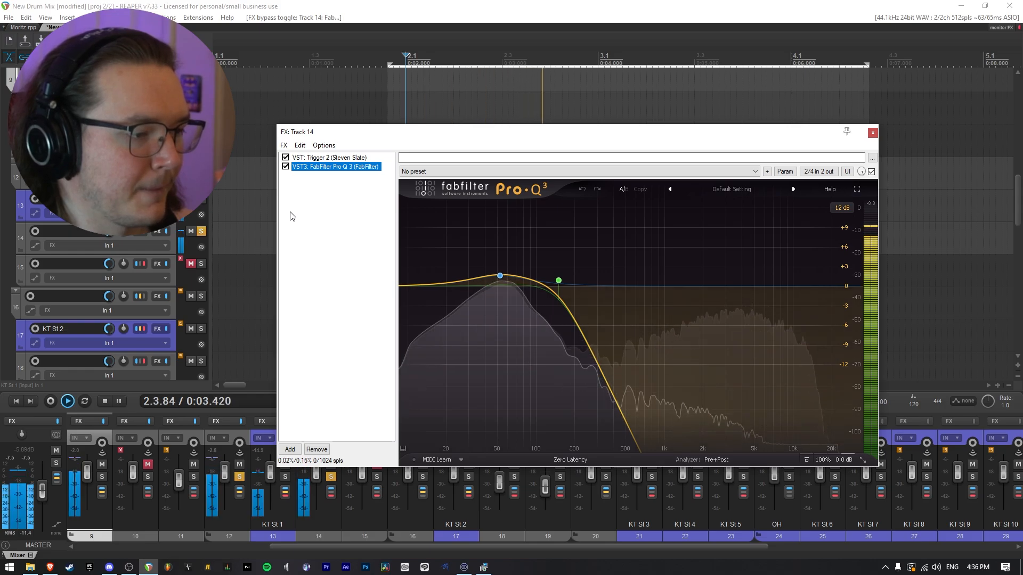
{"action": "key", "text": "space"}
- Solo KT St 1 together with track 14 and play the loop to hear the two kick layers combined
{"action": "left_click", "coordinate": [202, 199]}
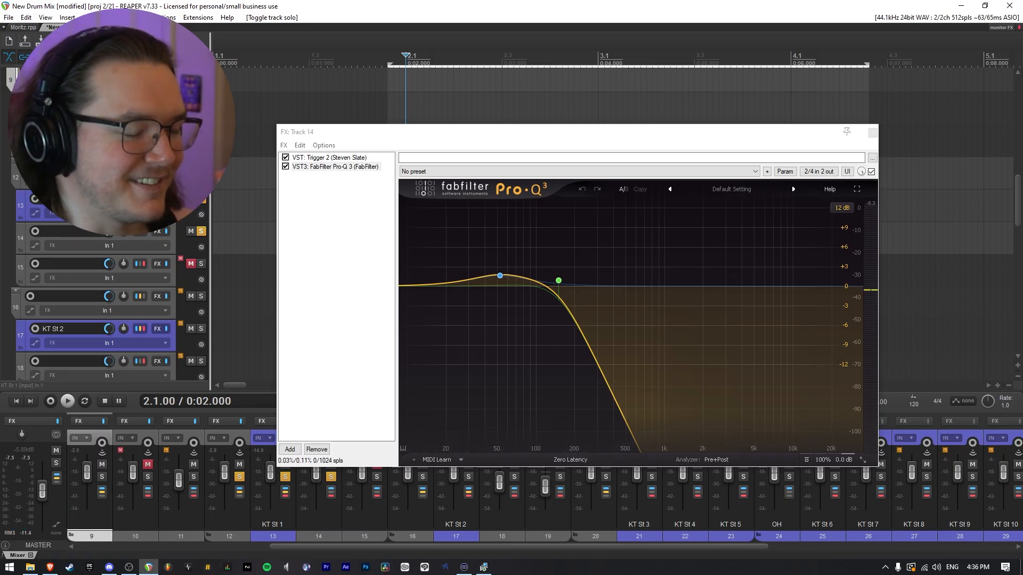
{"action": "key", "text": "space"}
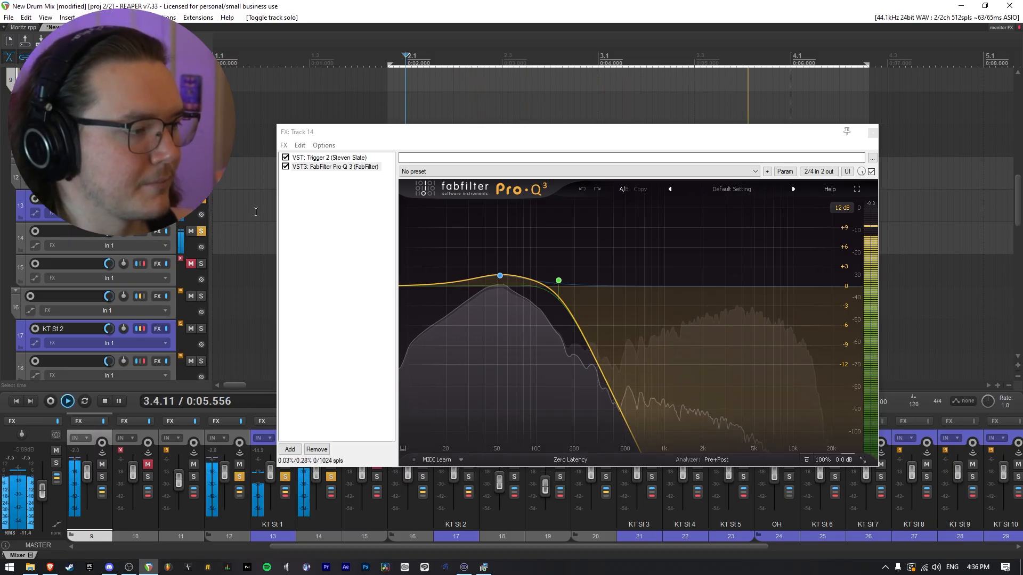
{"action": "key", "text": "space"}
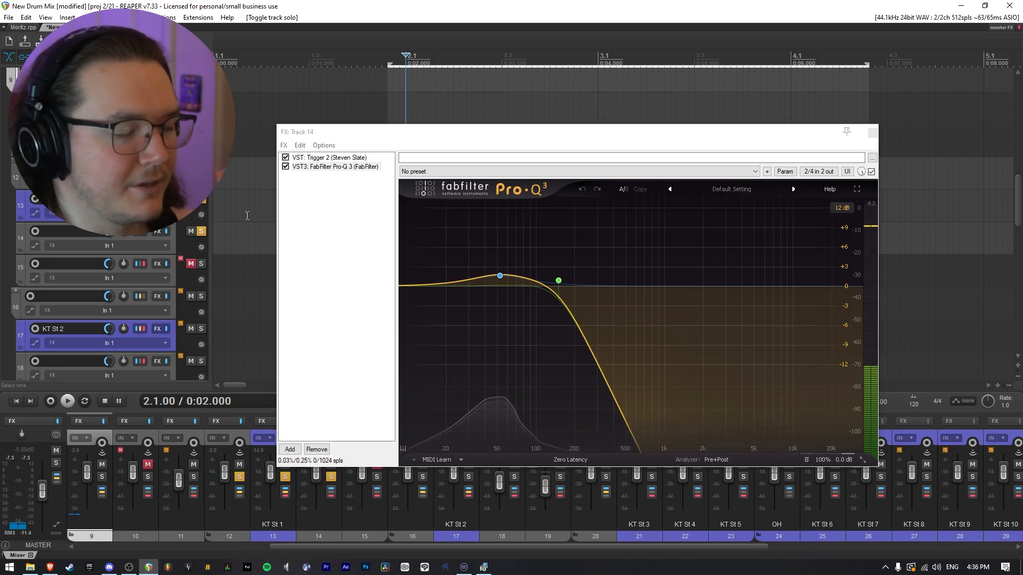
- Close track 14's effects chain, unmute and solo track 15 on its own, and play the loop
{"action": "left_click_drag", "start_coordinate": [201, 199], "coordinate": [199, 264]}
{"action": "left_click", "coordinate": [199, 263]}
{"action": "left_click", "coordinate": [872, 132]}
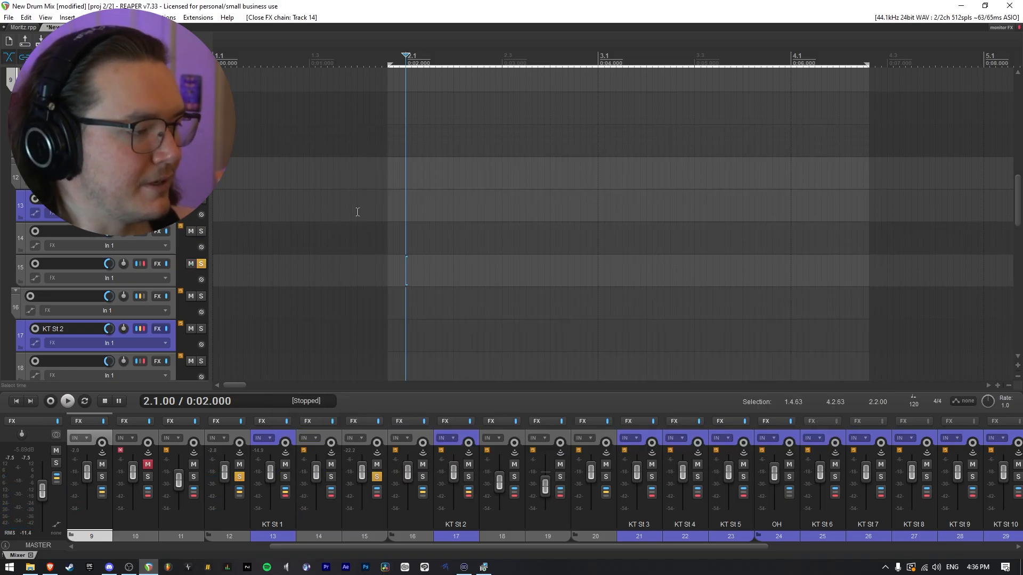
{"action": "key", "text": "space"}
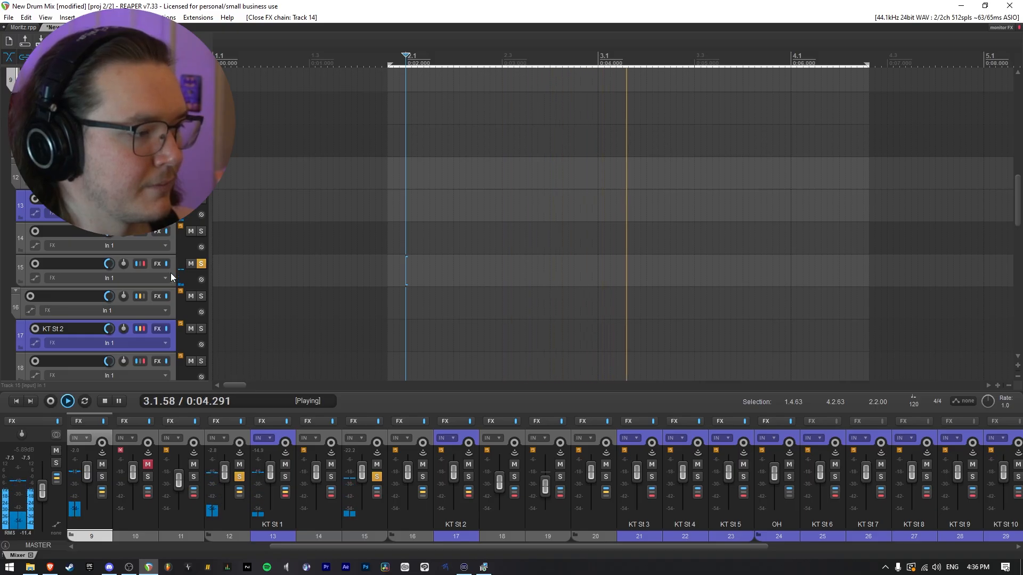
{"action": "key", "text": "space"}
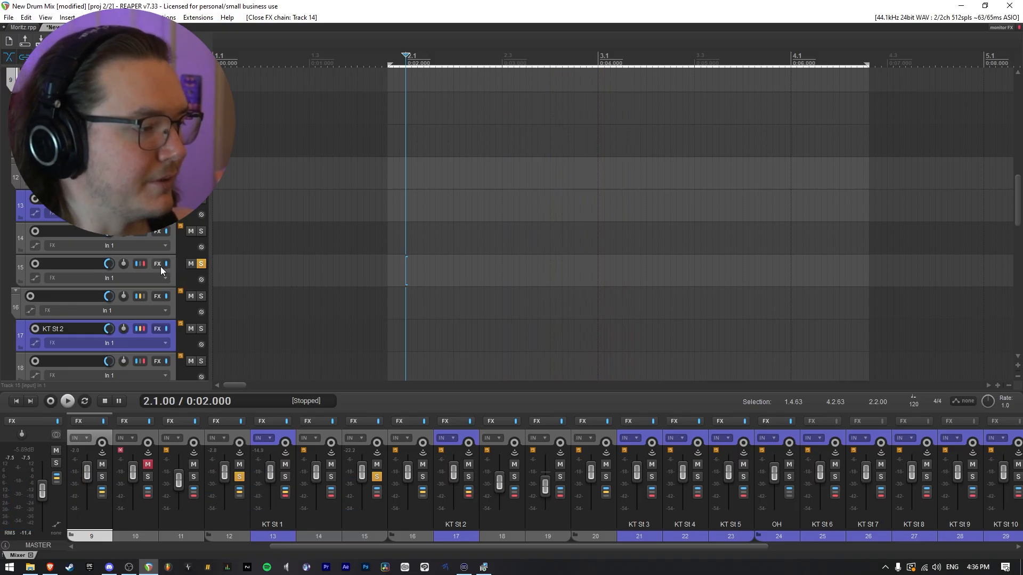
- Open track 15's effects chain, bypass FabFilter Pro-Q 3, and audition the PS - Odium Kick.wav sample in Trigger 2
{"action": "left_click", "coordinate": [159, 266]}
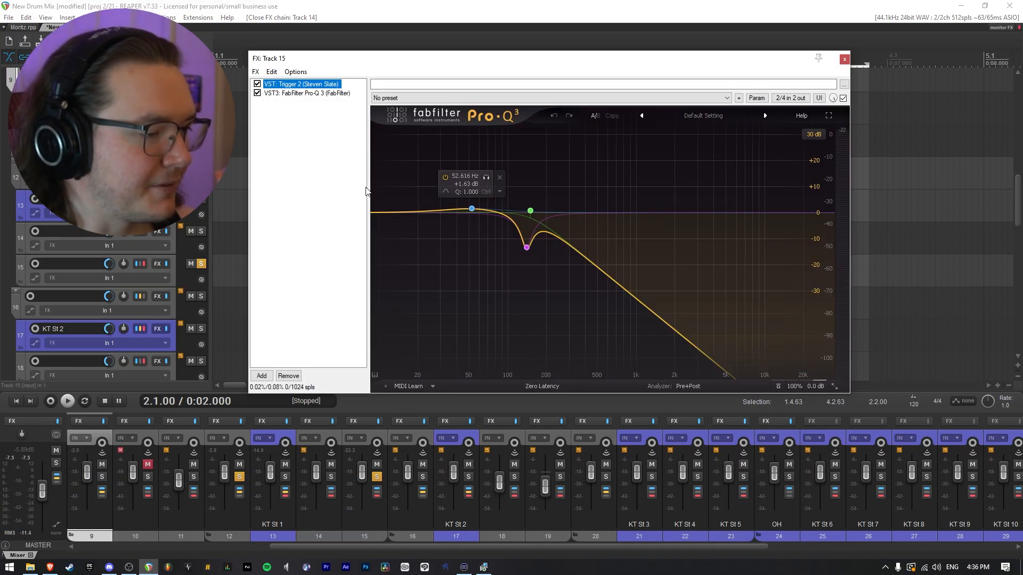
{"action": "key", "text": "Up"}
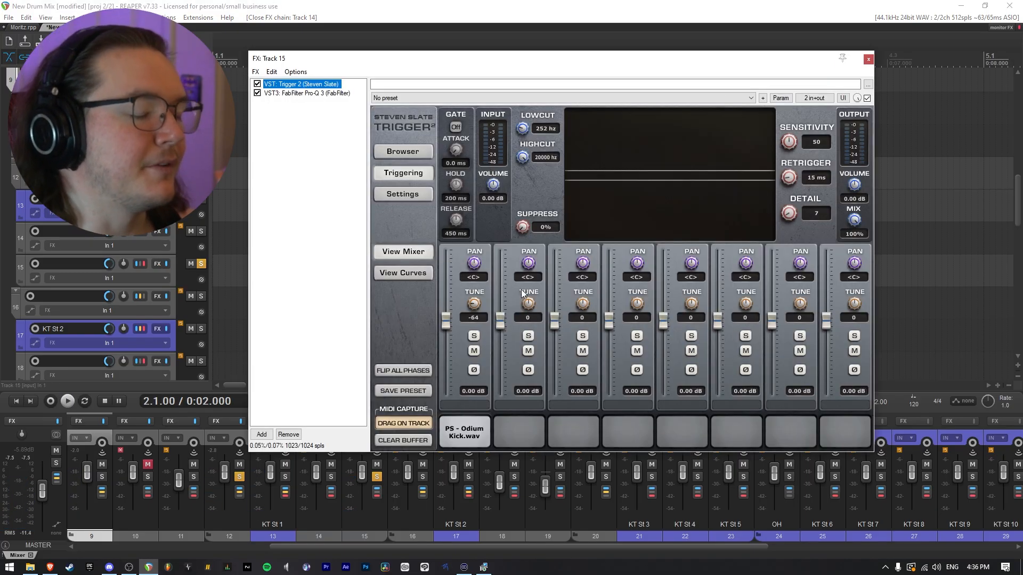
{"action": "left_click", "coordinate": [257, 94]}
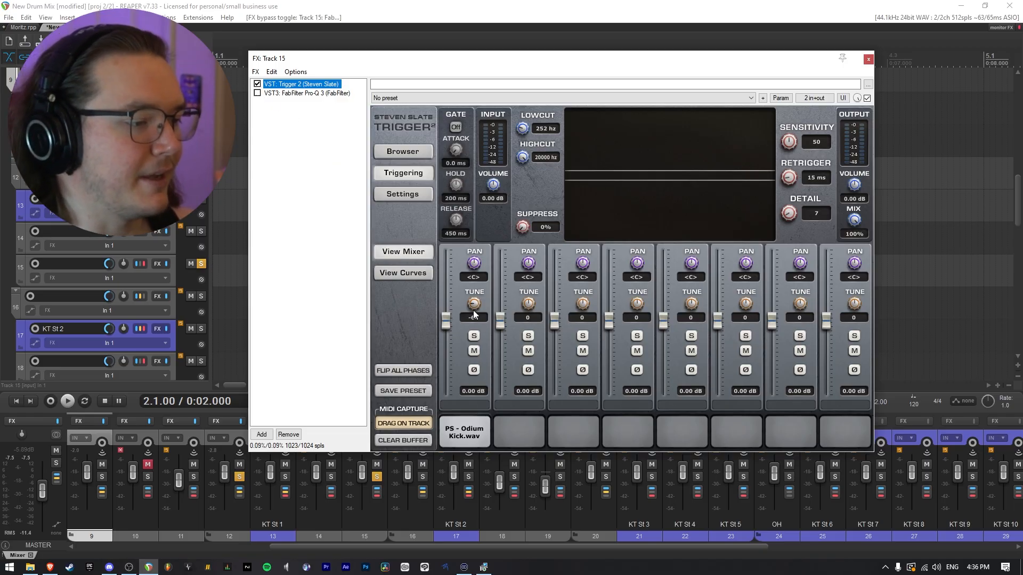
{"action": "left_click", "coordinate": [469, 430]}
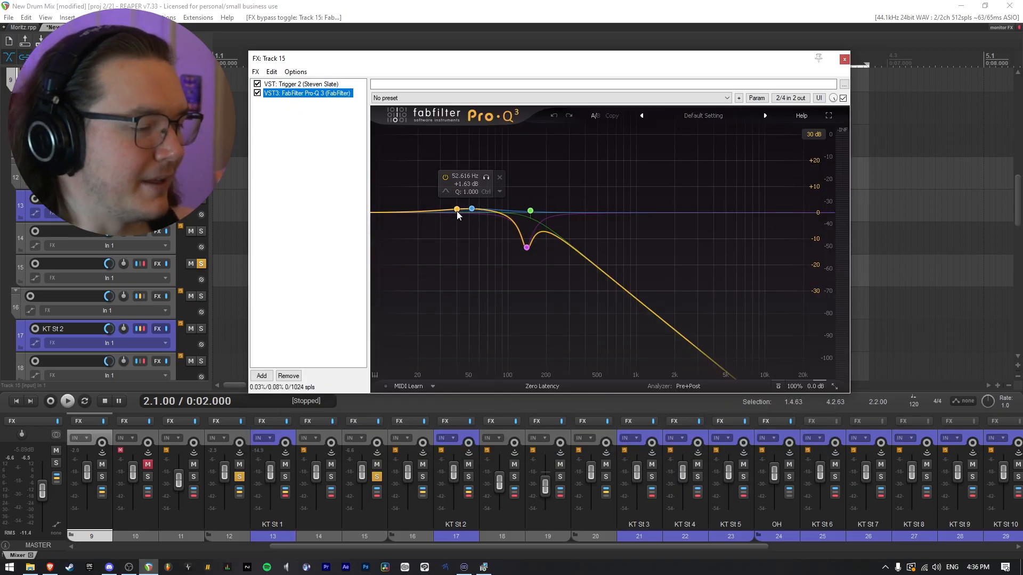
- Listen in isolation to the 150.31 Hz high-cut and 140.60 Hz dip bands of track 15's Pro-Q 3 during loop playback
{"action": "left_click", "coordinate": [531, 211]}
{"action": "left_click", "coordinate": [544, 180]}
{"action": "key", "text": "space"}
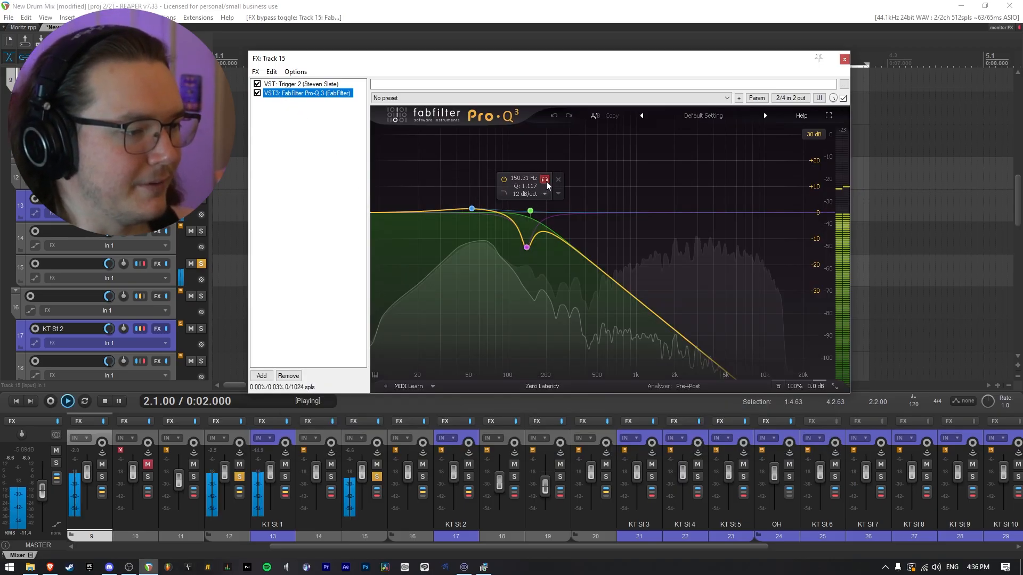
{"action": "left_click", "coordinate": [526, 247]}
{"action": "left_click", "coordinate": [540, 266]}
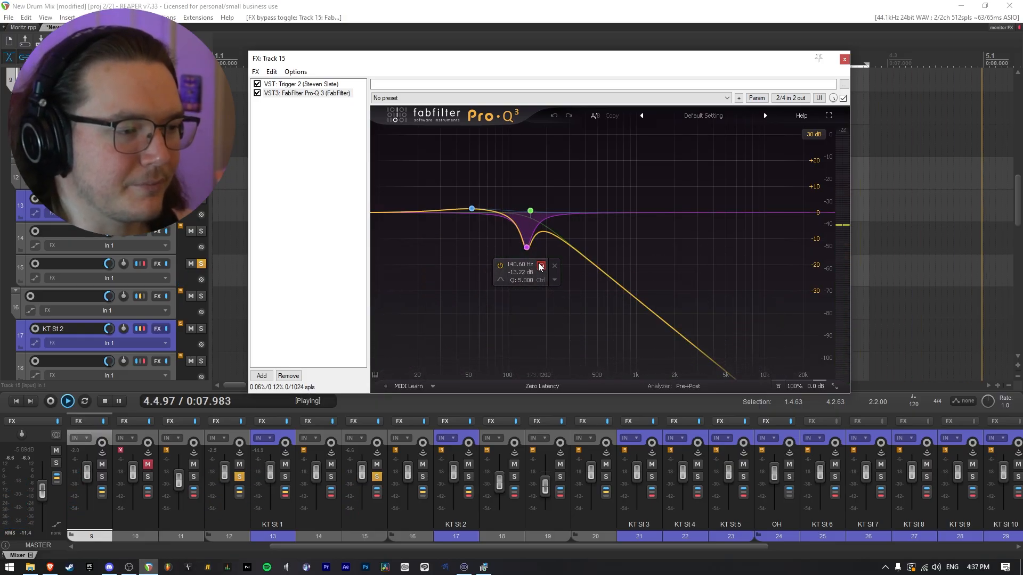
{"action": "key", "text": "space"}
{"action": "left_click", "coordinate": [540, 266]}
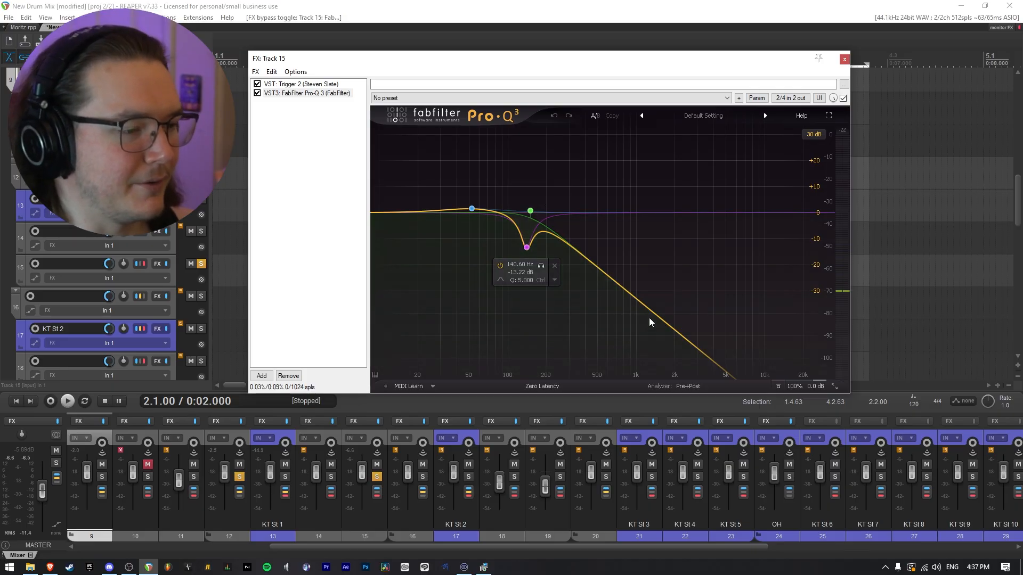
- Solo KT St 1 and tracks 14 and 15 together, close track 15's effects chain, and play the loop
{"action": "left_click_drag", "start_coordinate": [201, 232], "coordinate": [202, 199]}
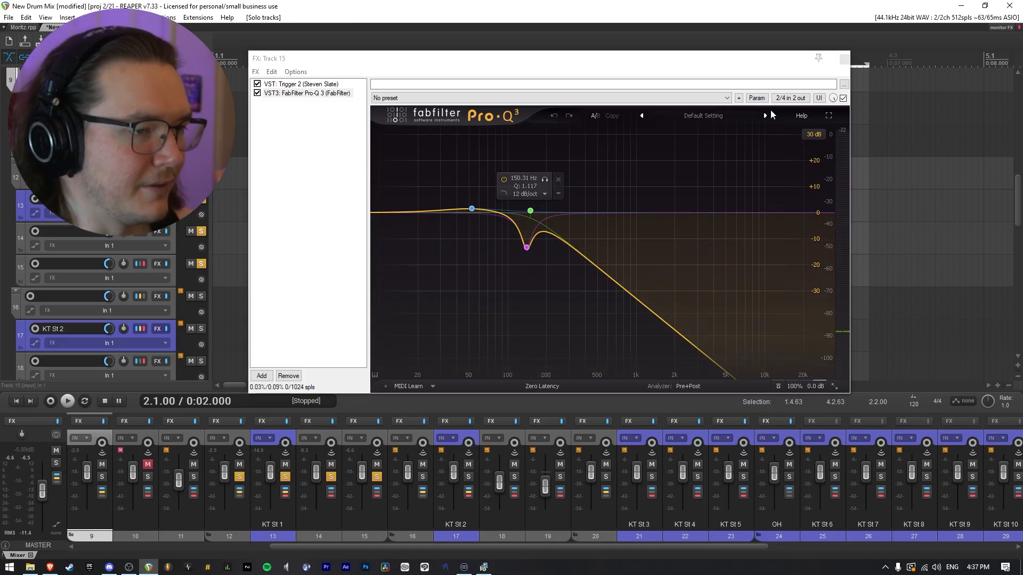
{"action": "left_click", "coordinate": [845, 60]}
{"action": "key", "text": "space"}
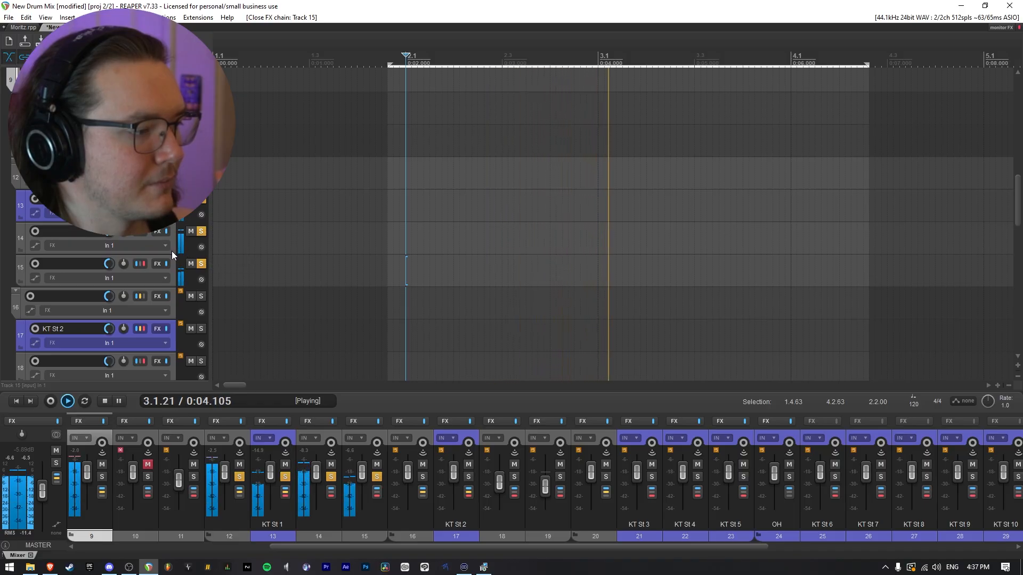
{"action": "key", "text": "space"}
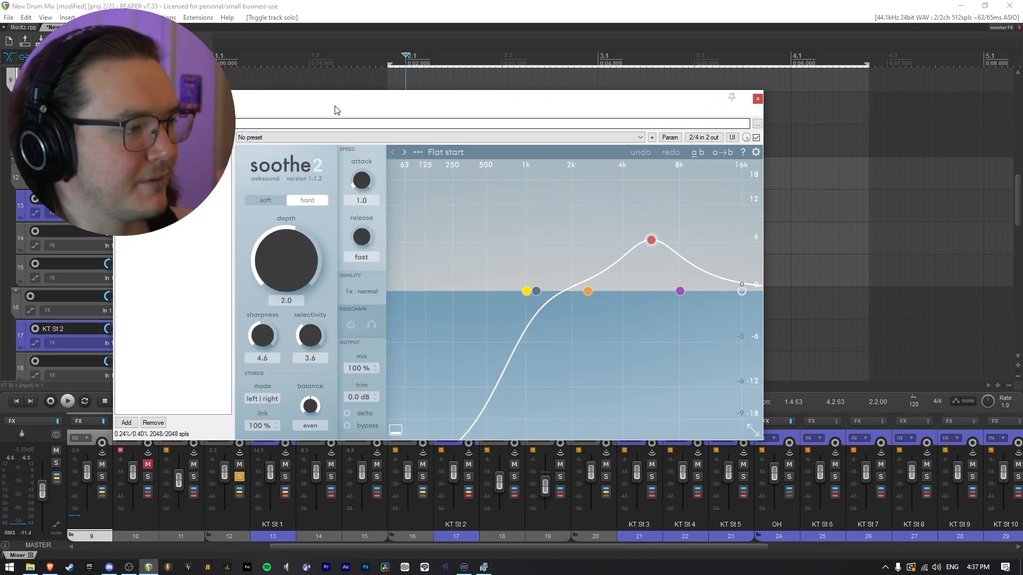
- Examine Pro-Q 3 and the Virtual Mix Rack FG-Stress compressor in folder track 12's effects chain, and play the loop
{"action": "left_click_drag", "start_coordinate": [336, 106], "coordinate": [474, 125]}
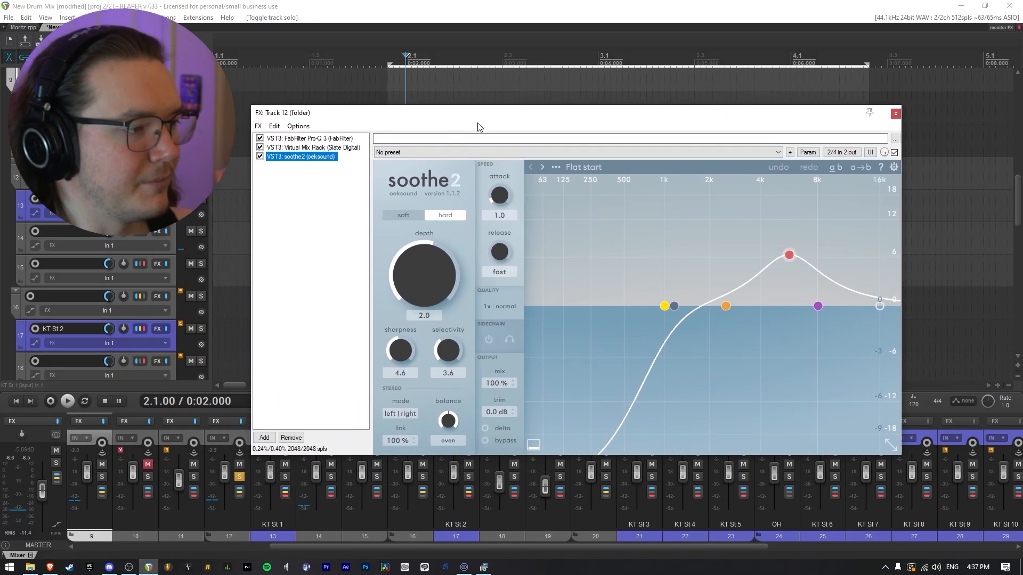
{"action": "left_click", "coordinate": [316, 140]}
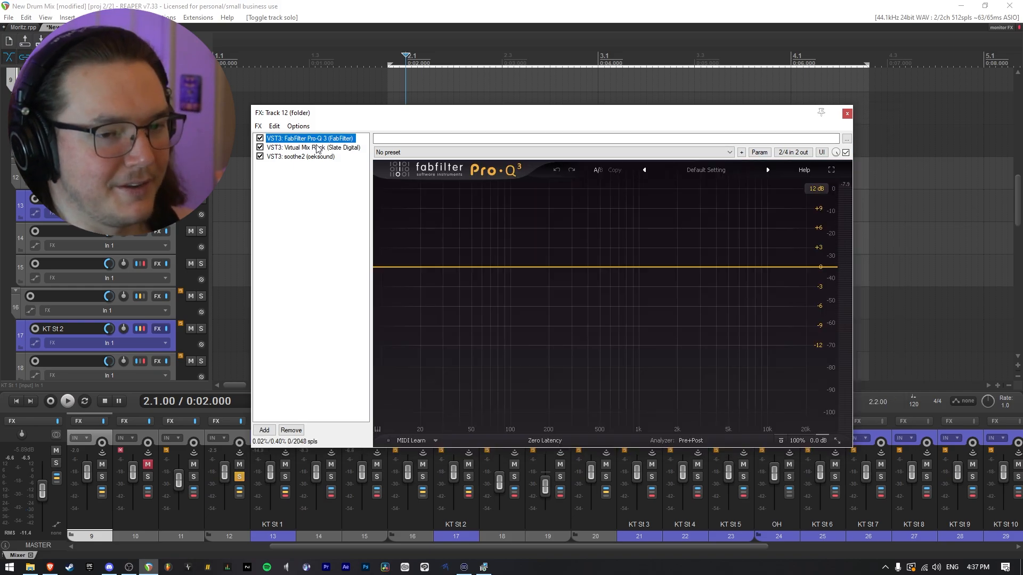
{"action": "left_click", "coordinate": [314, 148]}
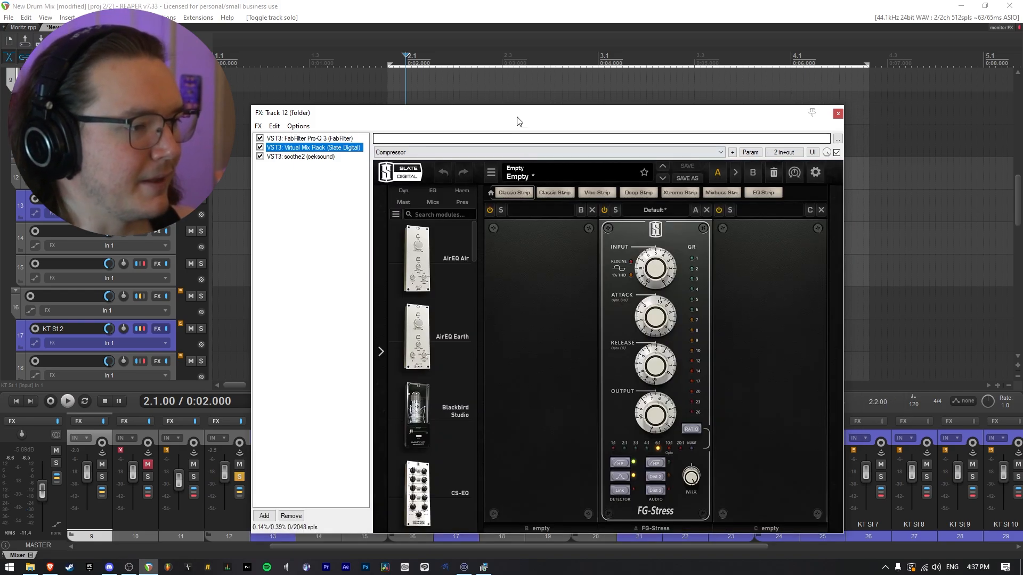
{"action": "left_click_drag", "start_coordinate": [517, 119], "coordinate": [494, 80]}
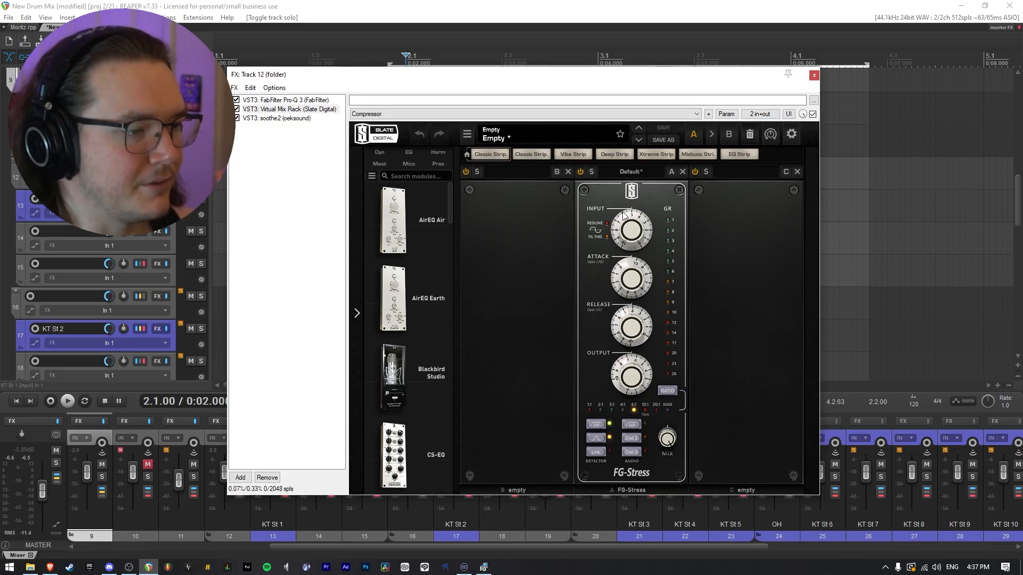
{"action": "key", "text": "space"}
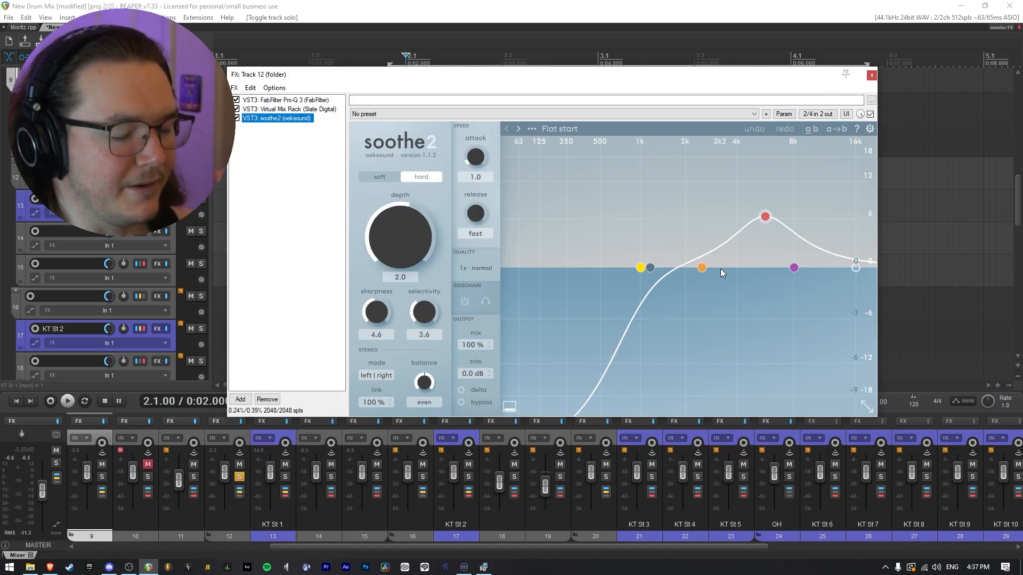
- Add FabFilter Pro-MB after soothe2 in track 12's effects chain and create a compression band in the low end
{"action": "left_click", "coordinate": [238, 398]}
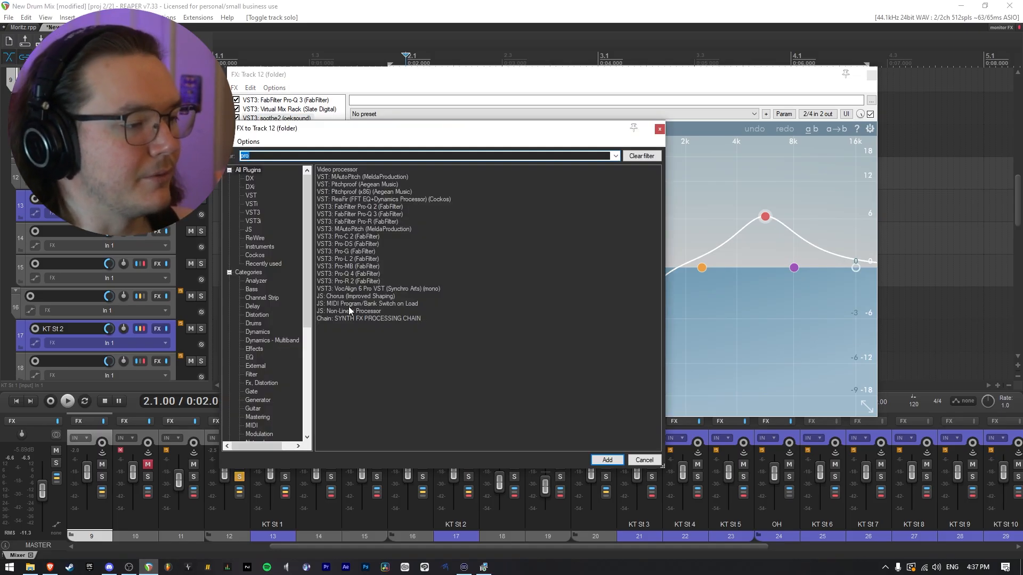
{"action": "double_click", "coordinate": [357, 265]}
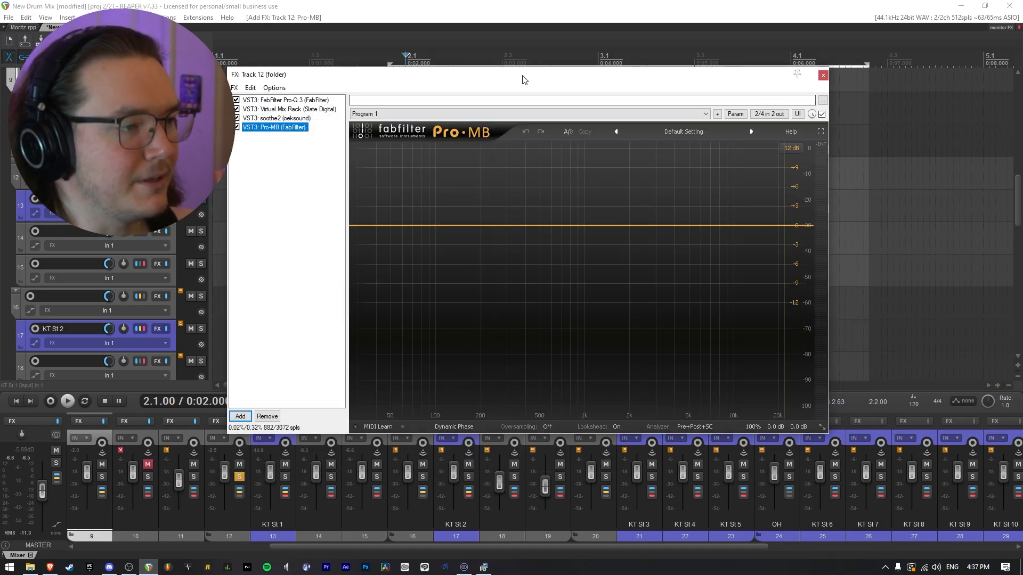
{"action": "left_click", "coordinate": [433, 223]}
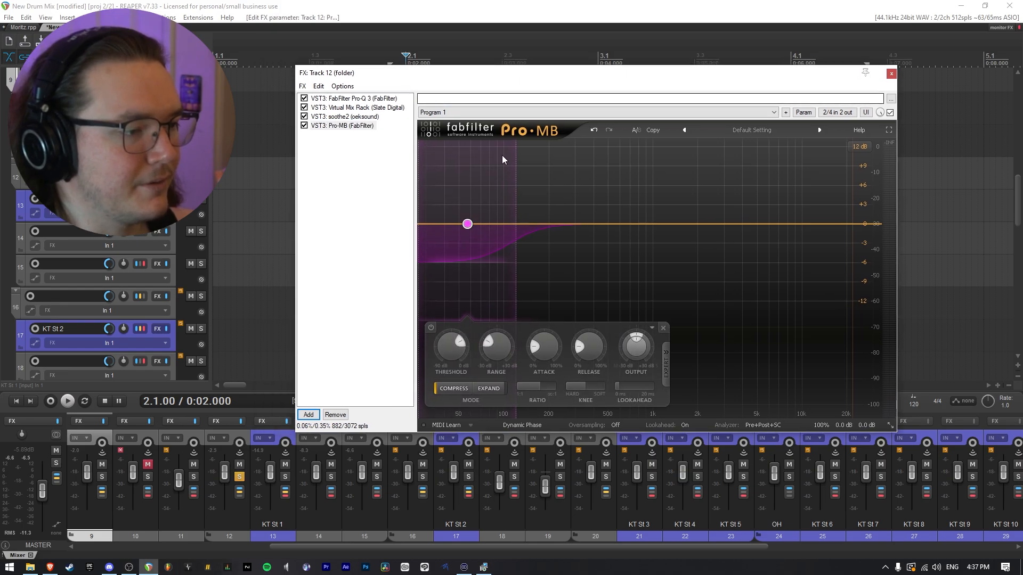
- With the loop playing, raise the Pro-MB low band's upper crossover, deepen its range to about -30 dB, and adjust its threshold
{"action": "key", "text": "space"}
{"action": "left_click_drag", "start_coordinate": [517, 184], "coordinate": [536, 200]}
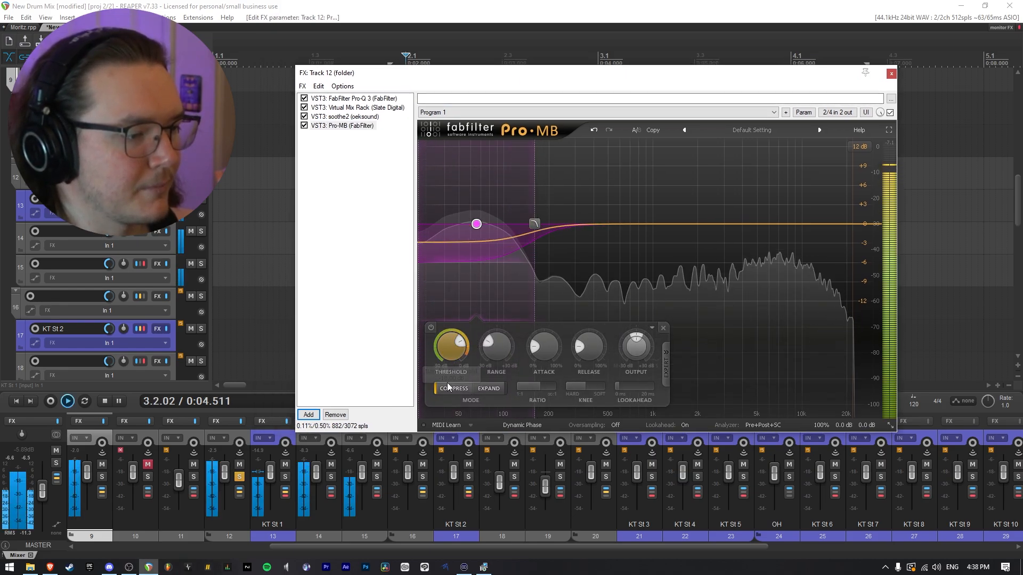
{"action": "left_click_drag", "start_coordinate": [461, 265], "coordinate": [478, 420]}
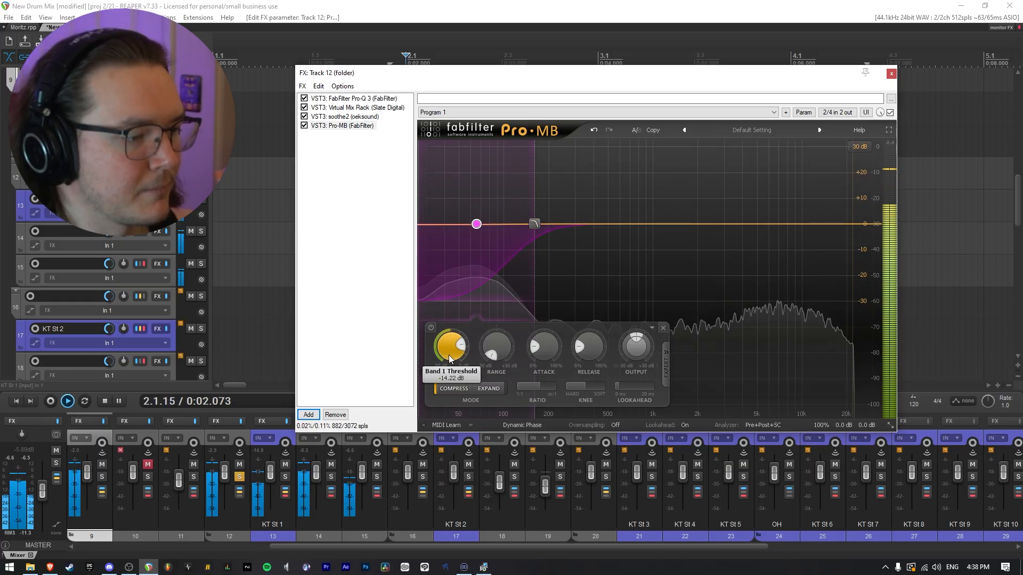
{"action": "left_click_drag", "start_coordinate": [448, 355], "coordinate": [456, 344]}
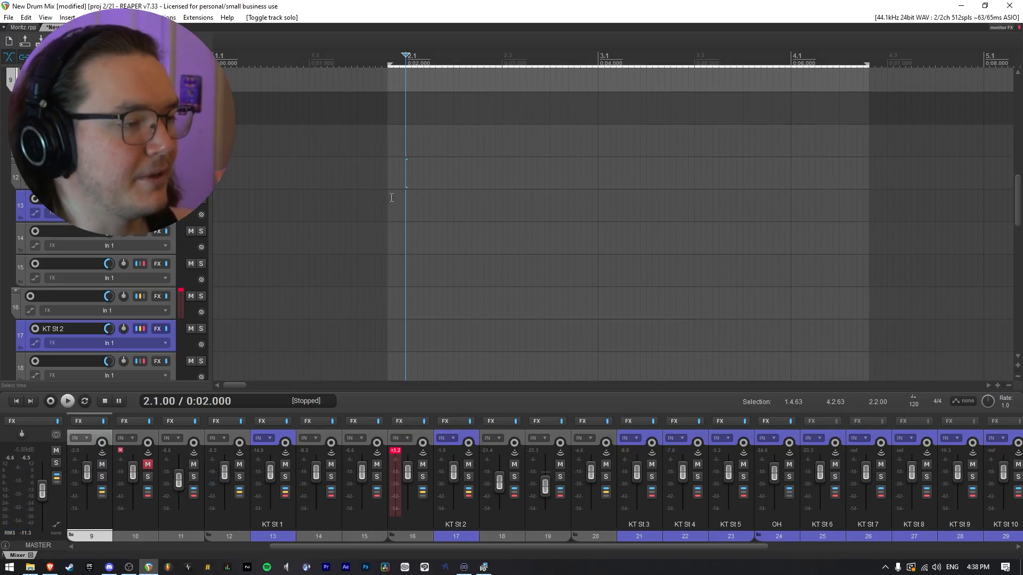
- Play the full drum mix, and add Virtual Tape Machines to track 12's effects chain ahead of Pro-MB
{"action": "key", "text": "space"}
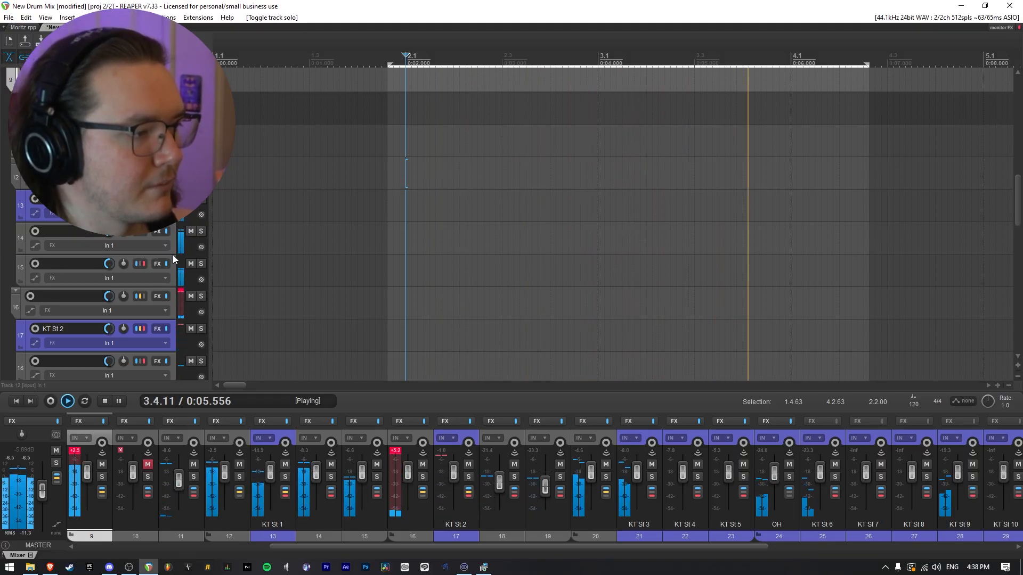
{"action": "scroll", "coordinate": [106, 235], "scroll_direction": "down", "scroll_amount": 2}
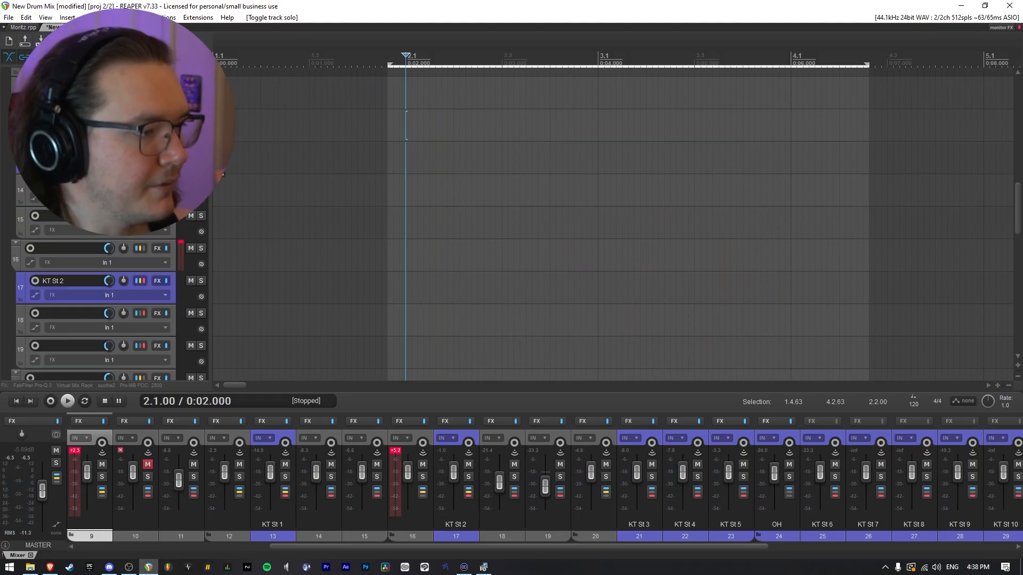
{"action": "left_click", "coordinate": [157, 118]}
{"action": "left_click", "coordinate": [313, 415]}
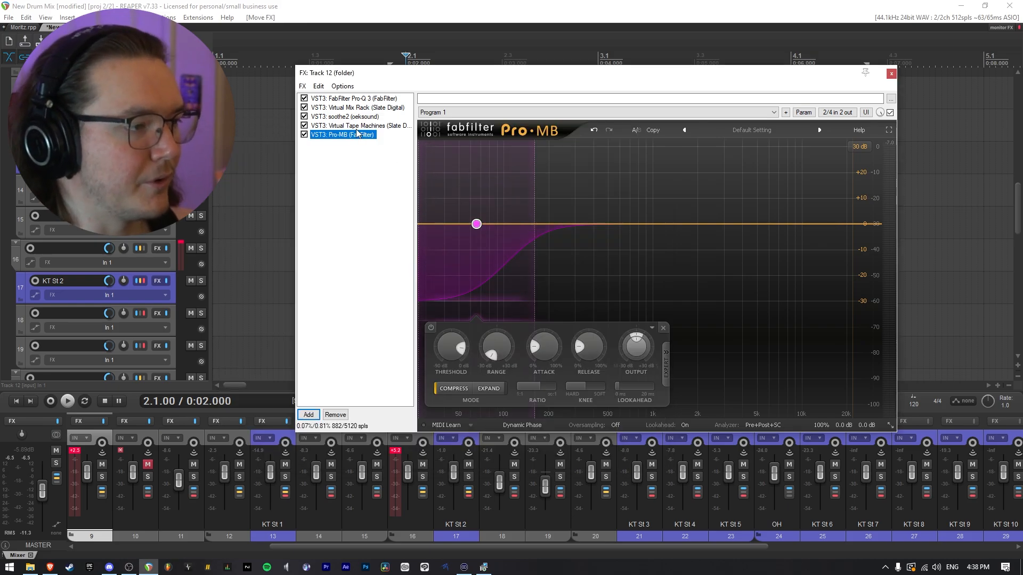
{"action": "left_click", "coordinate": [358, 127]}
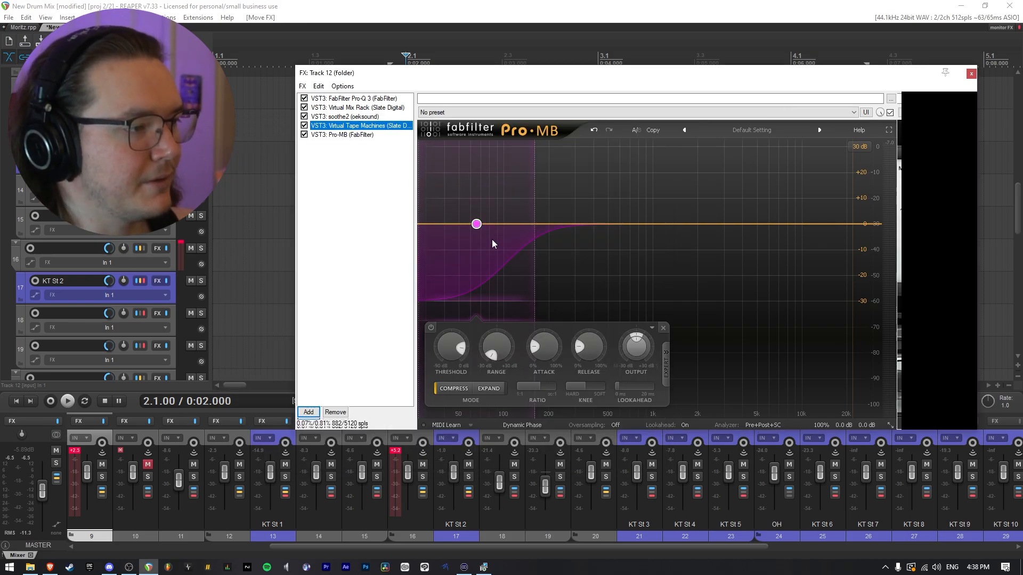
- Set the Virtual Tape Machines input to -5.27 dB during playback, and listen to the loop with track 12 soloed
{"action": "key", "text": "space"}
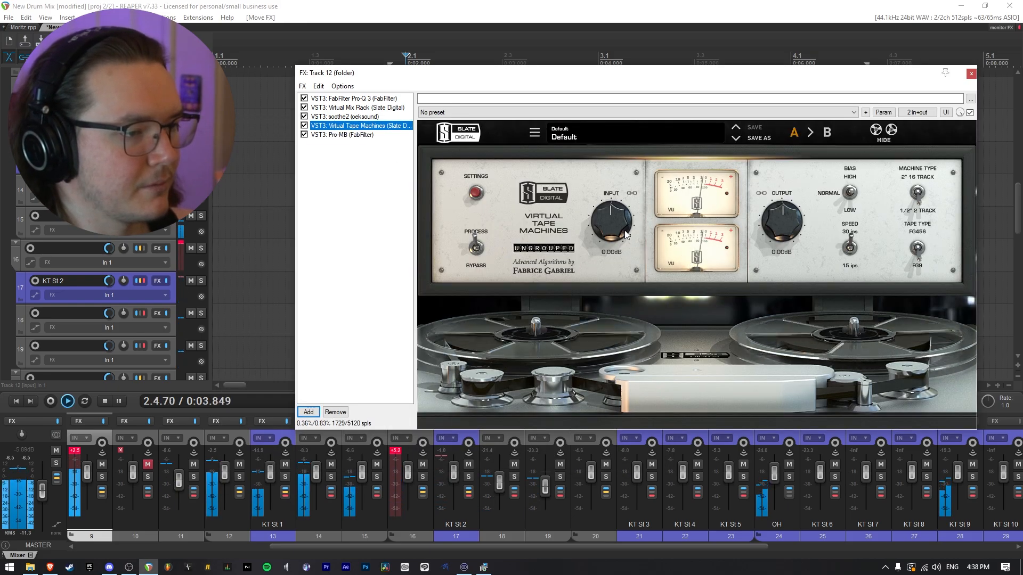
{"action": "left_click_drag", "start_coordinate": [627, 235], "coordinate": [624, 257]}
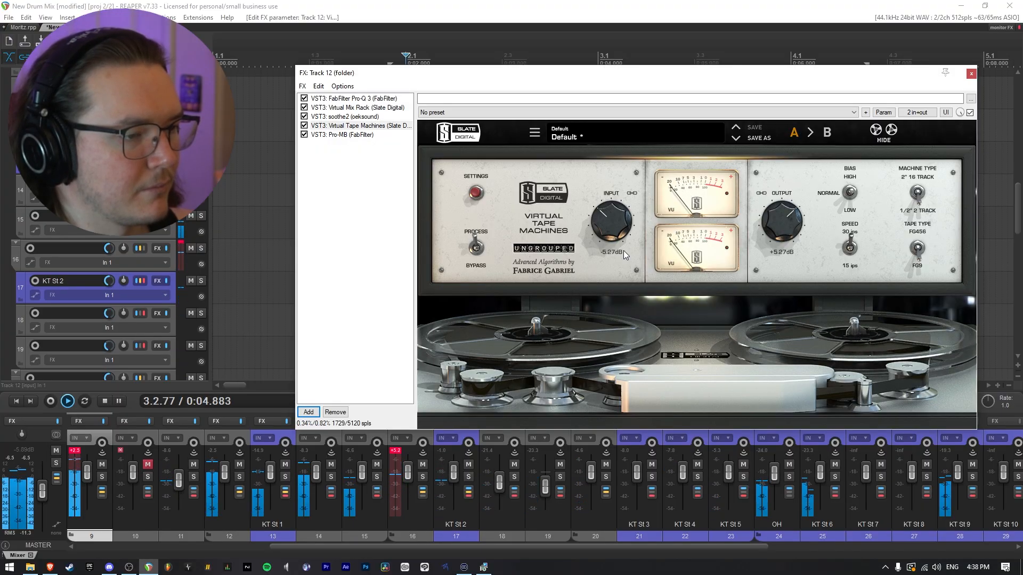
{"action": "key", "text": "space"}
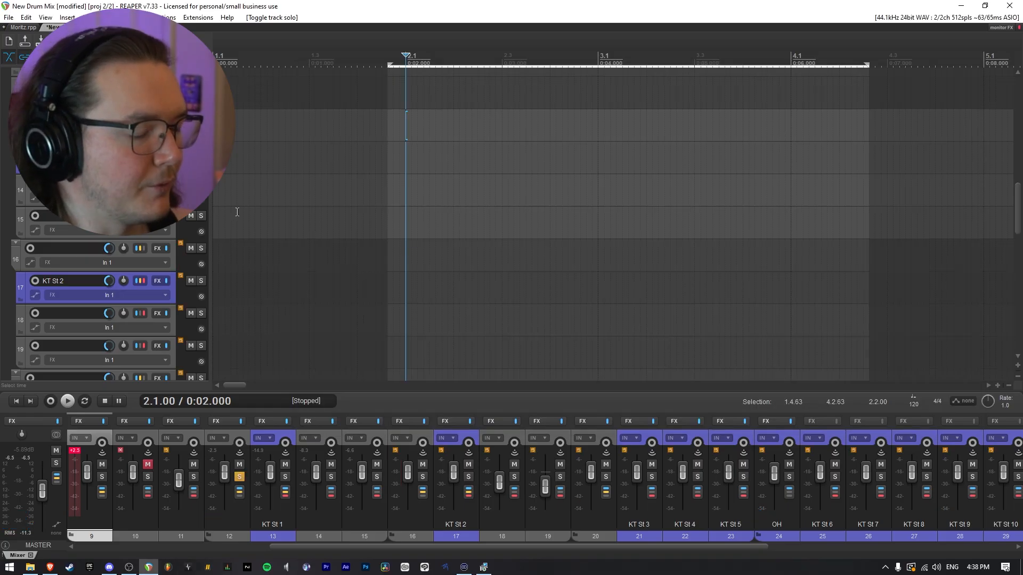
{"action": "key", "text": "space"}
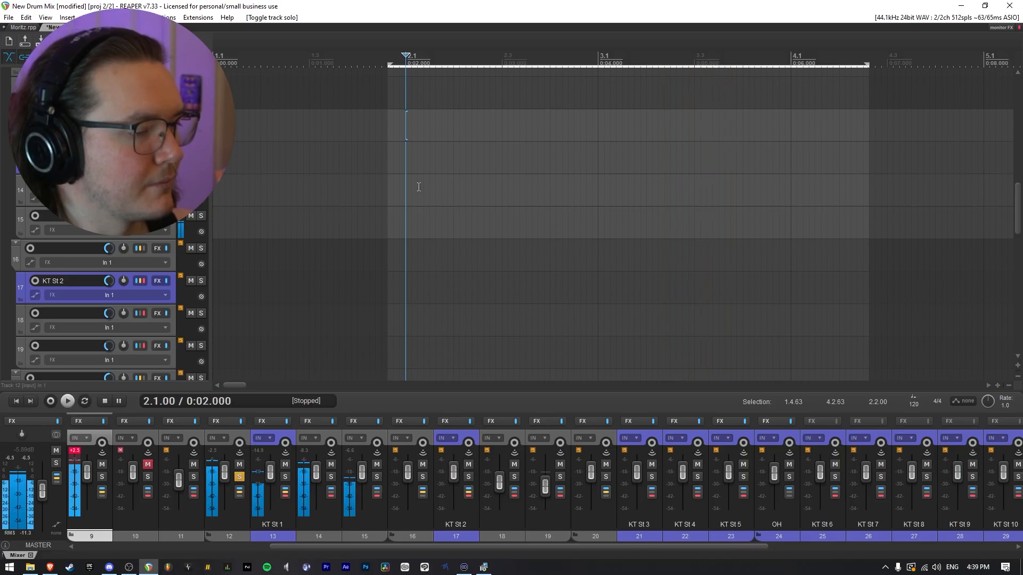
- Re-solo track 12, open Pro-Q 3 in its effects chain, and add a bell boost of about +2.45 dB near 2 kHz
{"action": "left_click", "coordinate": [201, 119]}
{"action": "scroll", "coordinate": [93, 304], "scroll_direction": "down", "scroll_amount": 3}
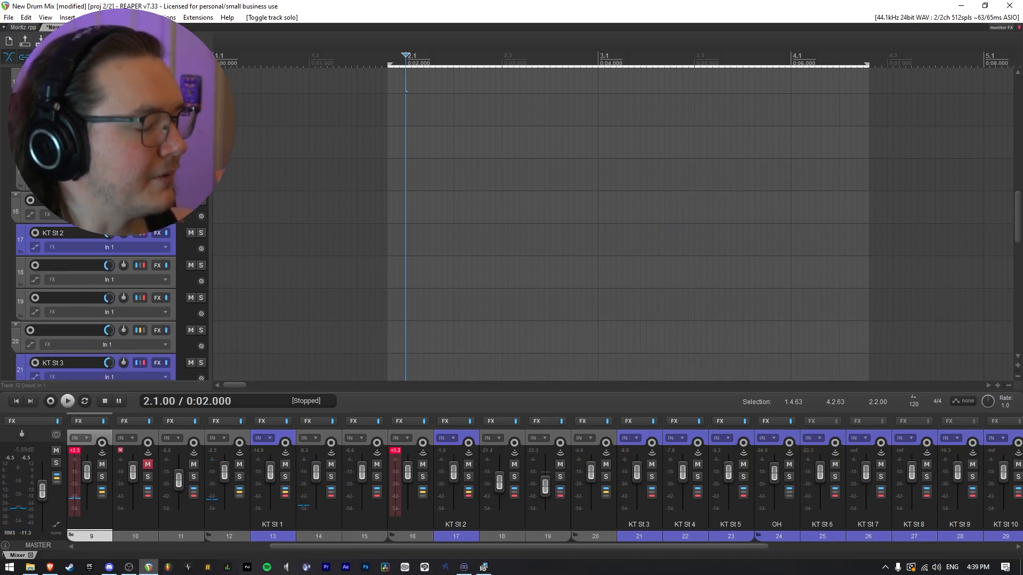
{"action": "scroll", "coordinate": [93, 304], "scroll_direction": "up", "scroll_amount": 3}
{"action": "left_click", "coordinate": [239, 476]}
{"action": "left_click", "coordinate": [216, 422]}
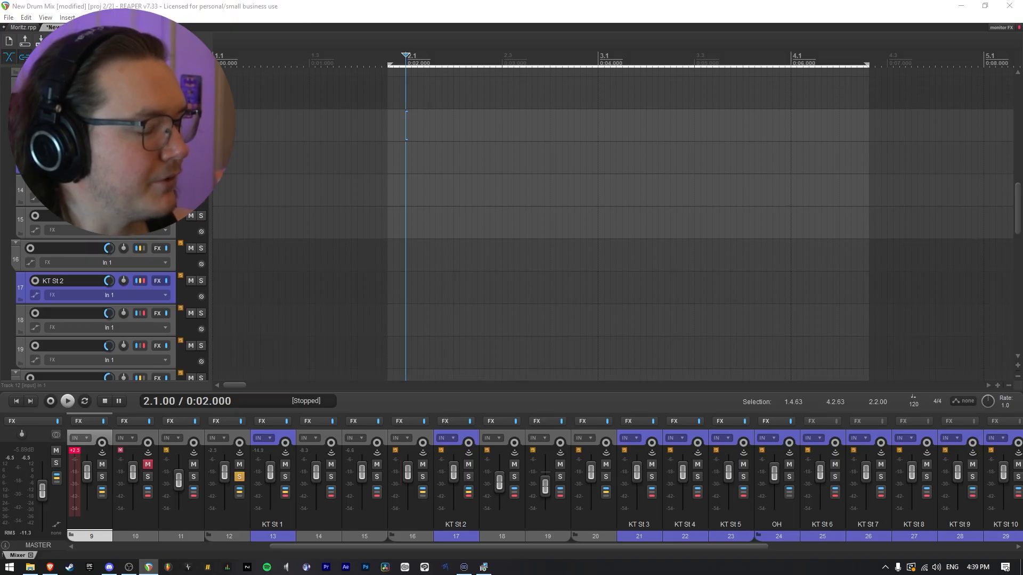
{"action": "left_click", "coordinate": [358, 99]}
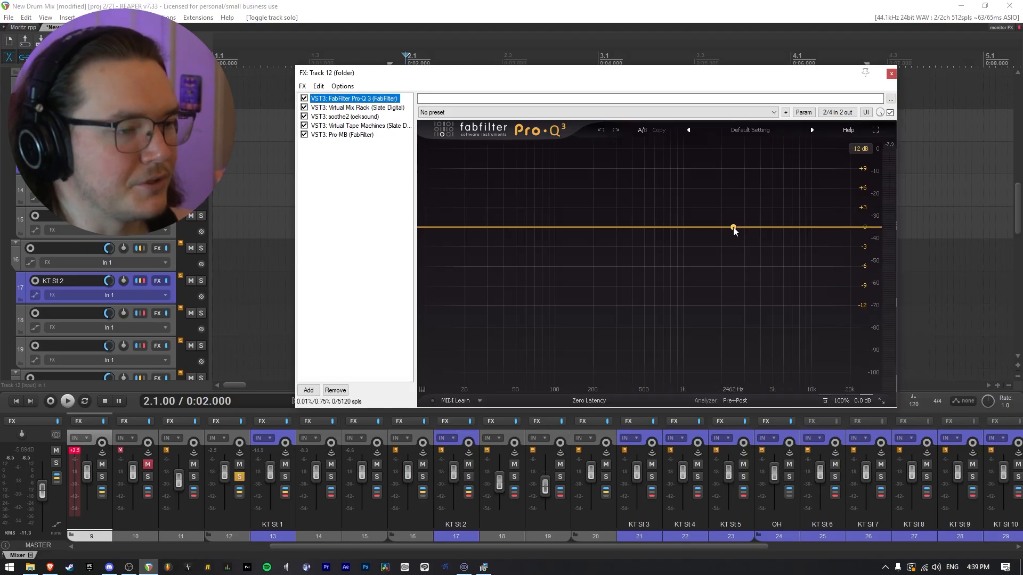
{"action": "left_click", "coordinate": [723, 211]}
- Audition the new Pro-Q 3 band in isolation, move it to 1814.2 Hz, set its gain to -1.75 dB, and check it during playback
{"action": "key", "text": "space"}
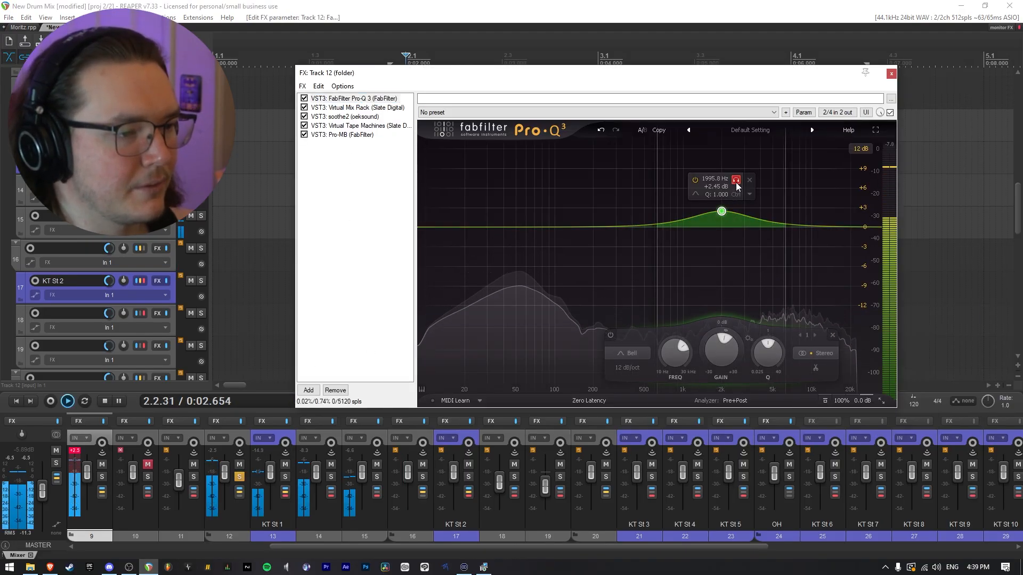
{"action": "mouse_move", "coordinate": [736, 182]}
{"action": "left_mouse_down"}
{"action": "mouse_move", "coordinate": [722, 184]}
{"action": "mouse_move", "coordinate": [731, 184]}
{"action": "left_mouse_up"}
{"action": "key", "text": "space"}
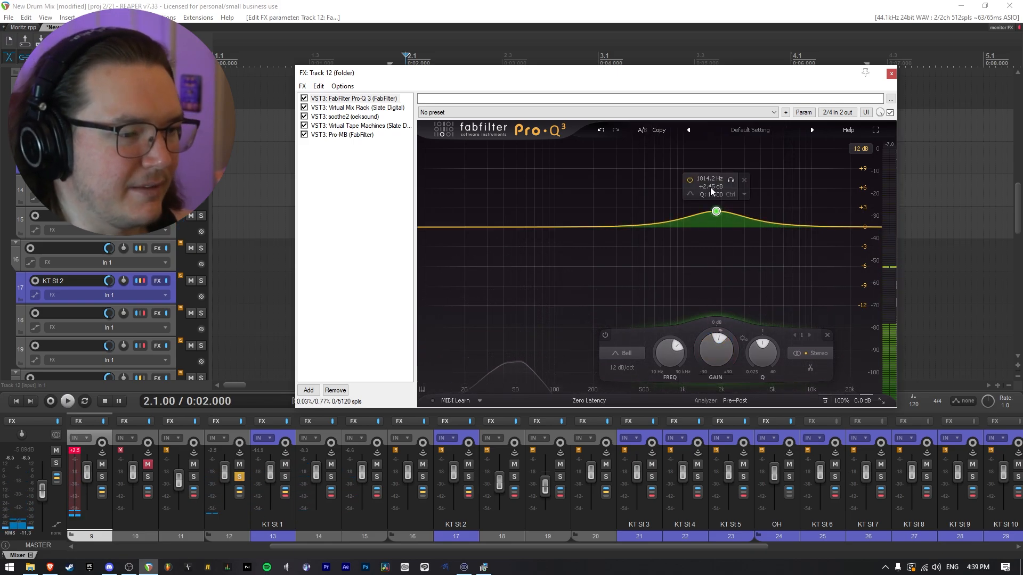
{"action": "mouse_move", "coordinate": [708, 347]}
{"action": "left_mouse_down"}
{"action": "mouse_move", "coordinate": [708, 389]}
{"action": "mouse_move", "coordinate": [712, 362]}
{"action": "left_mouse_up"}
{"action": "key", "text": "space"}
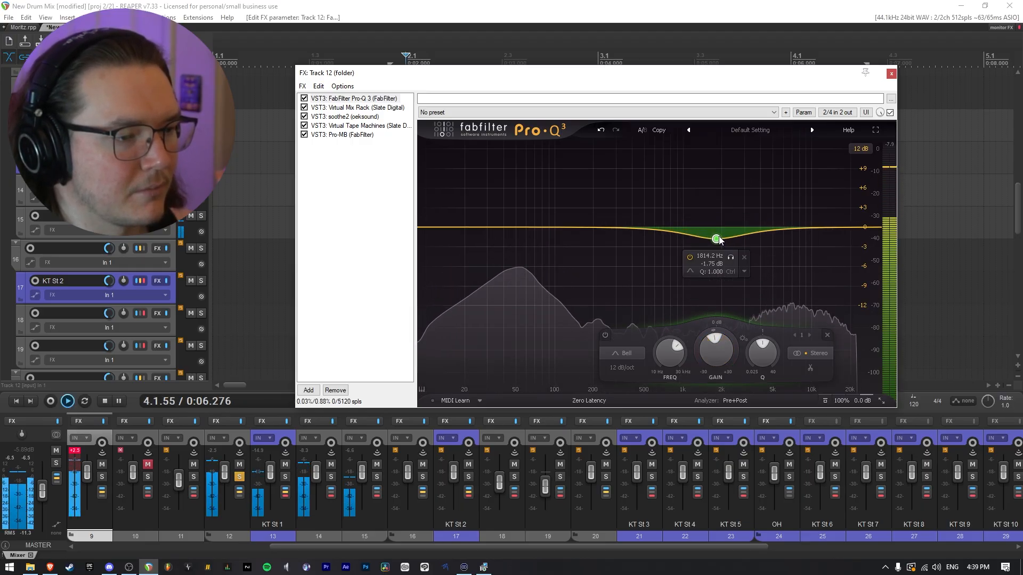
{"action": "key", "text": "space"}
{"action": "left_click", "coordinate": [886, 76]}
- Play the loop with track 16 soloed, solo KT St 2 within it, and open KT St 2's effects chain
{"action": "scroll", "coordinate": [271, 228], "scroll_direction": "down", "scroll_amount": 1}
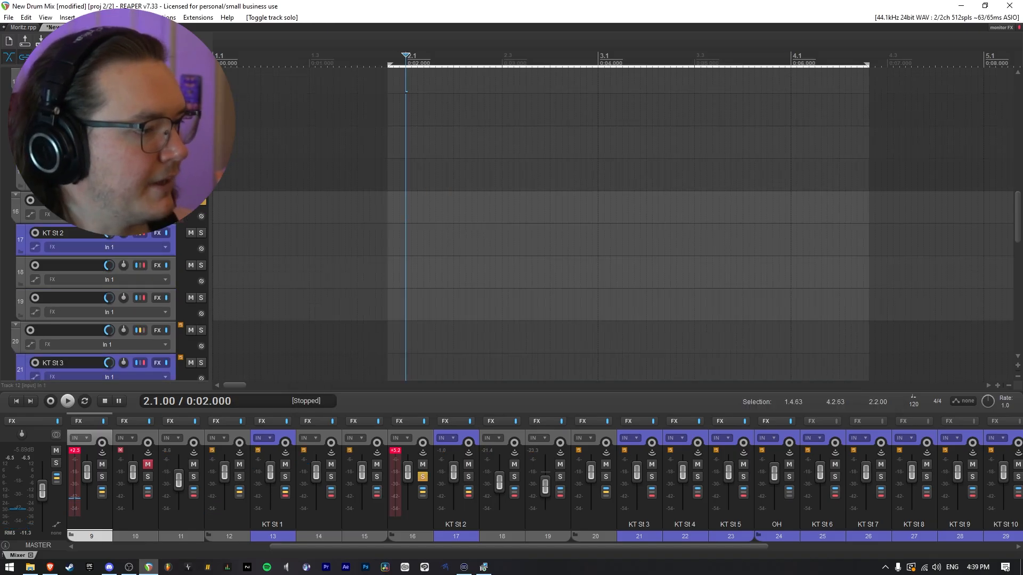
{"action": "key", "text": "space"}
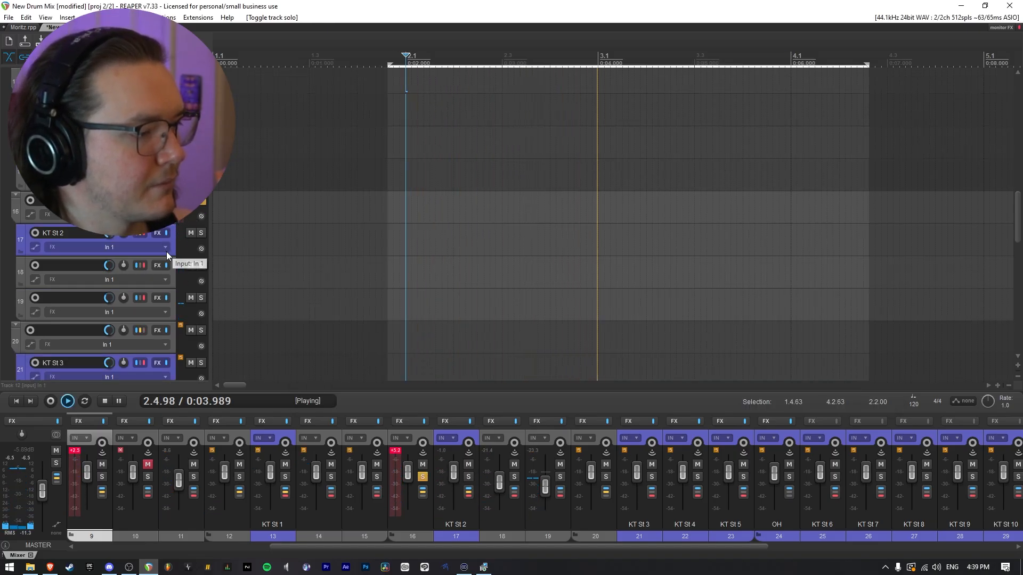
{"action": "left_click", "coordinate": [201, 234]}
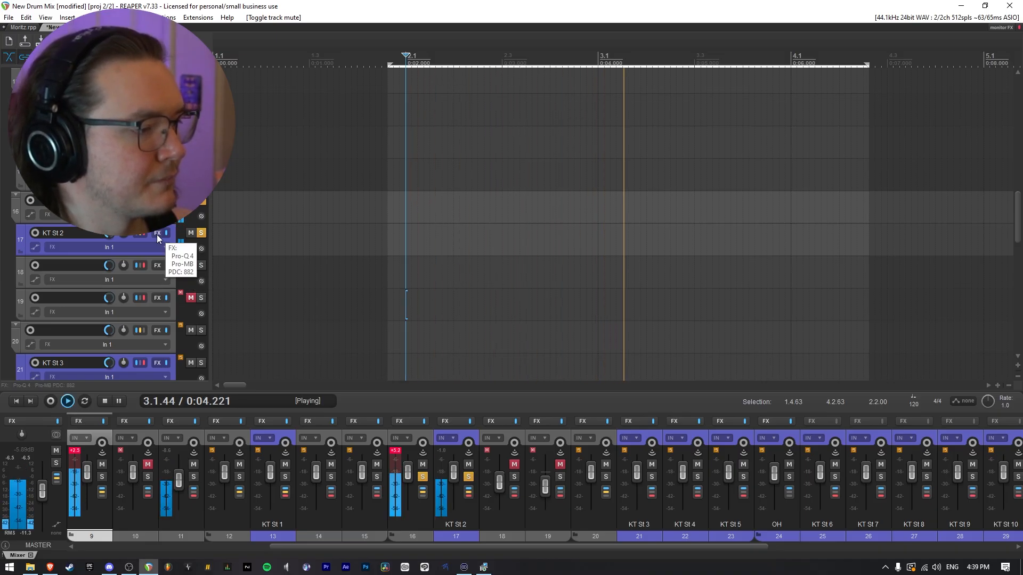
{"action": "left_click", "coordinate": [157, 234]}
{"action": "key", "text": "space"}
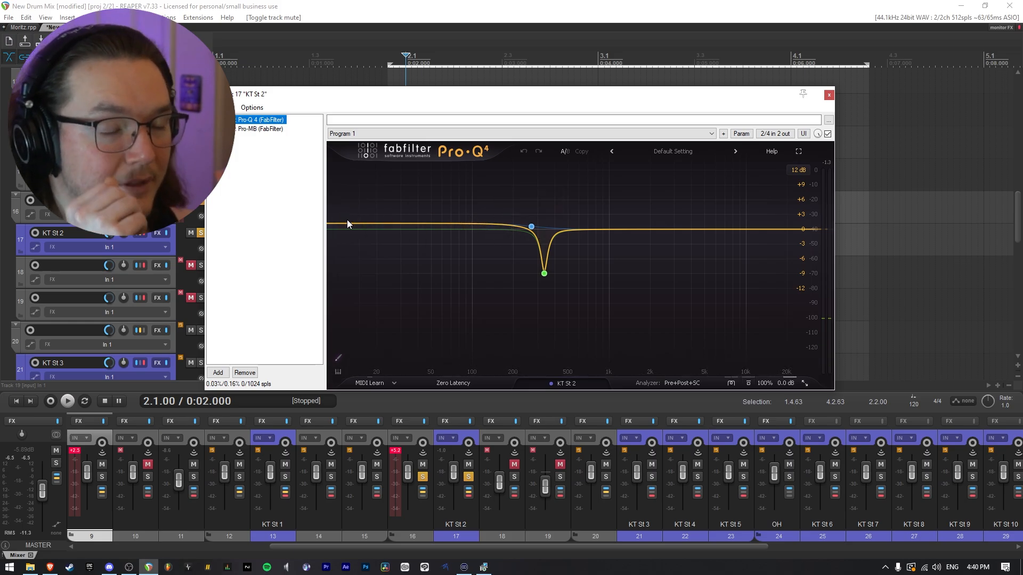
- Audition the narrow 336.01 Hz cut of KT St 2's Pro-Q 4 in isolation and in context during playback
{"action": "left_click", "coordinate": [561, 244]}
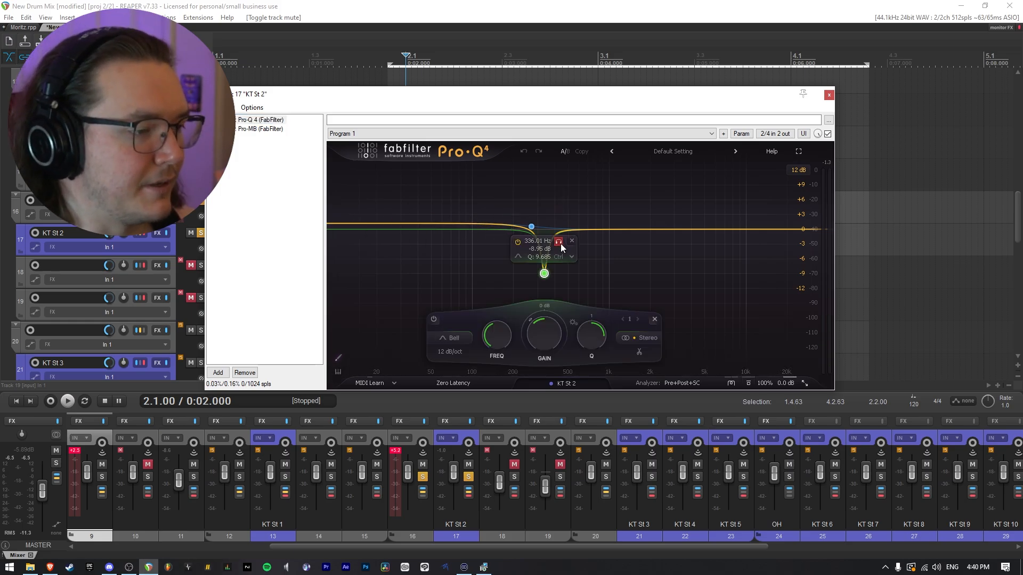
{"action": "key", "text": "space"}
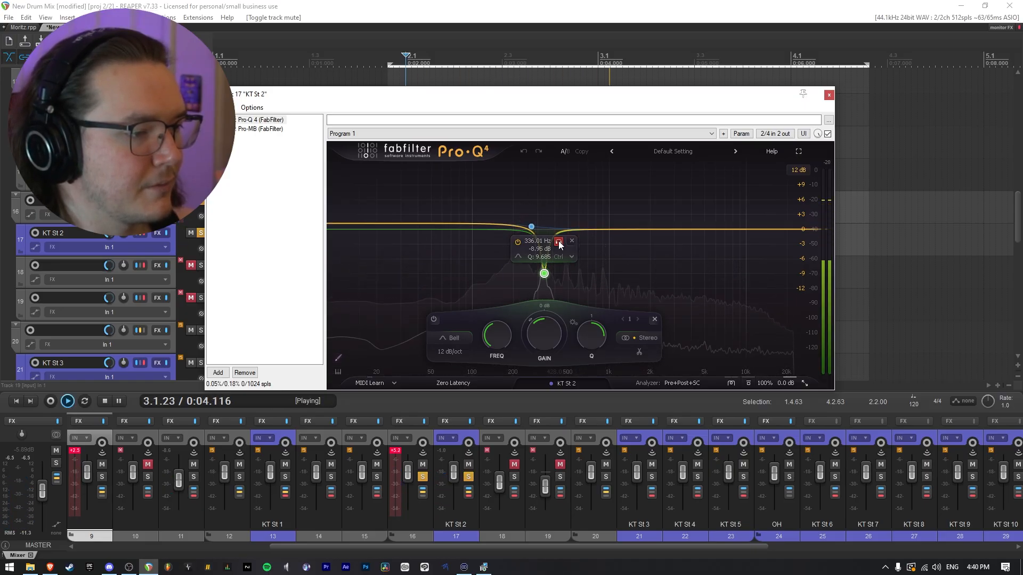
{"action": "left_click", "coordinate": [558, 243]}
{"action": "key", "text": "space"}
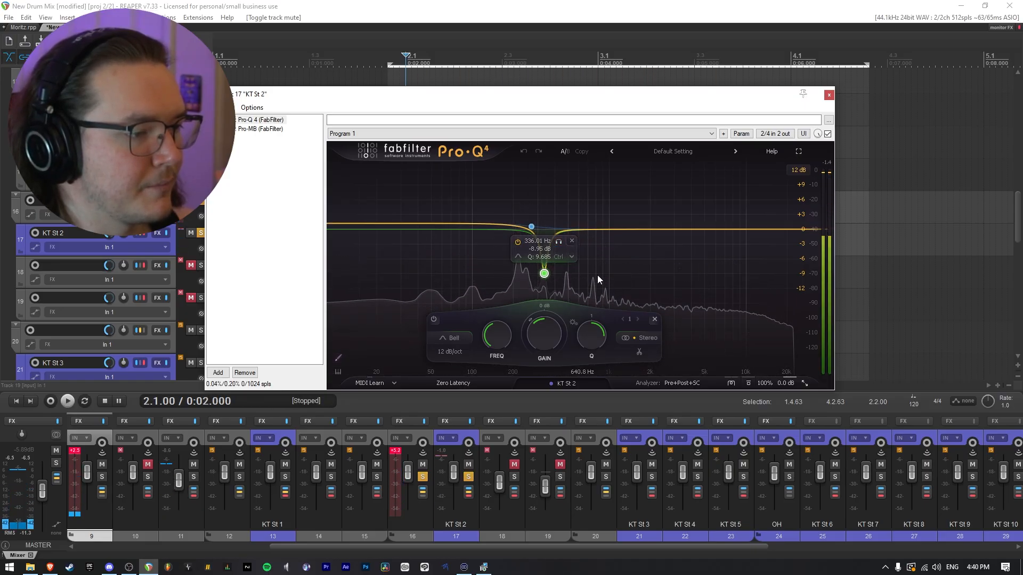
- Compare KT St 2 during playback with Pro-Q 4 bypassed and re-enabled
{"action": "left_click", "coordinate": [828, 134]}
{"action": "key", "text": "space"}
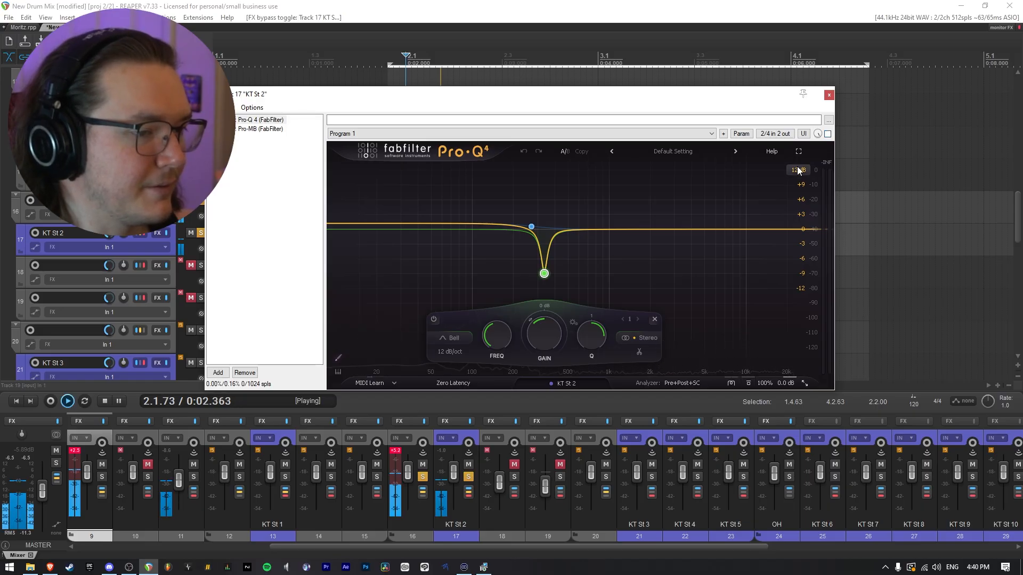
{"action": "left_click", "coordinate": [828, 134]}
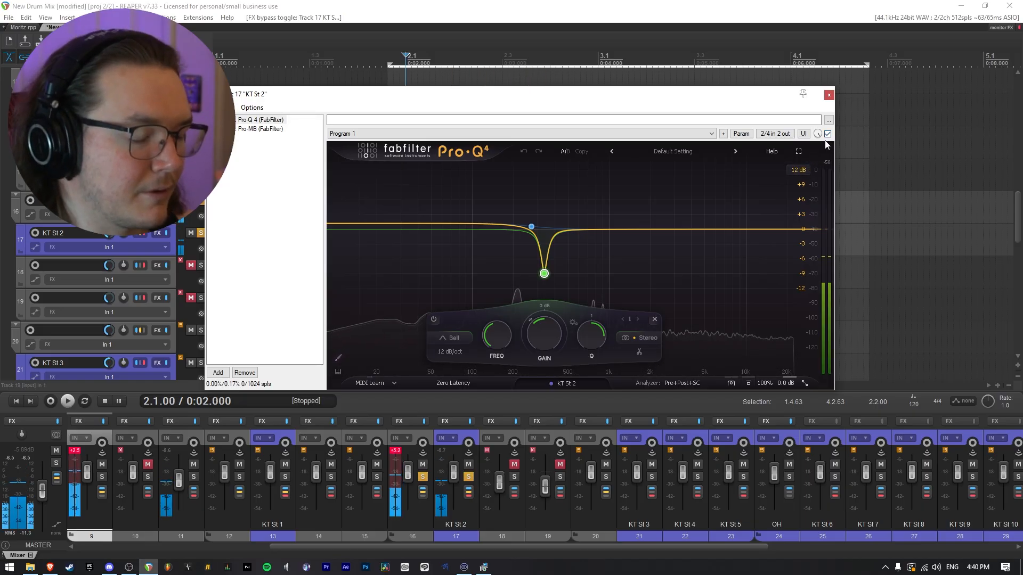
{"action": "key", "text": "space"}
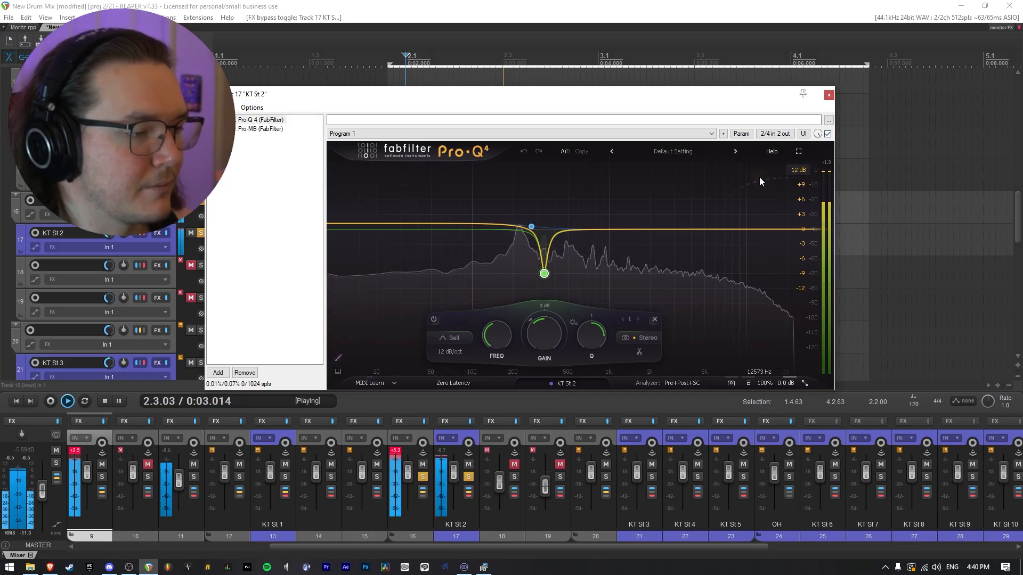
{"action": "key", "text": "space"}
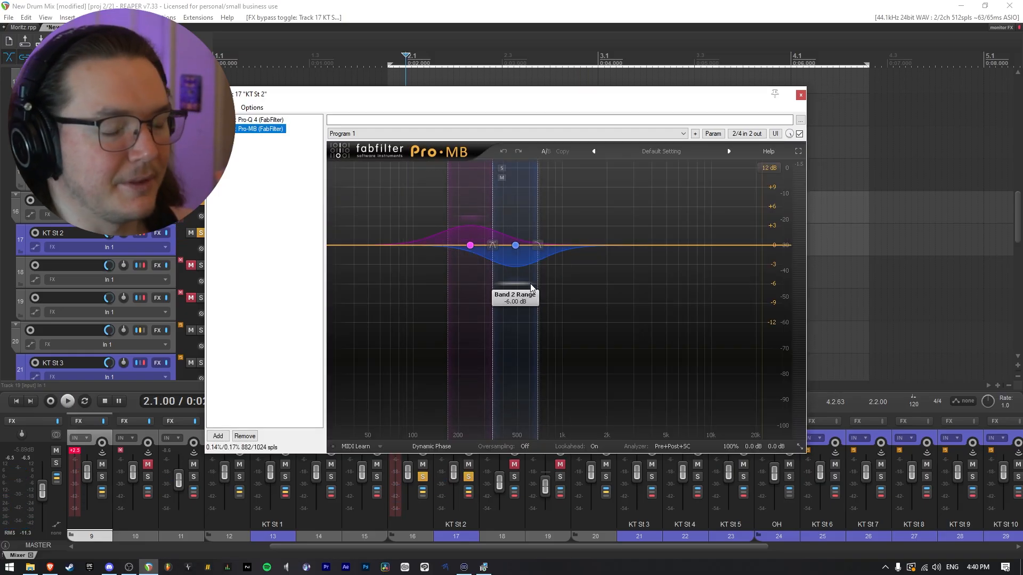
- Inspect the settings of both Pro-MB bands on KT St 2, and compare playback with Pro-MB bypassed and enabled
{"action": "left_click", "coordinate": [470, 246]}
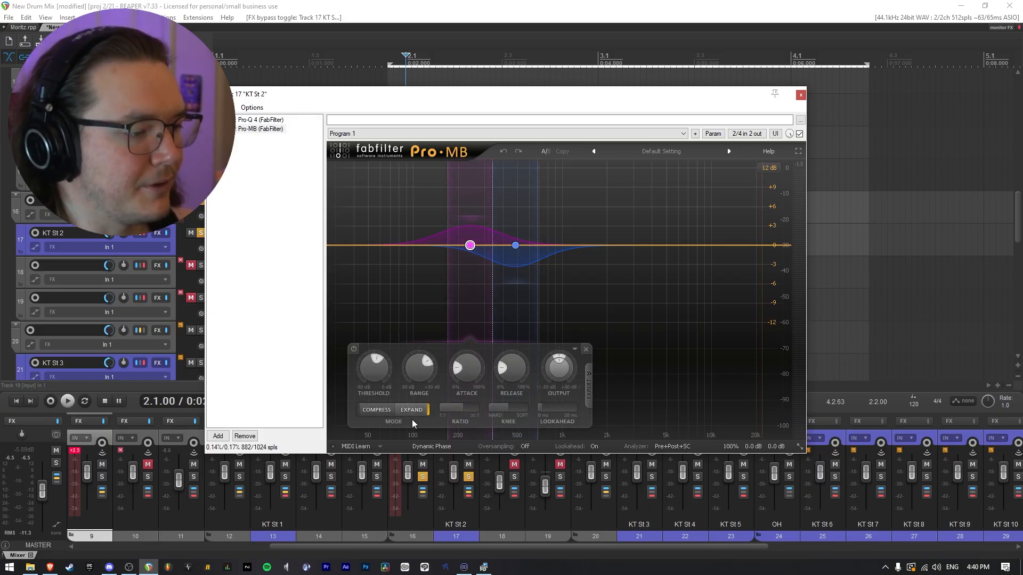
{"action": "left_click", "coordinate": [515, 245]}
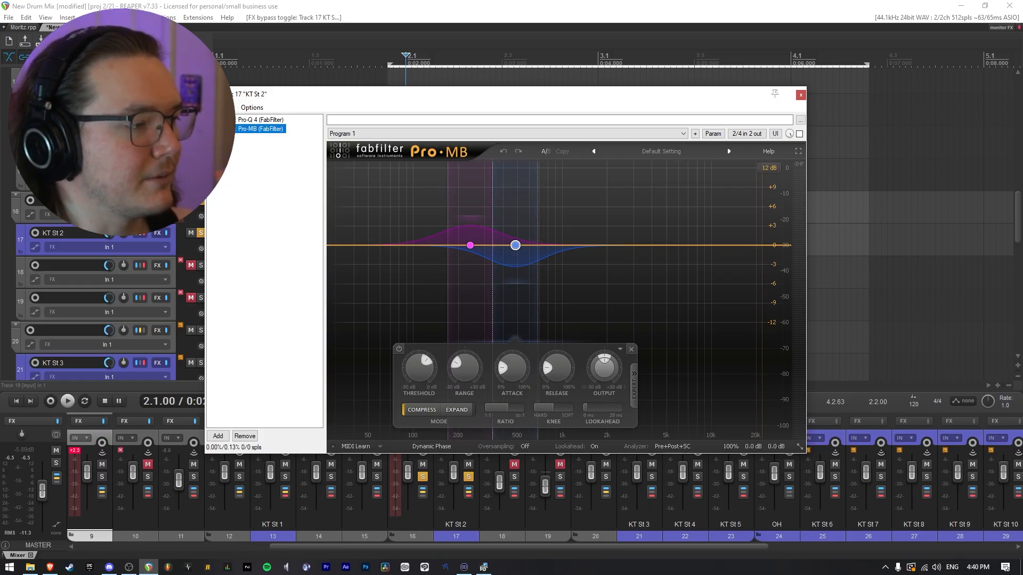
{"action": "key", "text": "space"}
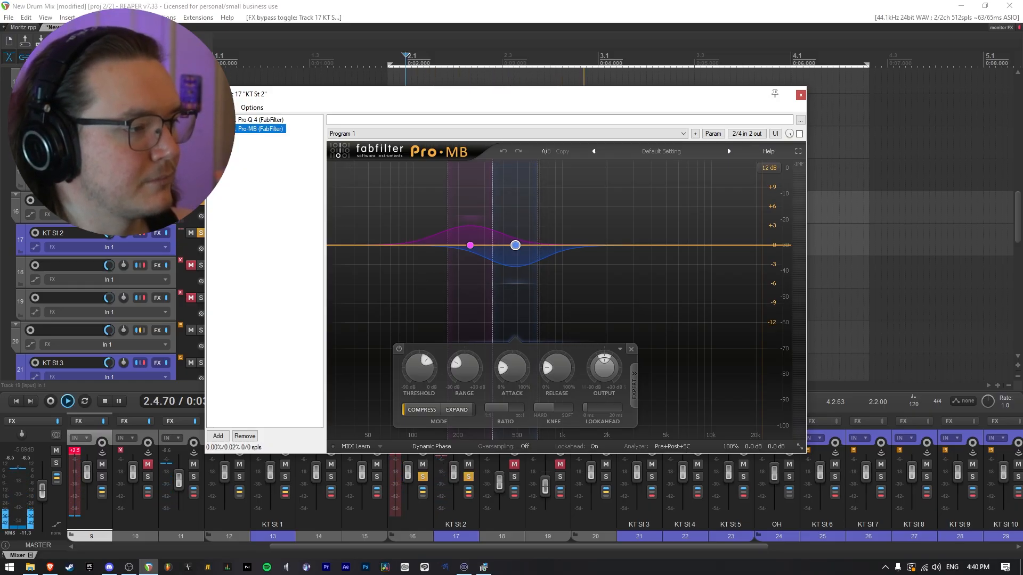
{"action": "left_click", "coordinate": [211, 129]}
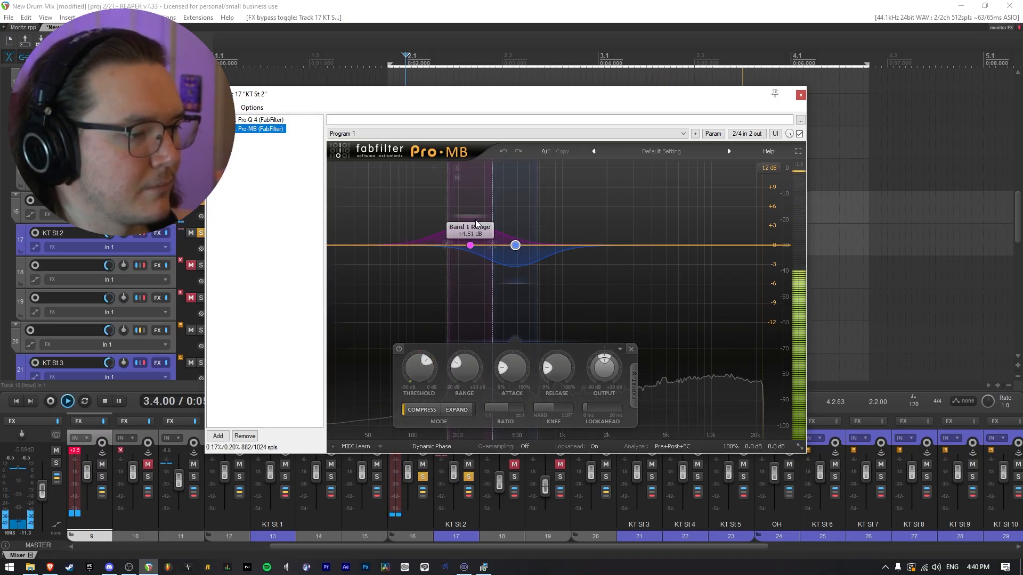
{"action": "key", "text": "space"}
- Add a high Pro-MB band in Expand mode with its low crossover just under 1 kHz, and adjust its range to -9.35 dB during playback
{"action": "left_click", "coordinate": [741, 245]}
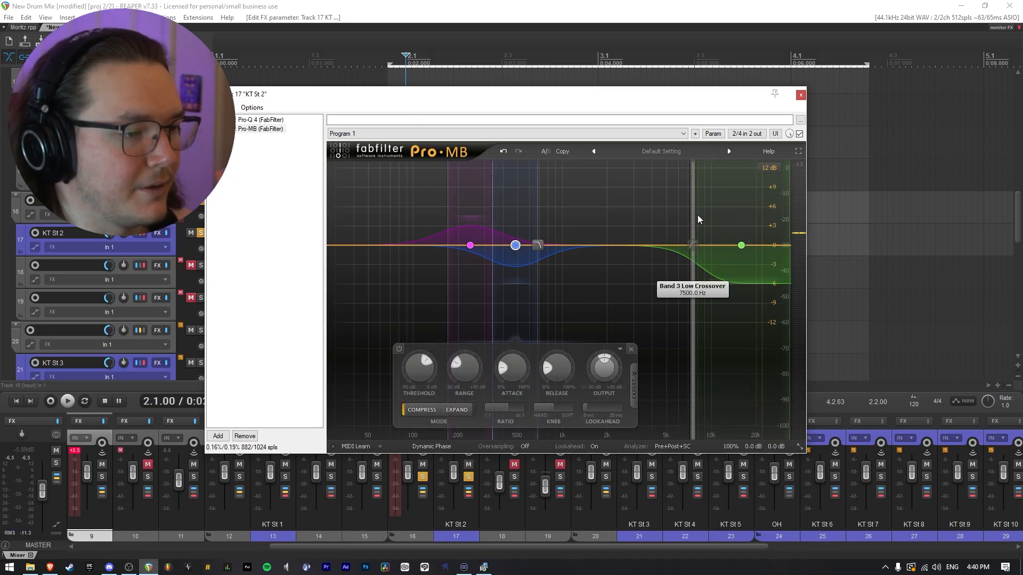
{"action": "left_click_drag", "start_coordinate": [698, 219], "coordinate": [633, 401]}
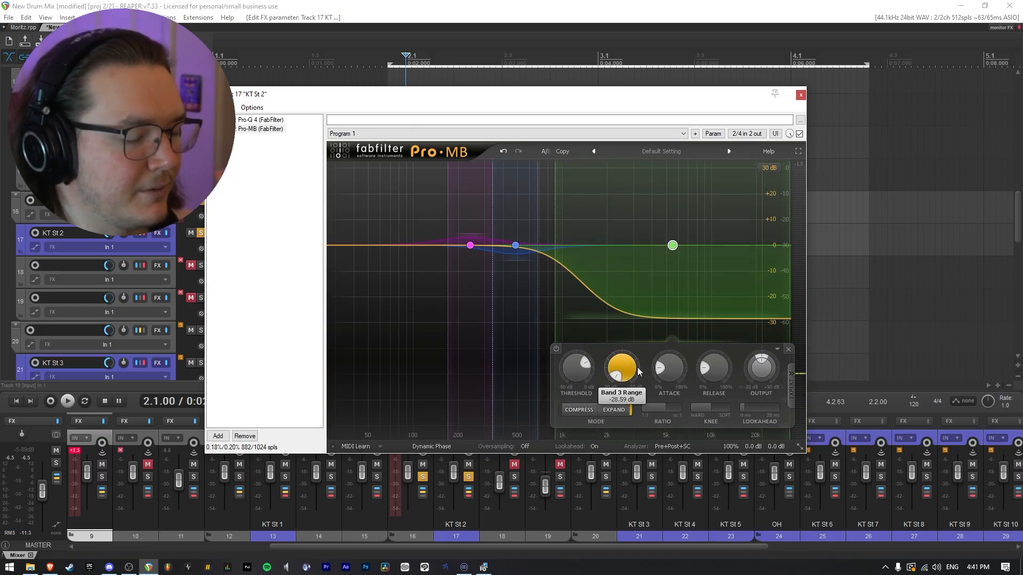
{"action": "key", "text": "space"}
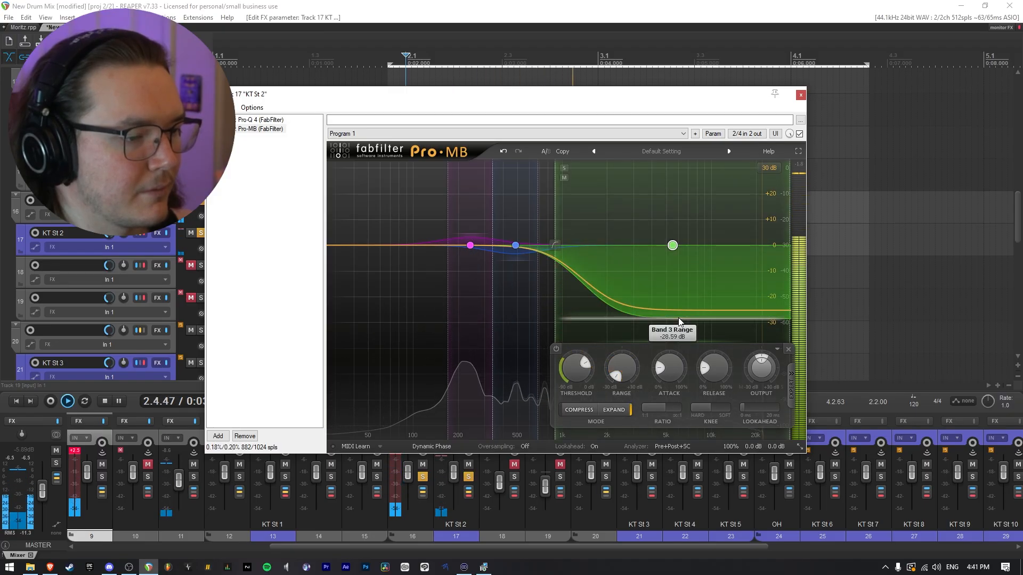
{"action": "left_click_drag", "start_coordinate": [680, 321], "coordinate": [686, 270]}
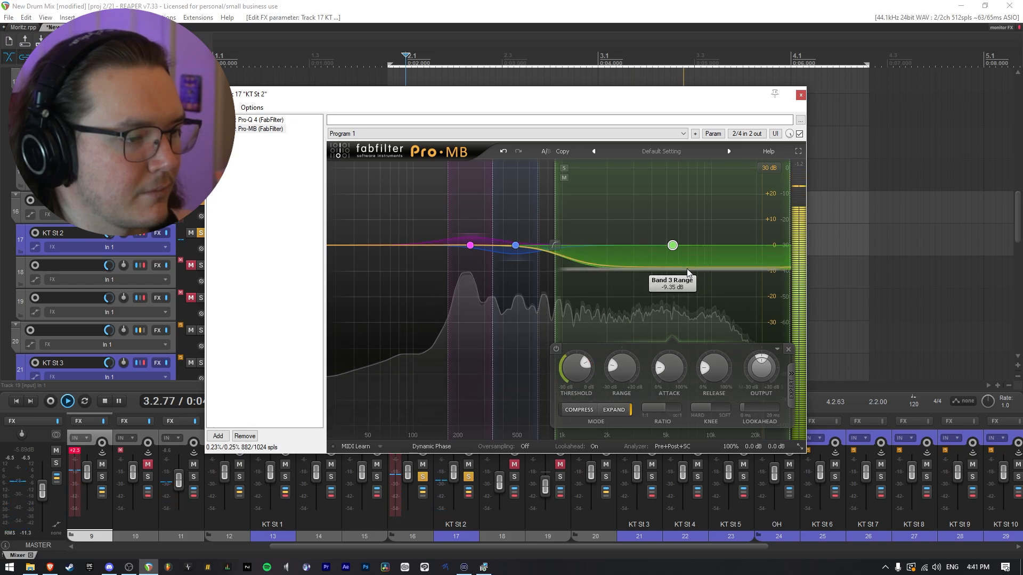
{"action": "key", "text": "space"}
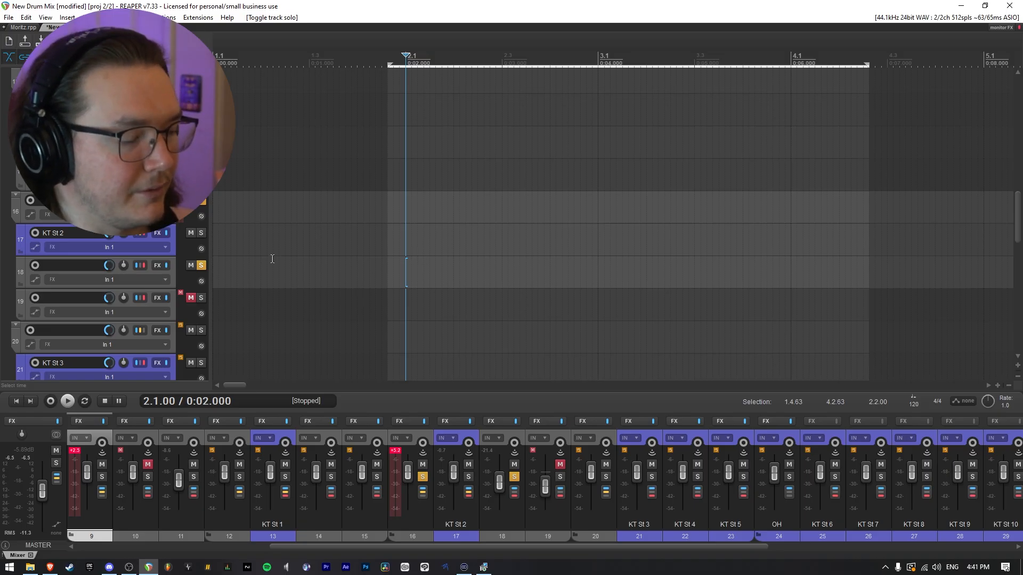
- Play the loop with track 18 soloed, and open Pro-Q 4 in its effects chain
{"action": "key", "text": "space"}
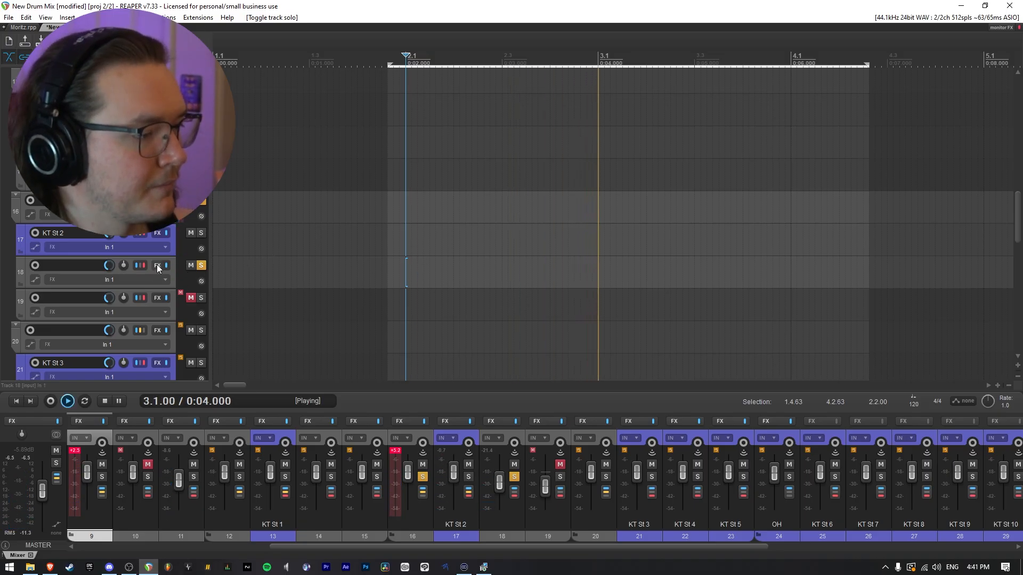
{"action": "key", "text": "space"}
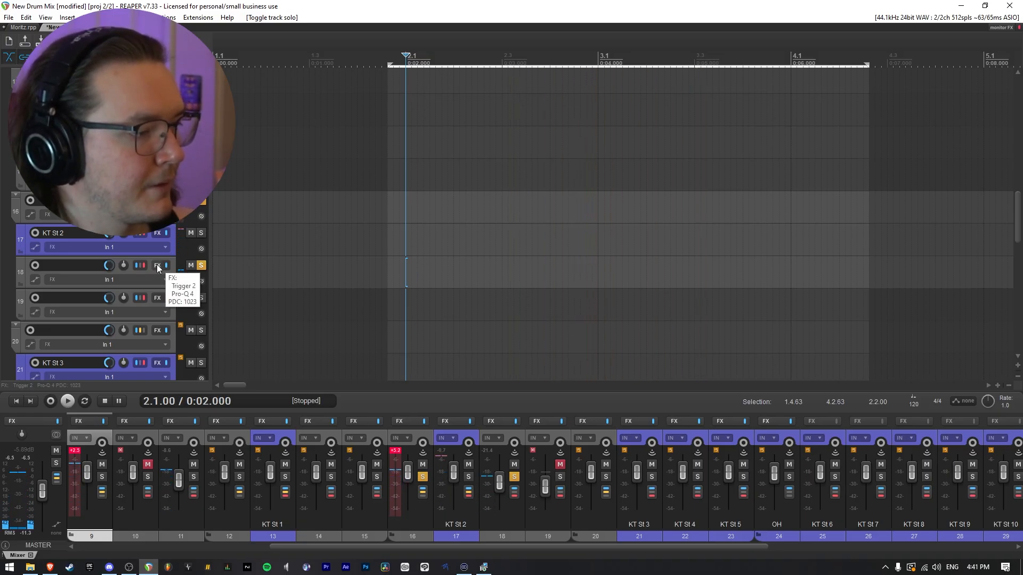
{"action": "left_click", "coordinate": [157, 265]}
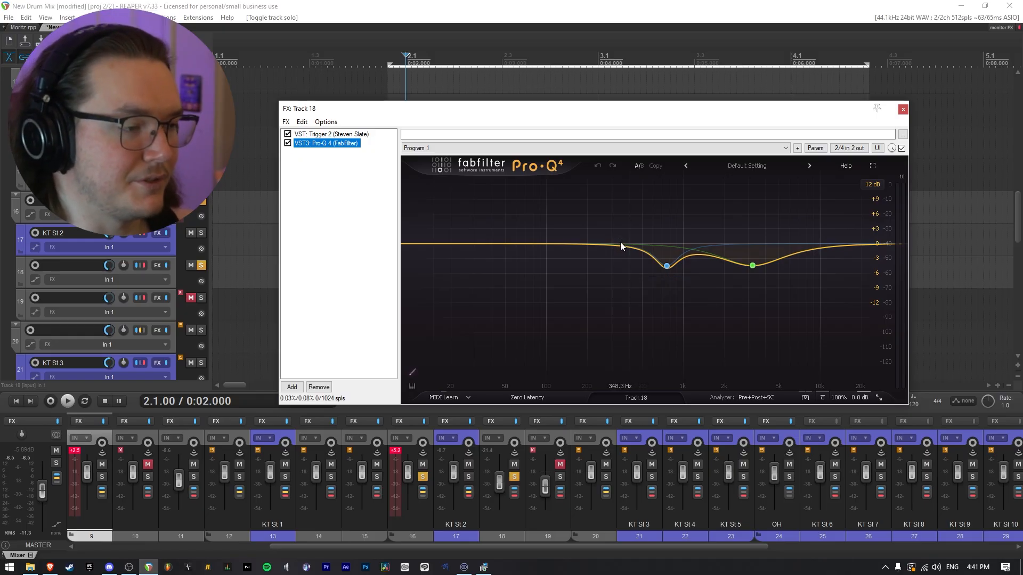
- Audition the 759.77 Hz cut of track 18's Pro-Q 4 in isolation during playback
{"action": "mouse_move", "coordinate": [683, 286]}
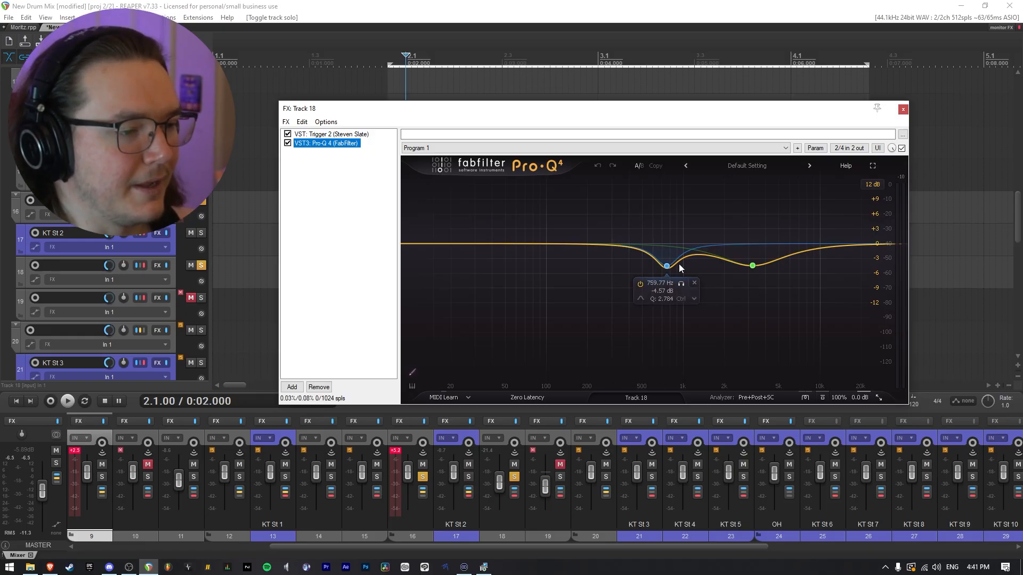
{"action": "left_click", "coordinate": [668, 264]}
{"action": "key", "text": "space"}
{"action": "left_click", "coordinate": [681, 283]}
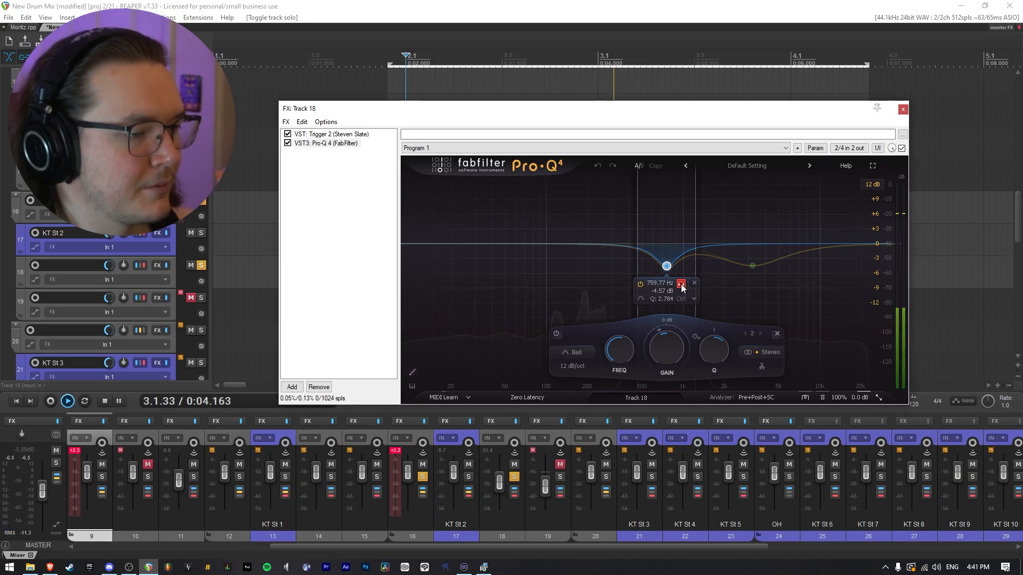
{"action": "key", "text": "space"}
- Audition the 3217.9 Hz cut of track 18's Pro-Q 4 in isolation during playback
{"action": "left_click", "coordinate": [753, 265]}
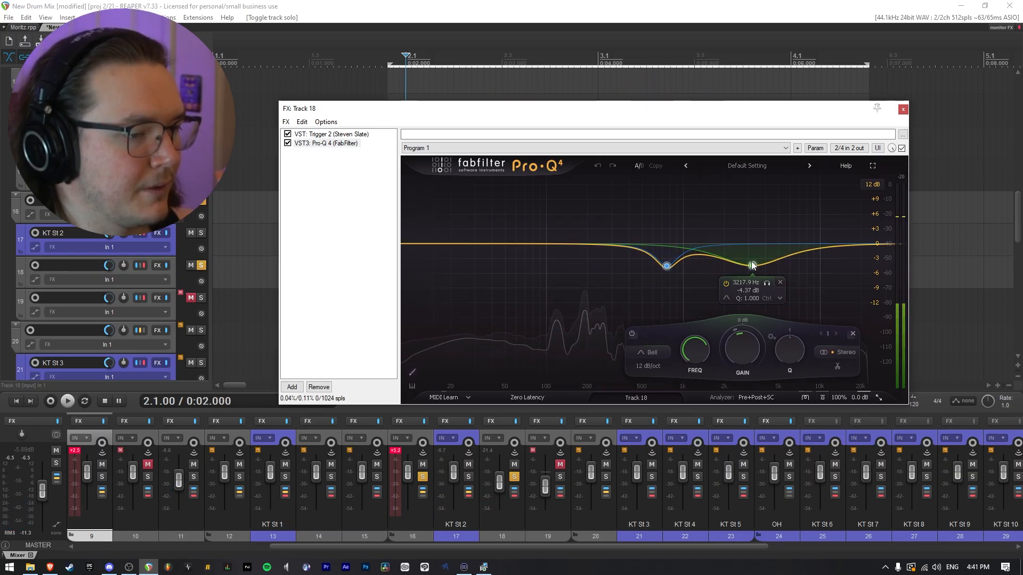
{"action": "key", "text": "space"}
{"action": "left_click", "coordinate": [767, 283]}
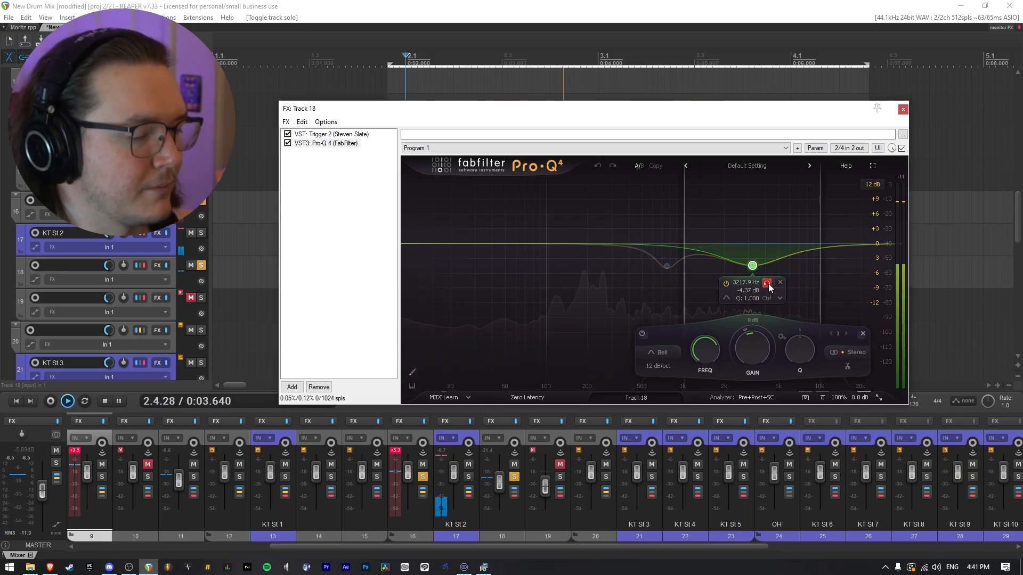
{"action": "left_click", "coordinate": [767, 283]}
{"action": "key", "text": "space"}
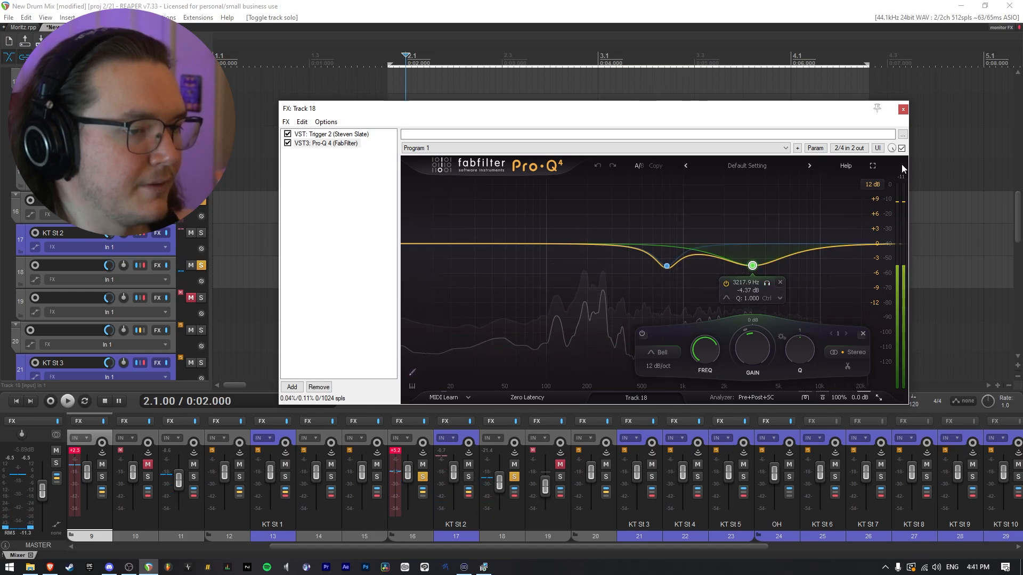
- Compare playback of track 18 with Pro-Q 4 bypassed and enabled
{"action": "left_click", "coordinate": [901, 149]}
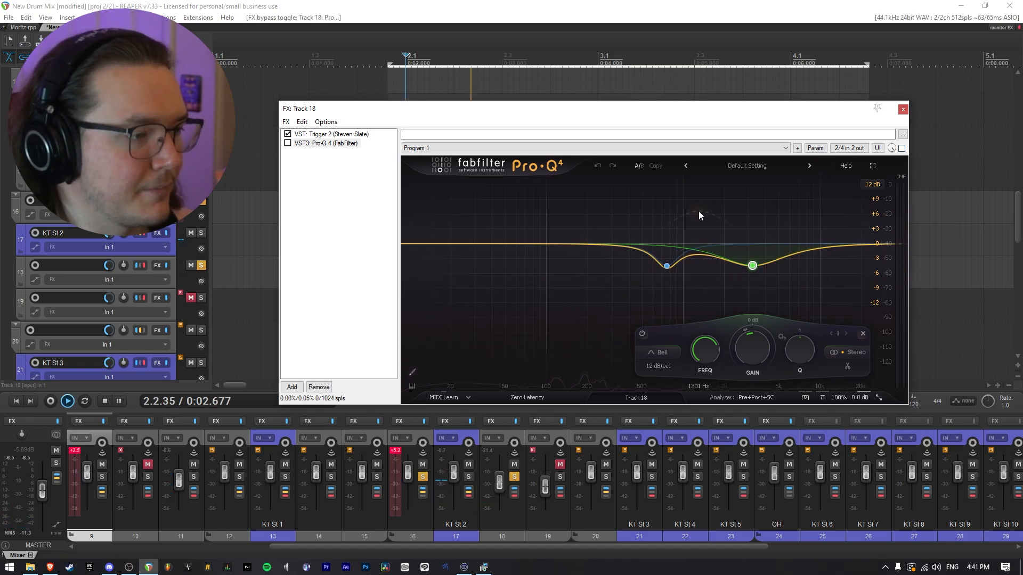
{"action": "left_click", "coordinate": [901, 149]}
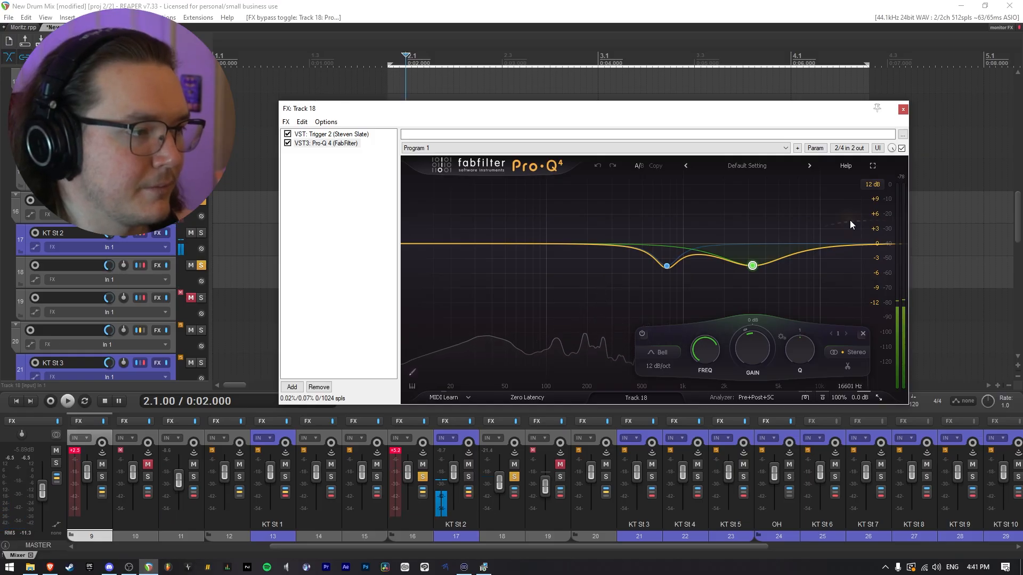
{"action": "key", "text": "space"}
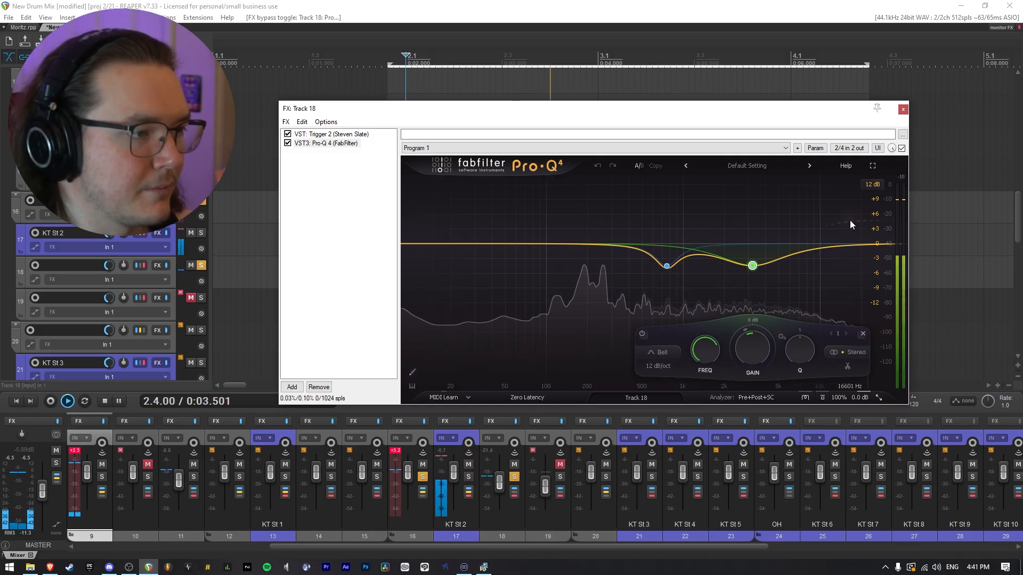
{"action": "key", "text": "space"}
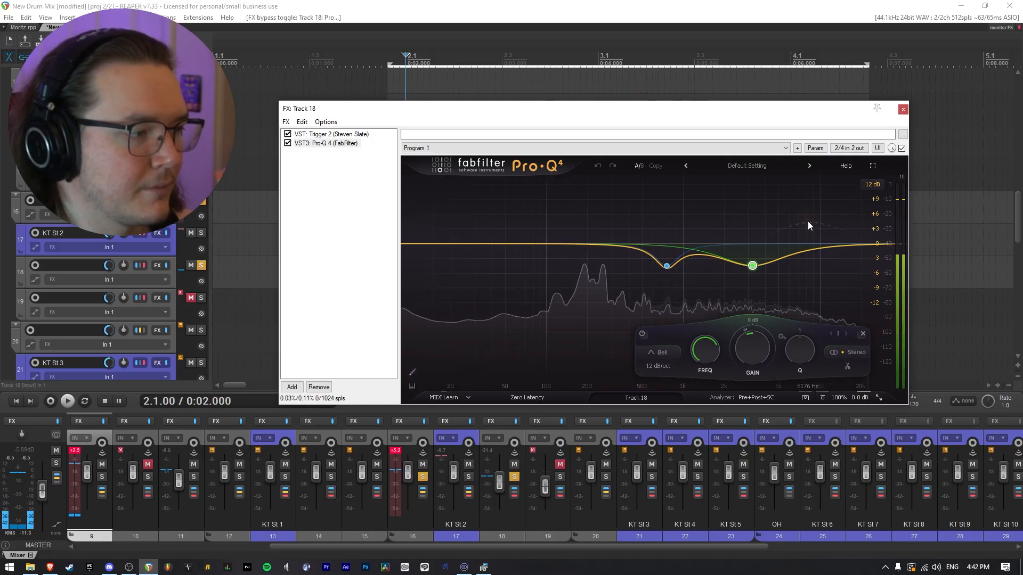
- Solo KT St 2 together with track 18 and play the loop
{"action": "left_click", "coordinate": [201, 232]}
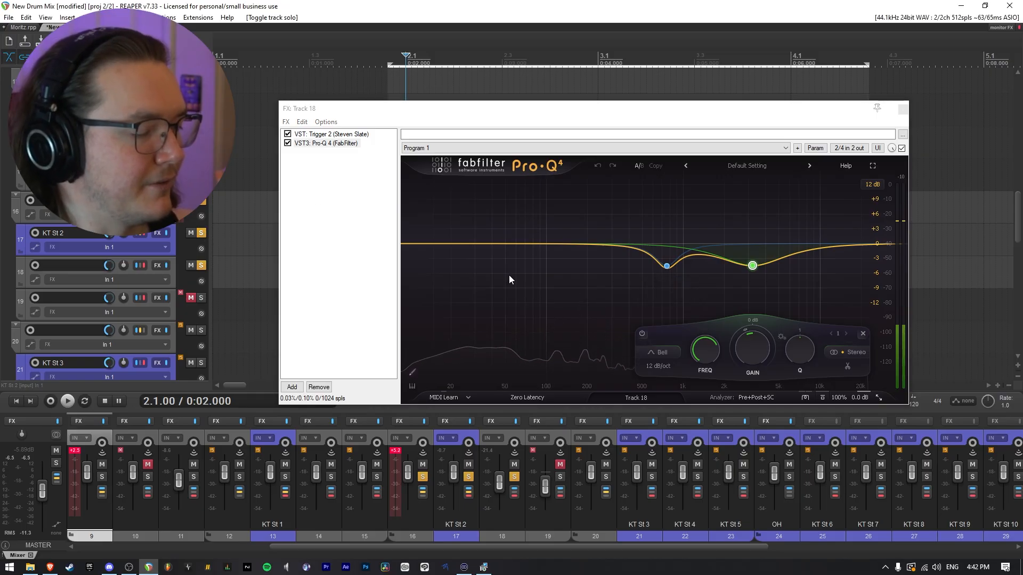
{"action": "key", "text": "space"}
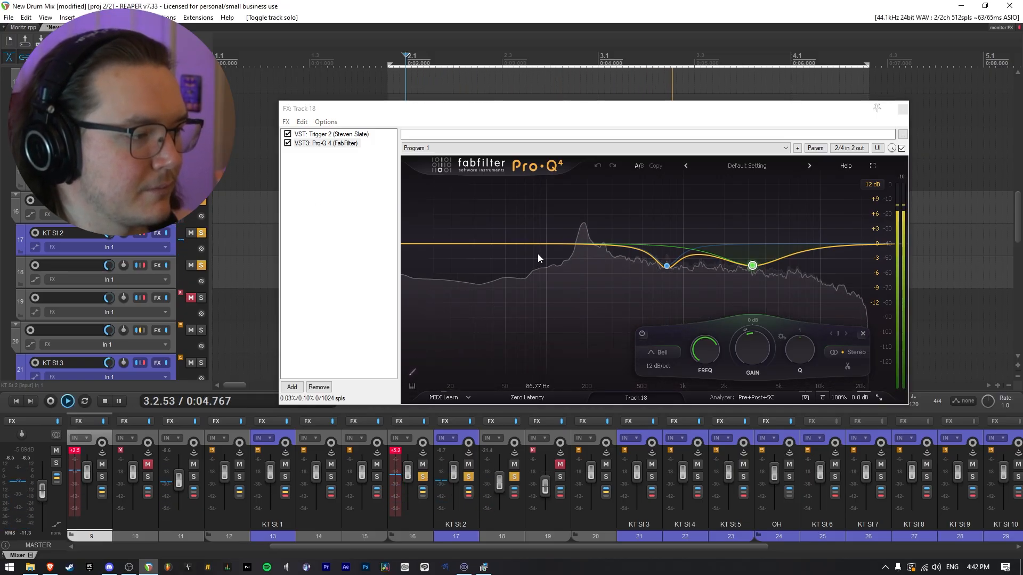
{"action": "key", "text": "space"}
- Unsolo KT St 2 and track 18, unmute and solo track 19, close the effects window, and play the loop
{"action": "left_click_drag", "start_coordinate": [201, 233], "coordinate": [194, 300]}
{"action": "left_click", "coordinate": [194, 300]}
{"action": "left_click", "coordinate": [201, 299]}
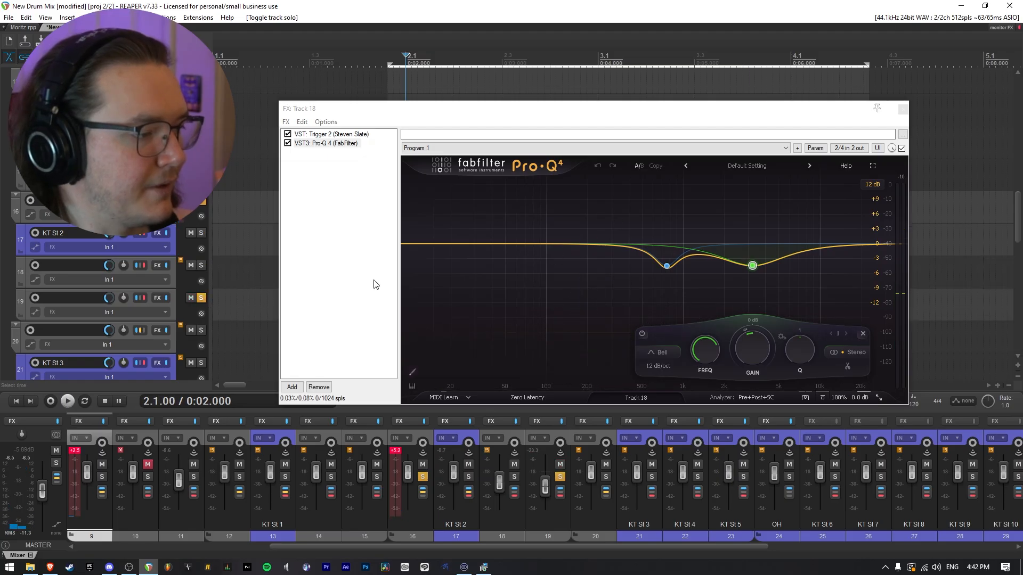
{"action": "left_click", "coordinate": [902, 109]}
{"action": "key", "text": "space"}
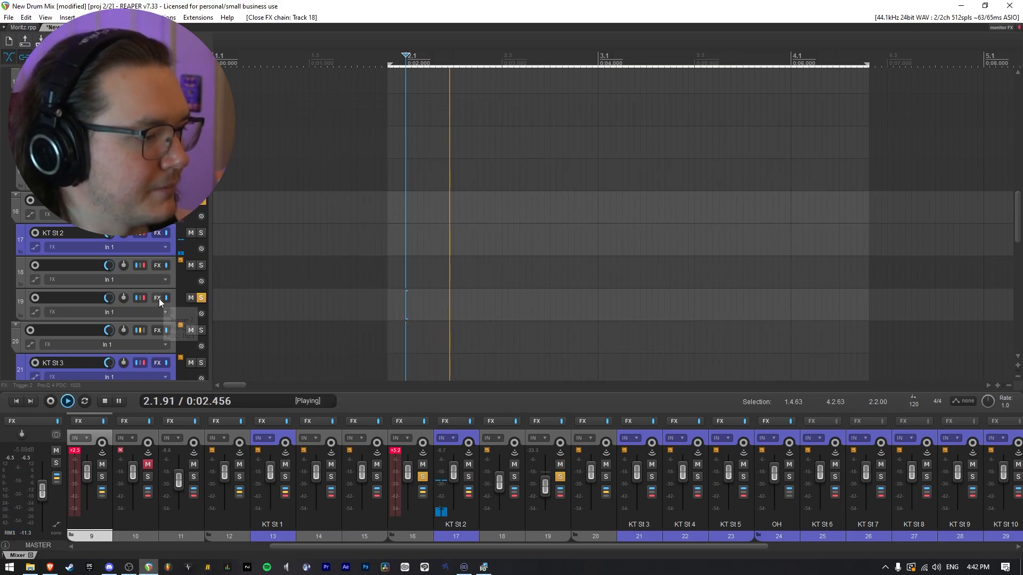
{"action": "key", "text": "space"}
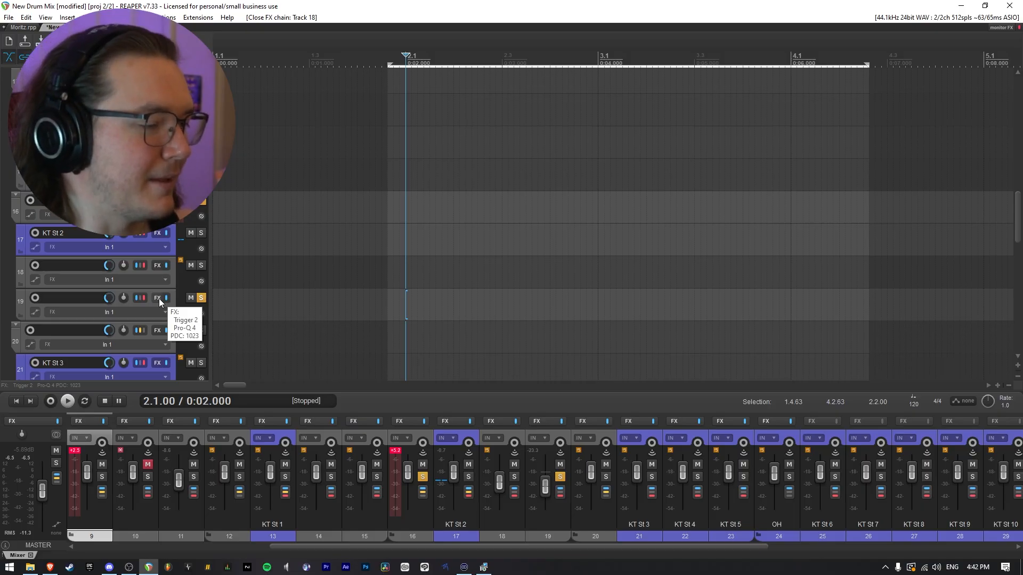
- Examine the Aristic and Odium snare samples in track 19's Trigger 2 and the cuts in its Pro-Q 4
{"action": "left_click", "coordinate": [159, 298]}
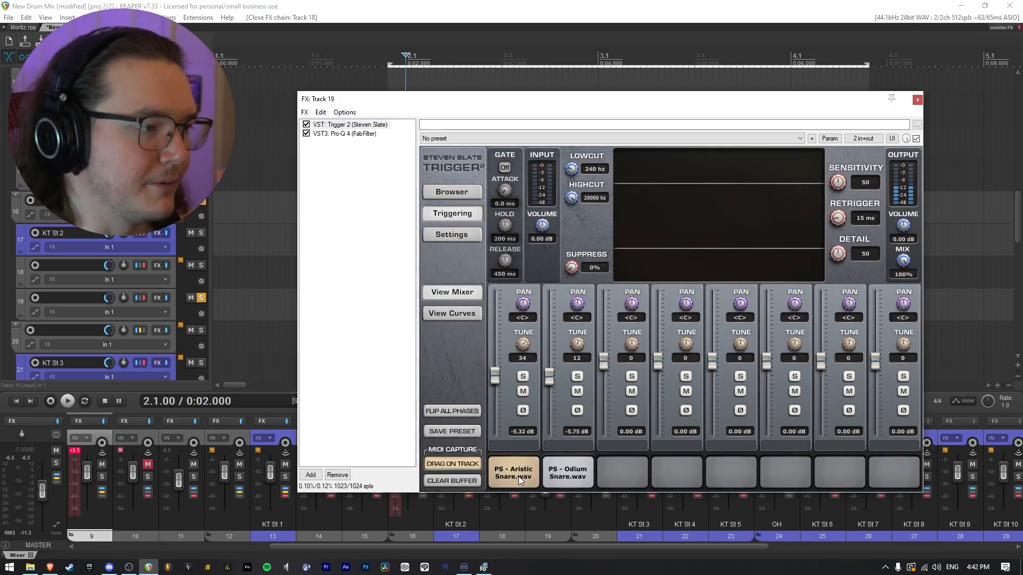
{"action": "left_click", "coordinate": [563, 478]}
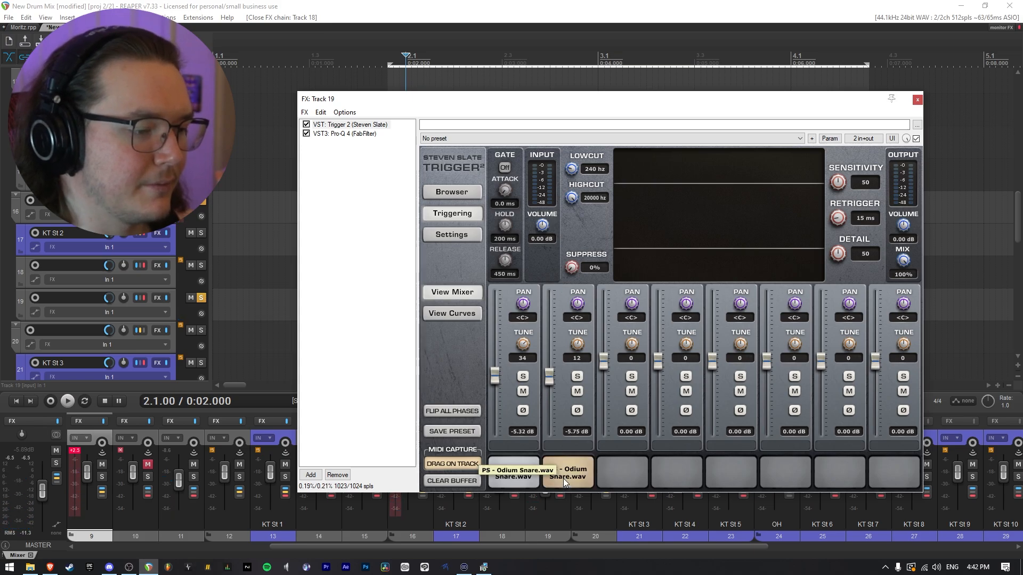
{"action": "key", "text": "space"}
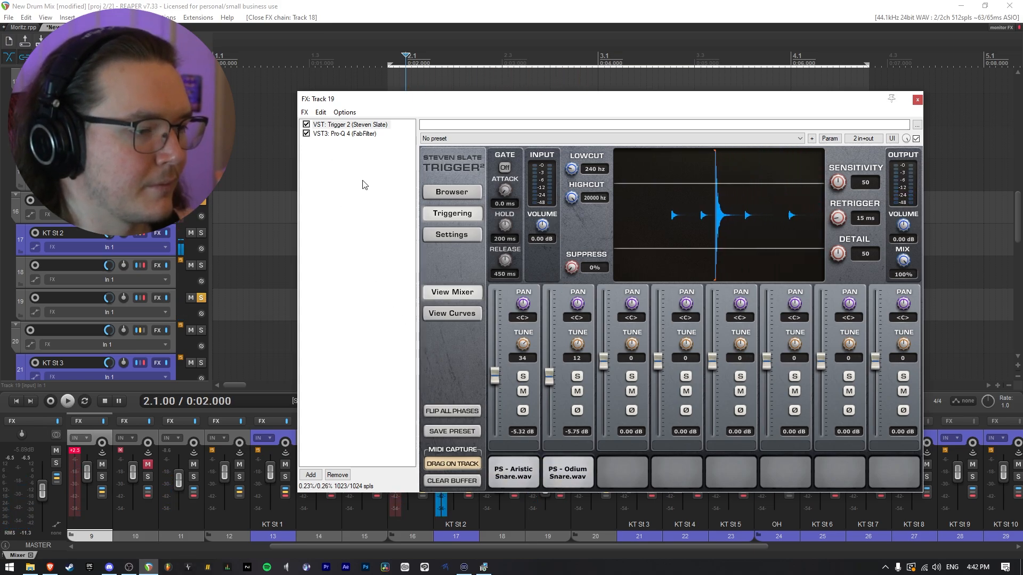
{"action": "left_click", "coordinate": [577, 410]}
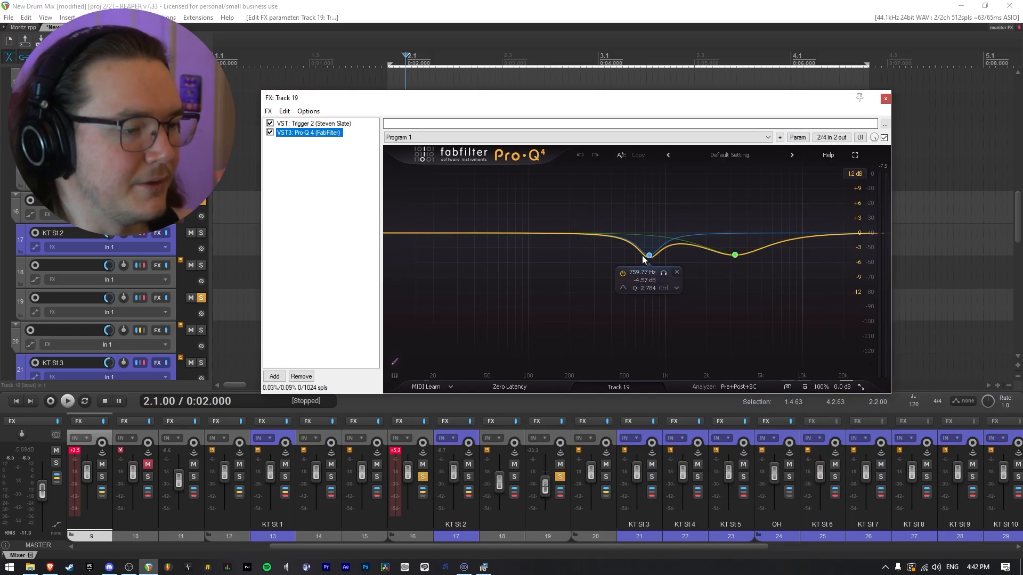
- Solo KT St 2 and track 18 along with track 19, play the layers together, and close track 19's effects chain
{"action": "left_click", "coordinate": [201, 266]}
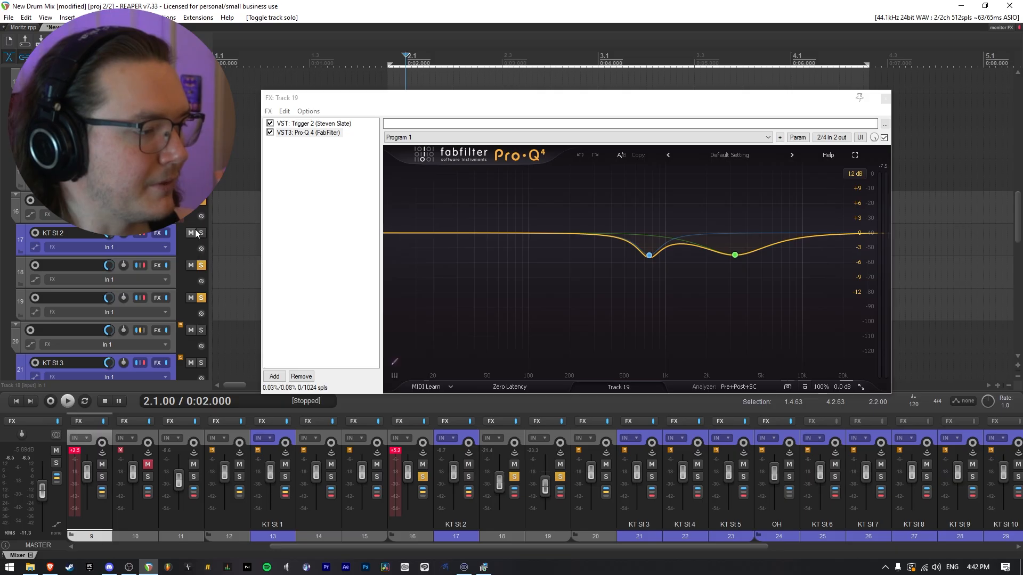
{"action": "key", "text": "space"}
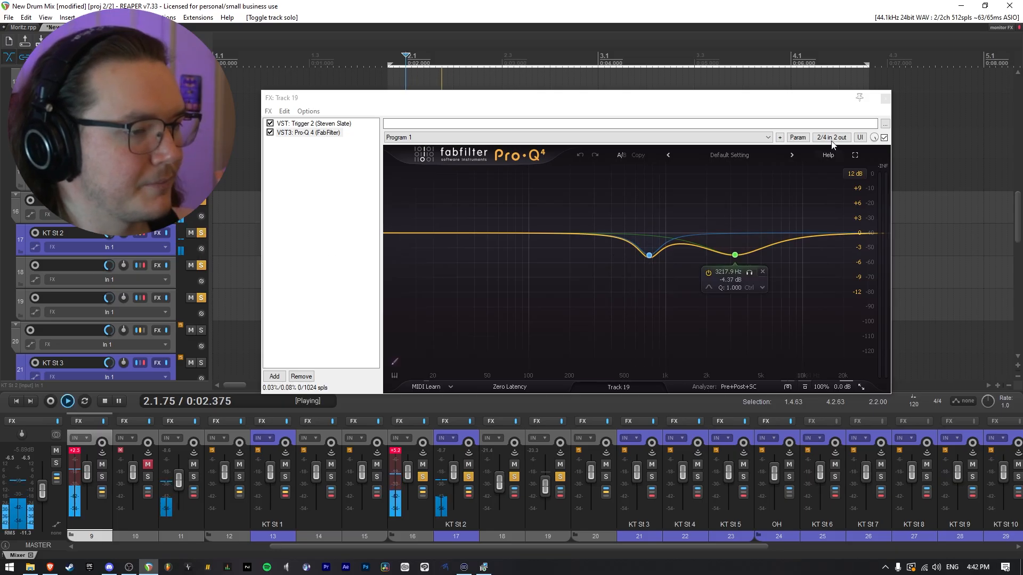
{"action": "left_click", "coordinate": [887, 99]}
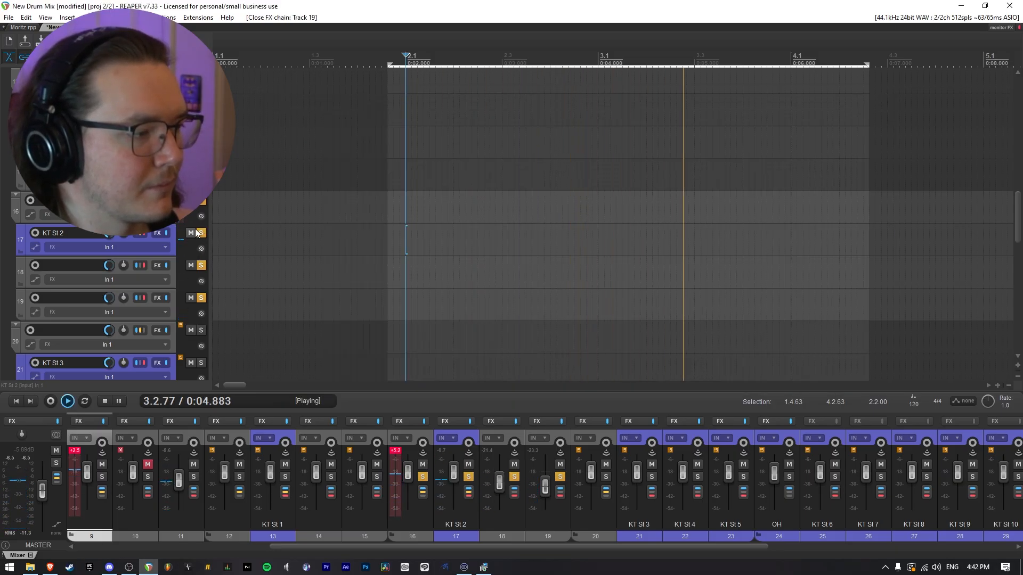
{"action": "key", "text": "space"}
- Unsolo the three layers, open the track 16 folder's effects chain, and adjust the FG-Stress output in Virtual Mix Rack
{"action": "left_click", "coordinate": [184, 215]}
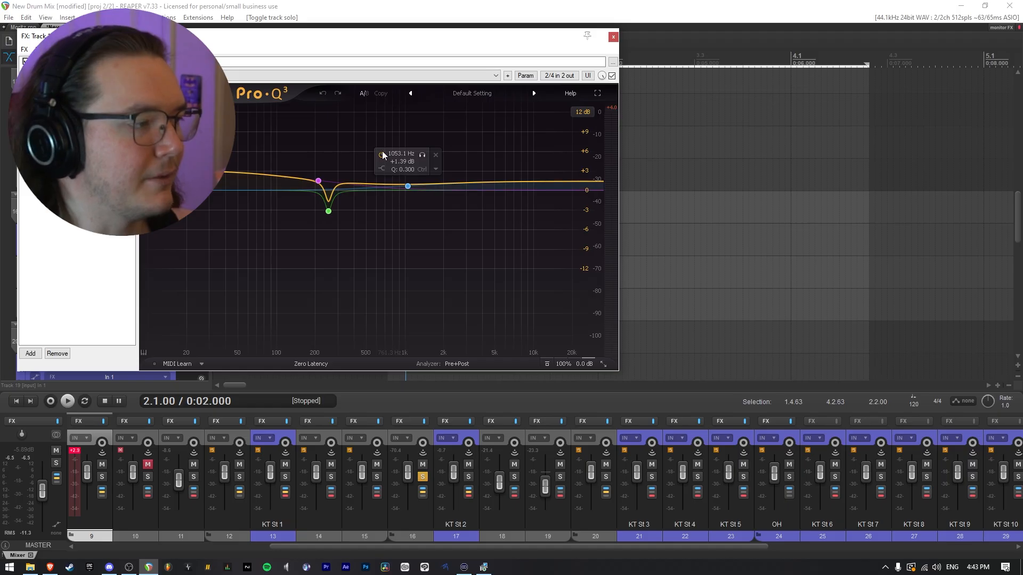
{"action": "left_click_drag", "start_coordinate": [356, 46], "coordinate": [614, 123]}
{"action": "left_click", "coordinate": [353, 140]}
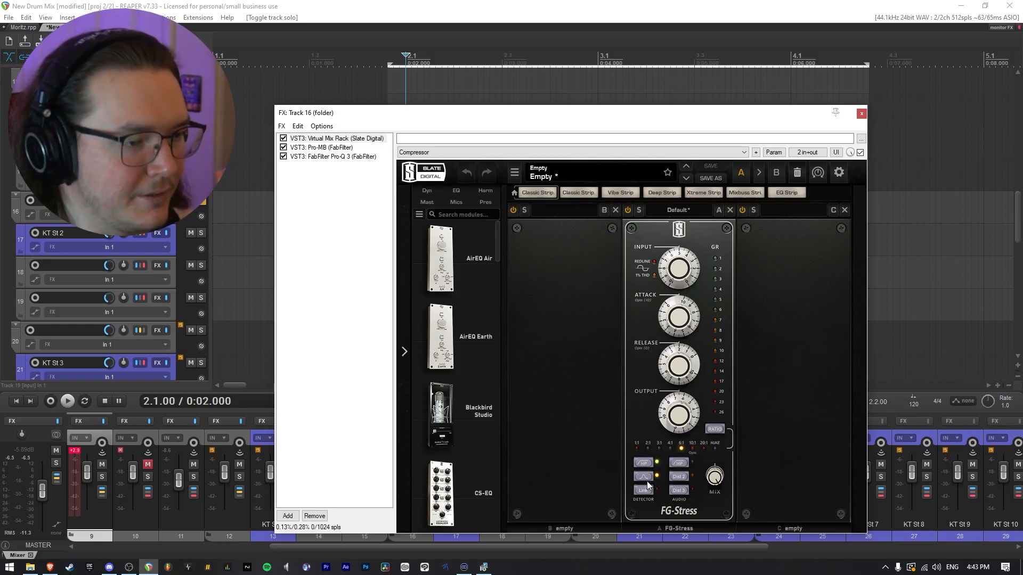
{"action": "key", "text": "space"}
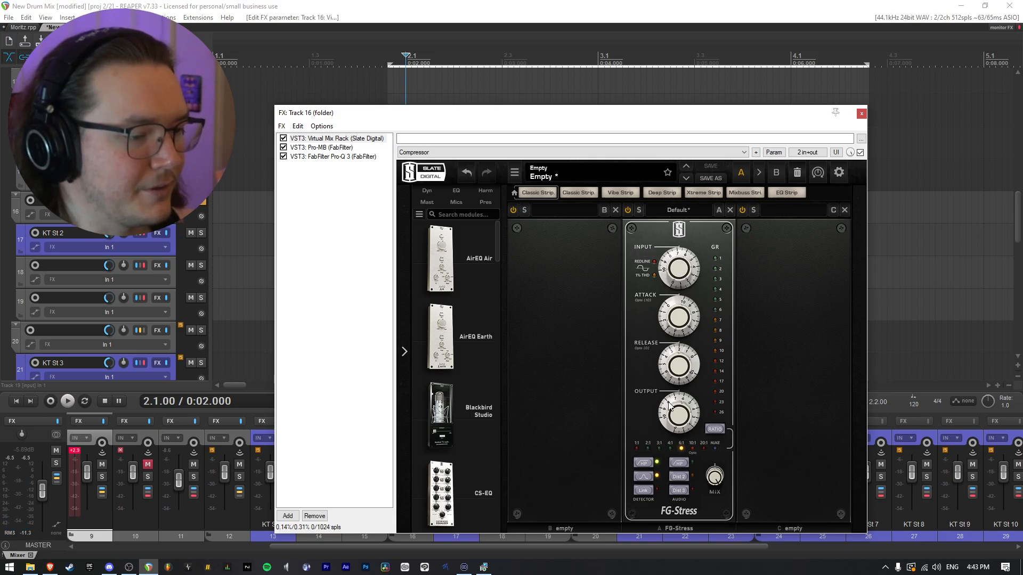
{"action": "key", "text": "space"}
{"action": "left_click_drag", "start_coordinate": [677, 404], "coordinate": [677, 414]}
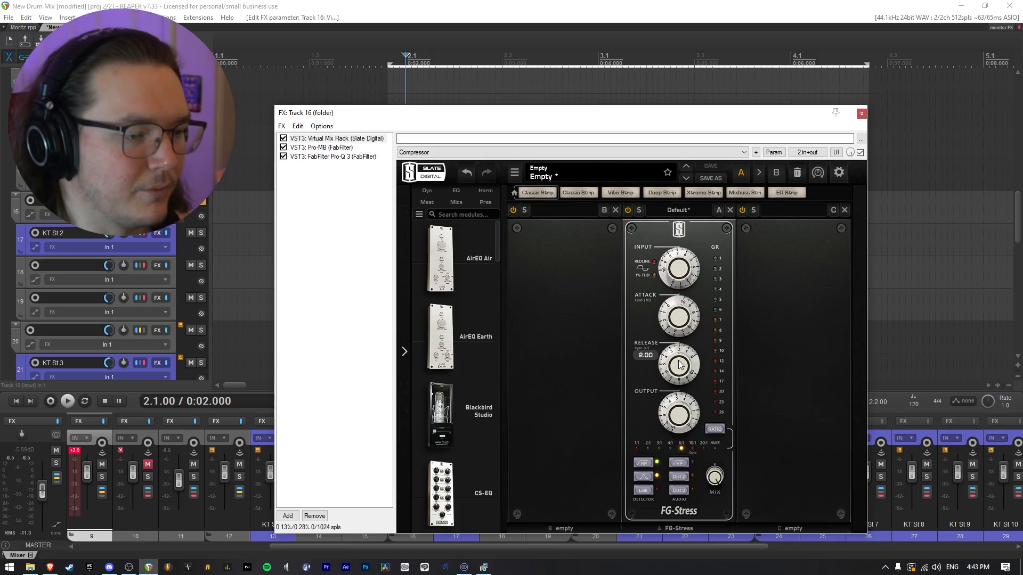
- Review track 16's Pro-MB bands and Pro-Q 3 curve, and compare playback with Pro-Q 3 bypassed and enabled
{"action": "left_click", "coordinate": [322, 148]}
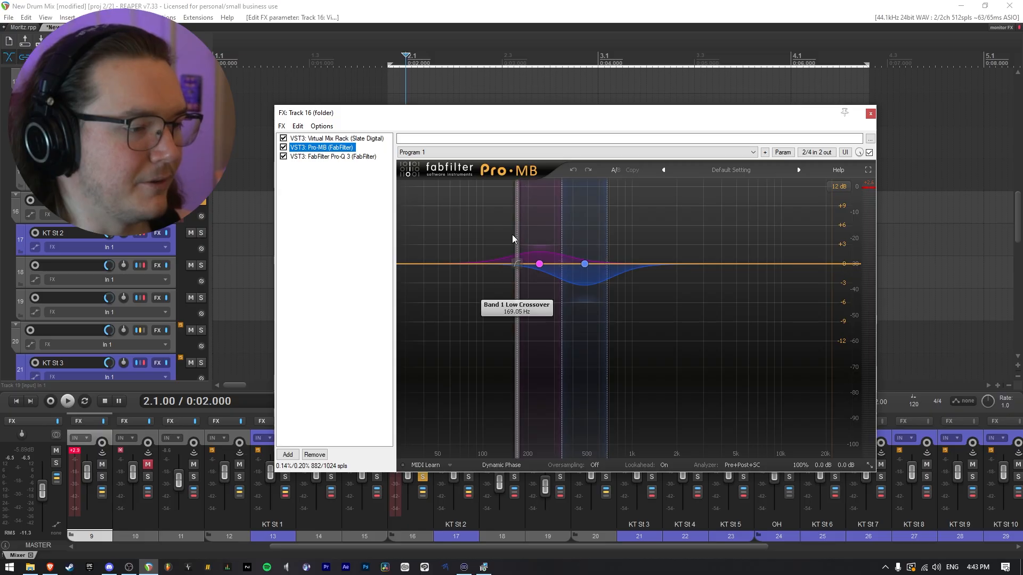
{"action": "left_click", "coordinate": [332, 156]}
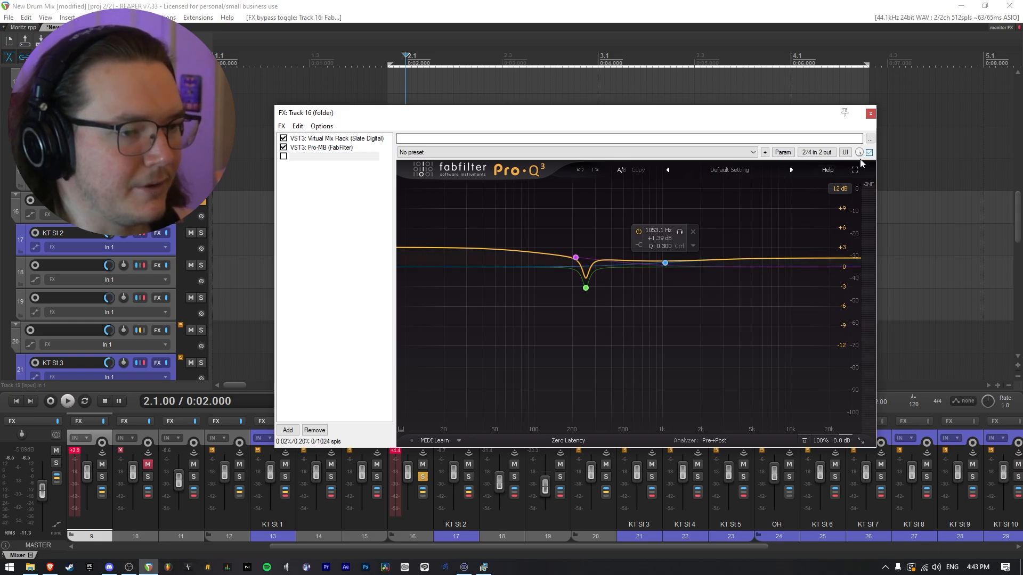
{"action": "key", "text": "space"}
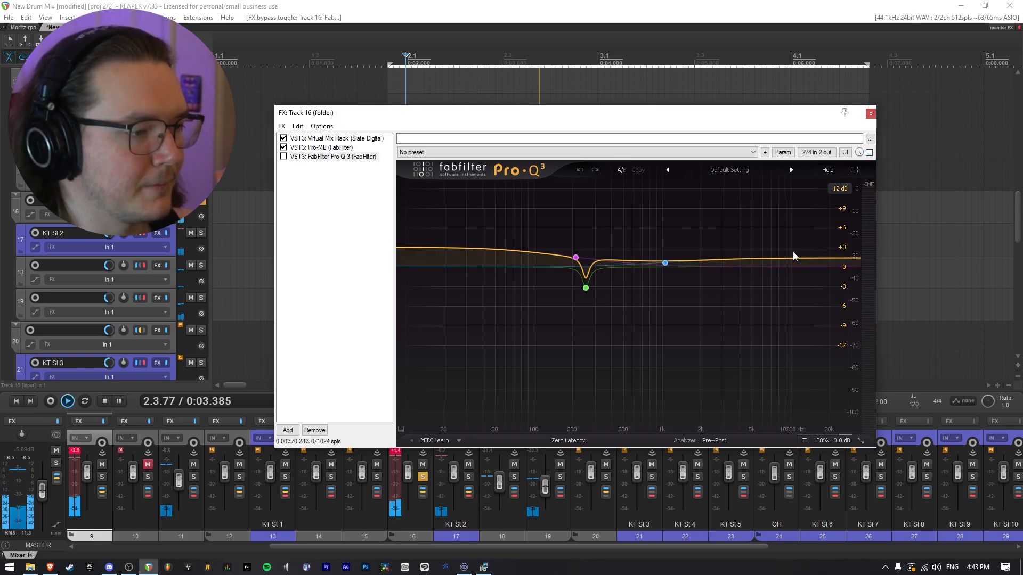
{"action": "left_click", "coordinate": [869, 153]}
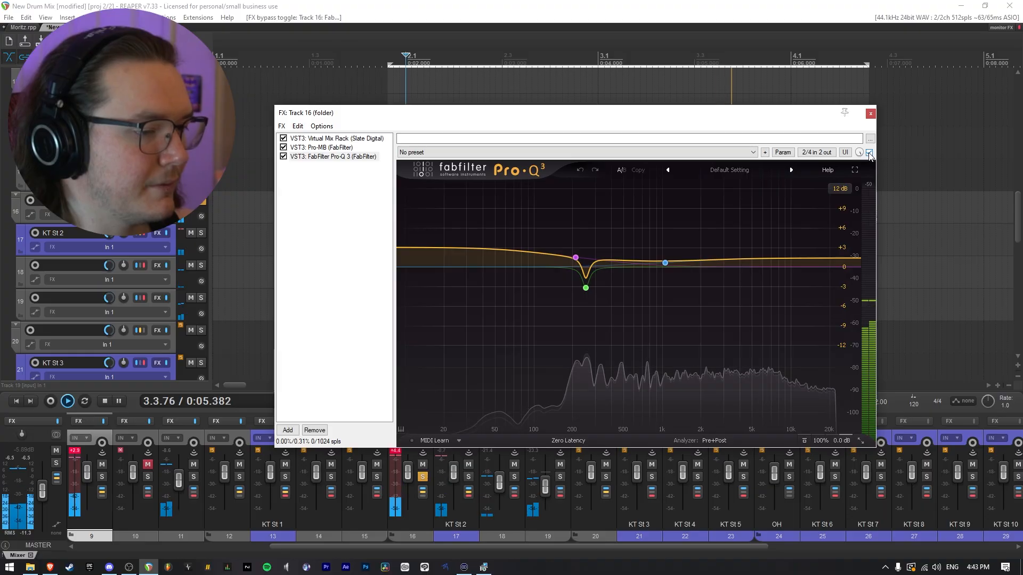
{"action": "key", "text": "space"}
{"action": "key", "text": "space"}
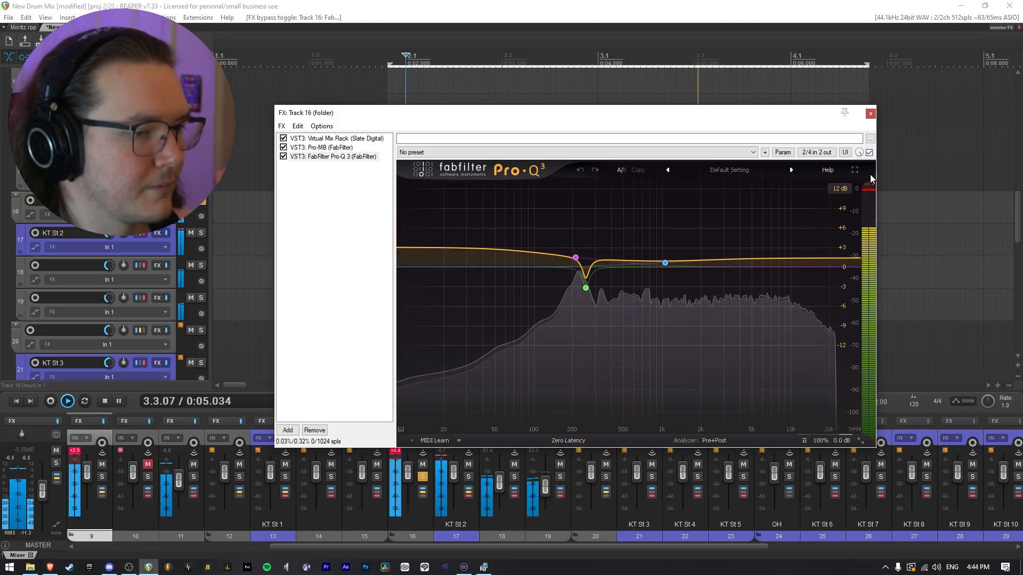
{"action": "key", "text": "space"}
- Close the effects chain, unsolo track 16, and play the full drum mix
{"action": "left_click", "coordinate": [871, 113]}
{"action": "left_click", "coordinate": [200, 202]}
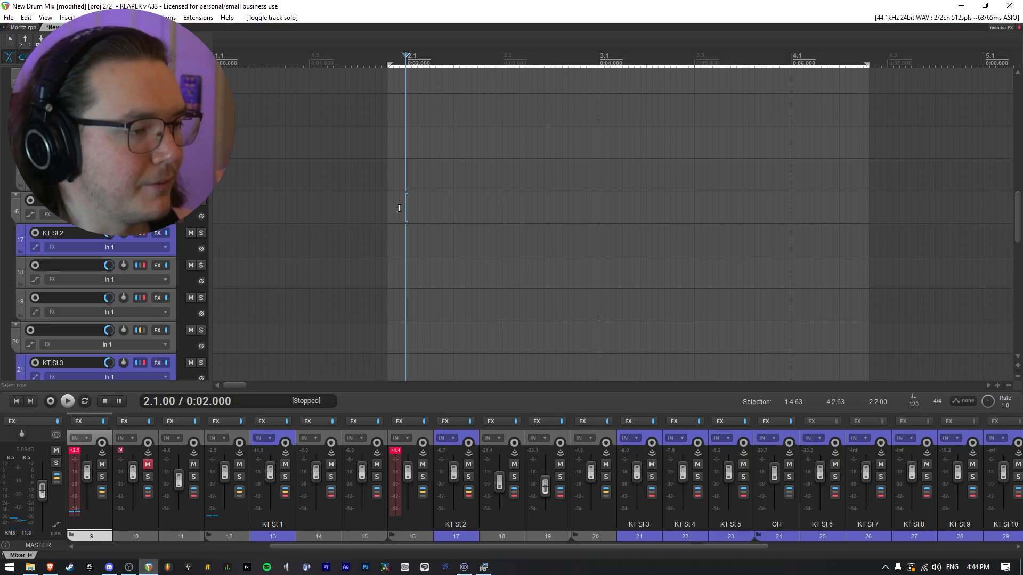
{"action": "key", "text": "space"}
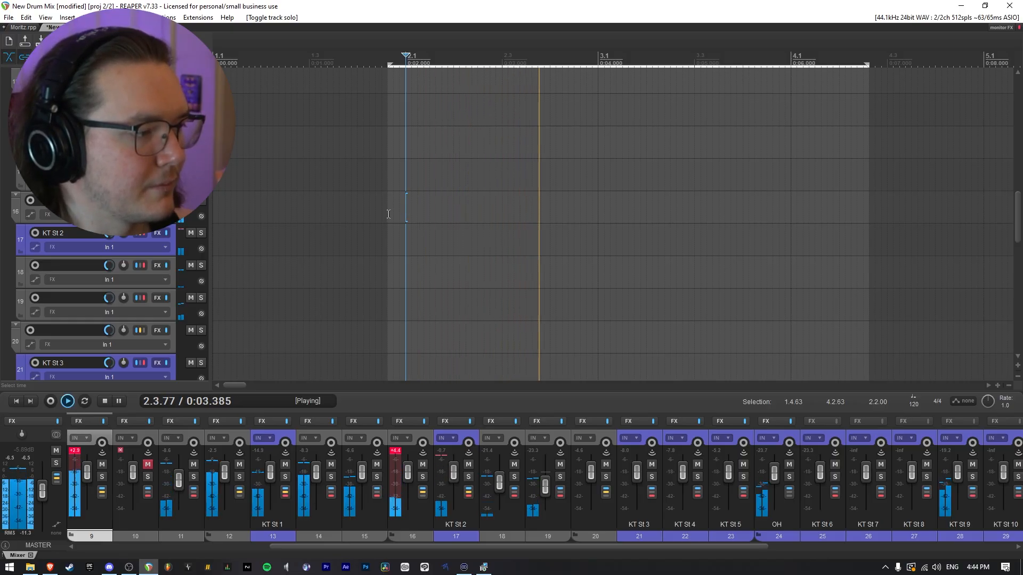
{"action": "scroll", "coordinate": [164, 229], "scroll_direction": "up", "scroll_amount": 2}
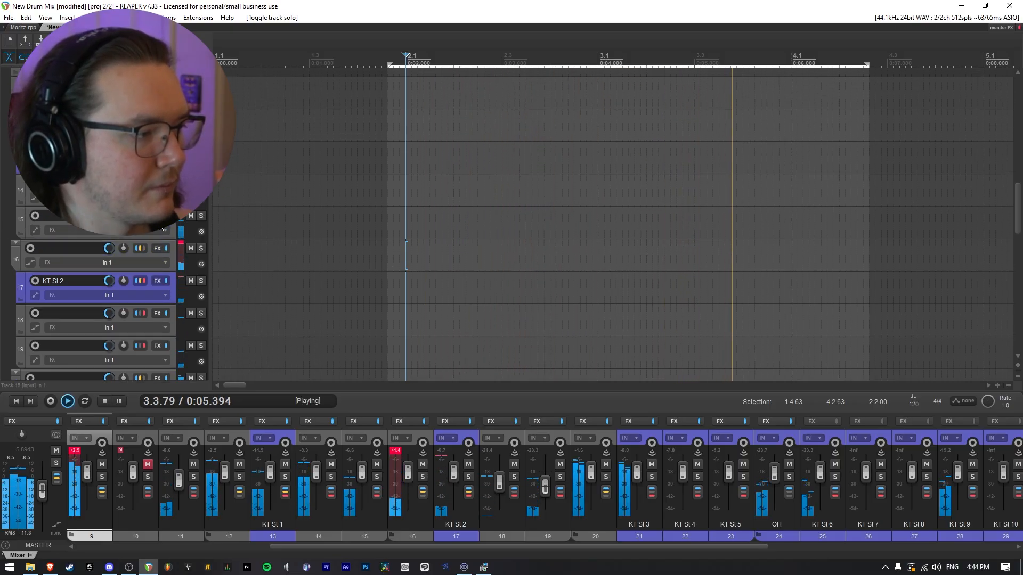
{"action": "key", "text": "space"}
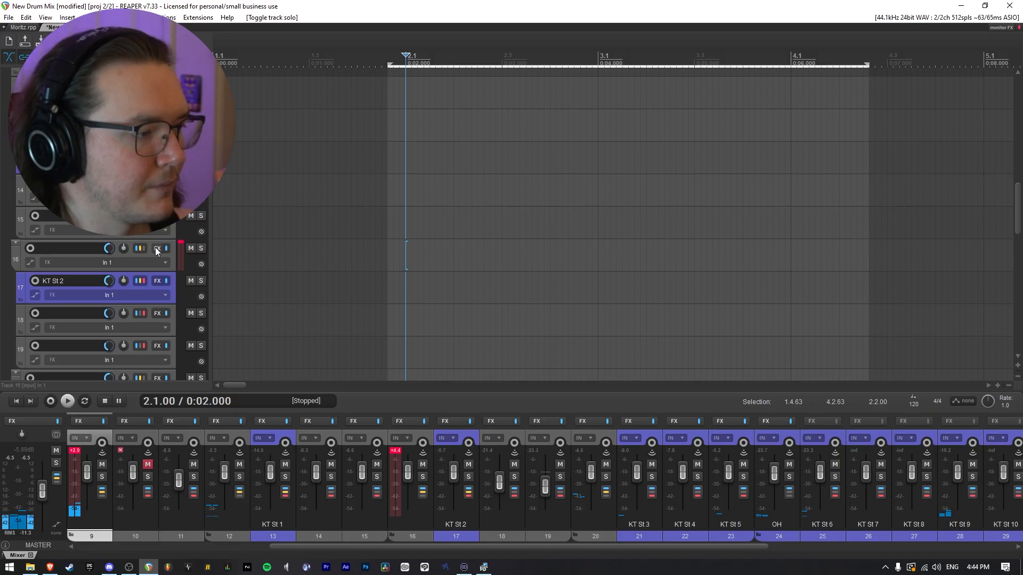
- Set the FG-Stress output on track 16's Virtual Mix Rack to 5.20 during playback, and close the chain
{"action": "left_click", "coordinate": [157, 249]}
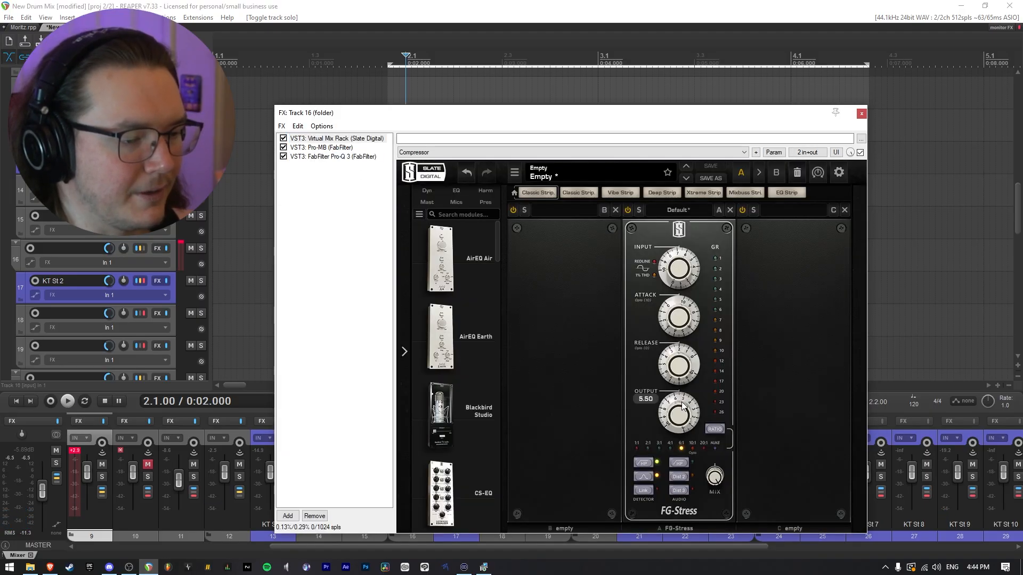
{"action": "key", "text": "space"}
{"action": "left_click_drag", "start_coordinate": [684, 406], "coordinate": [680, 408]}
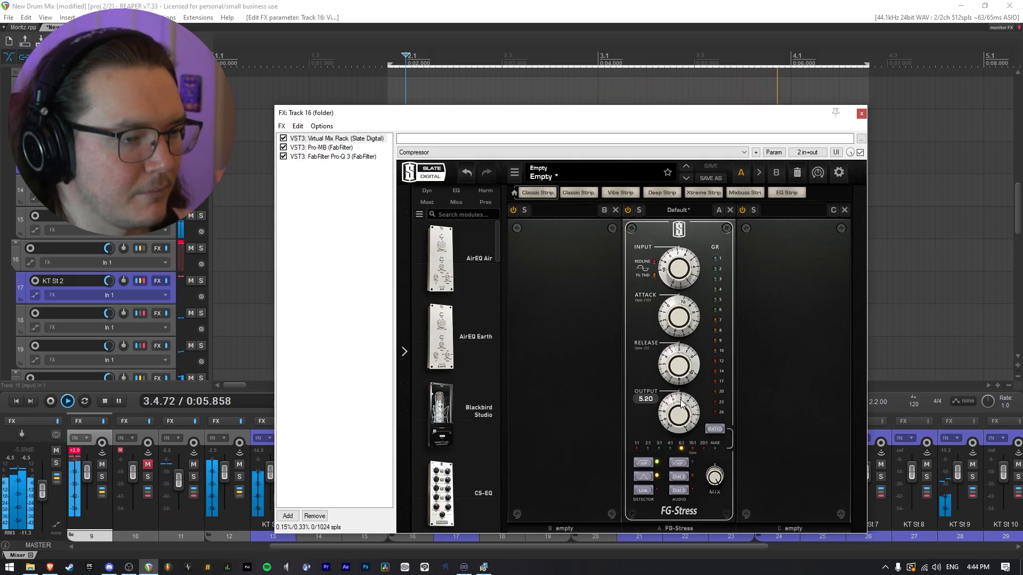
{"action": "key", "text": "space"}
{"action": "left_click", "coordinate": [862, 113]}
- Solo folder track 20, which holds KT St 3, KT St 4 and KT St 5
{"action": "scroll", "coordinate": [170, 251], "scroll_direction": "down", "scroll_amount": 3}
{"action": "left_click", "coordinate": [201, 220]}
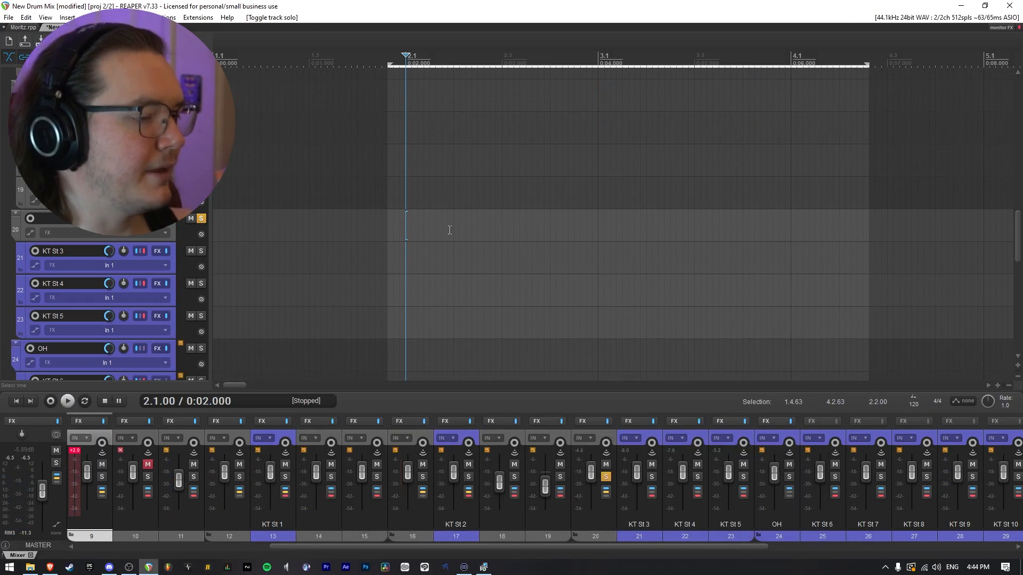
- Set the time selection from 3.3.75 to 4.1.63 and open the effects chain of KT St 3
{"action": "scroll", "coordinate": [450, 230], "scroll_direction": "up", "scroll_amount": 10}
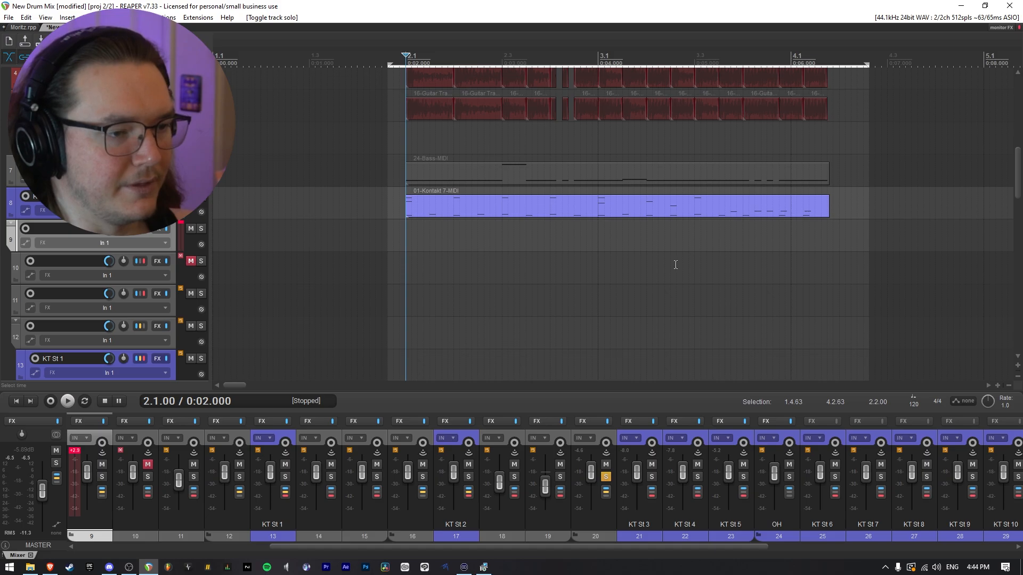
{"action": "left_click_drag", "start_coordinate": [731, 246], "coordinate": [821, 234]}
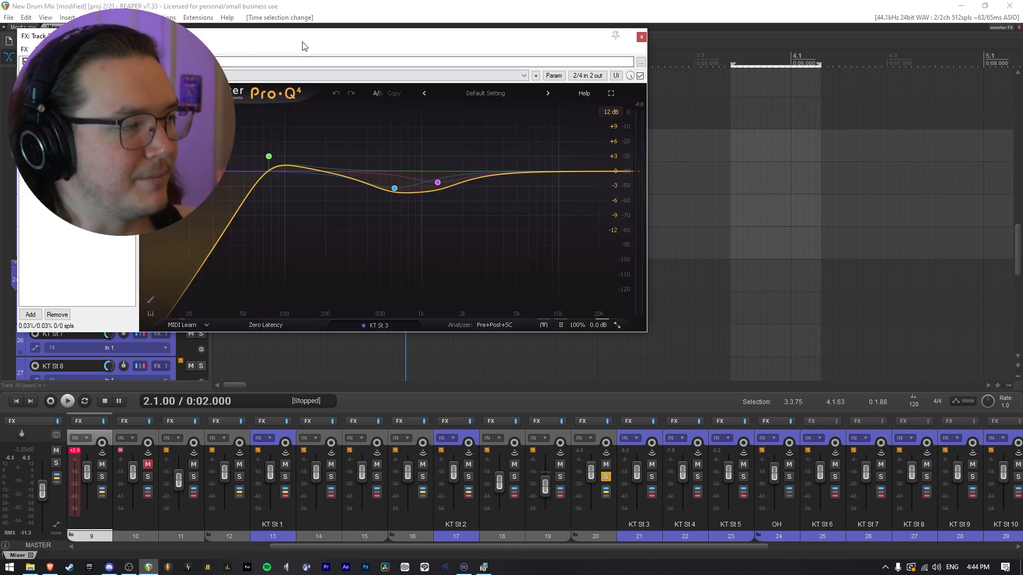
{"action": "left_click_drag", "start_coordinate": [302, 44], "coordinate": [516, 116]}
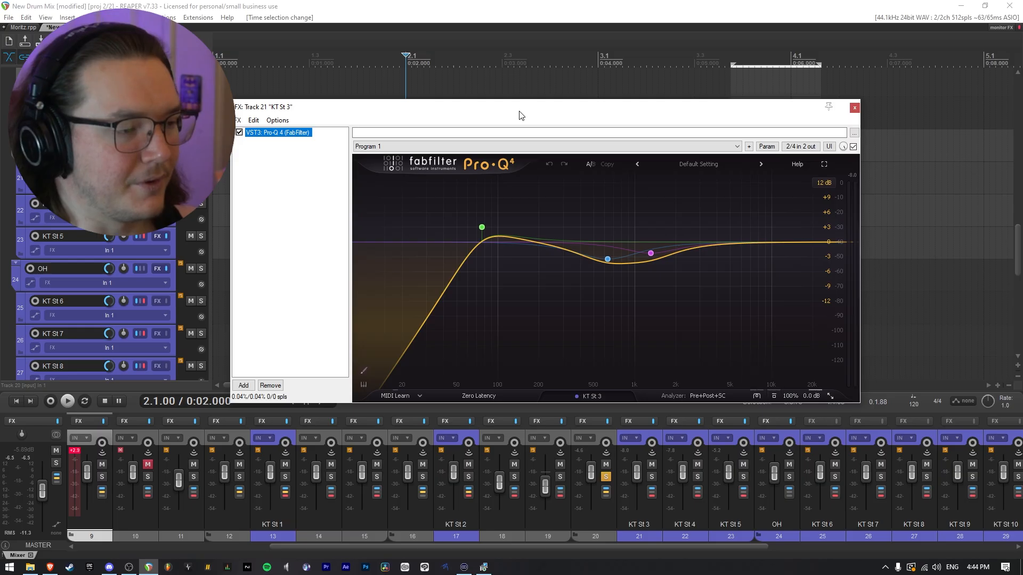
- Examine the low-cut band in KT St 3's Pro-Q 4 and play the folder from the start of the time selection
{"action": "mouse_move", "coordinate": [482, 232]}
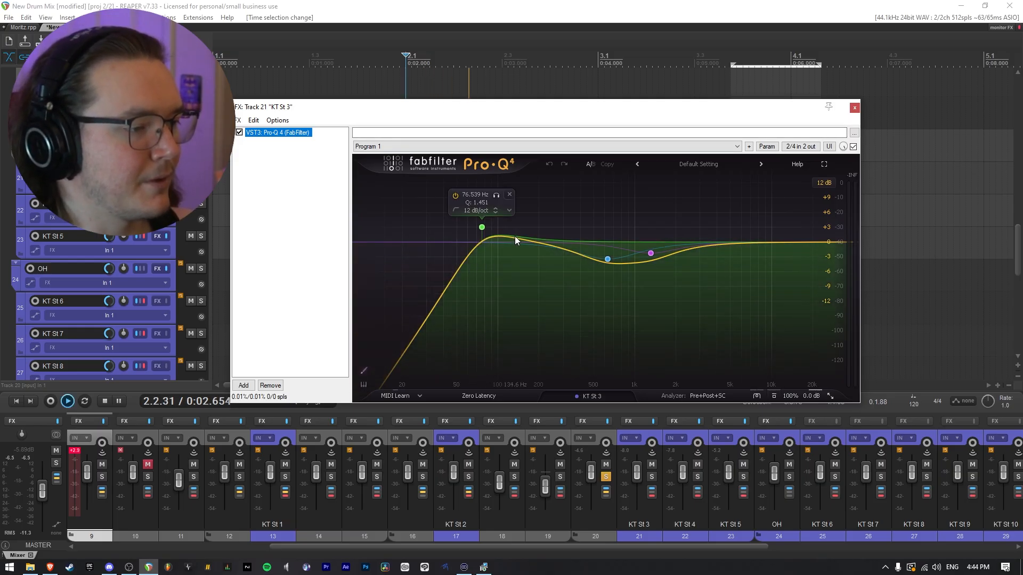
{"action": "key", "text": "space"}
{"action": "left_click", "coordinate": [729, 87]}
{"action": "key", "text": "space"}
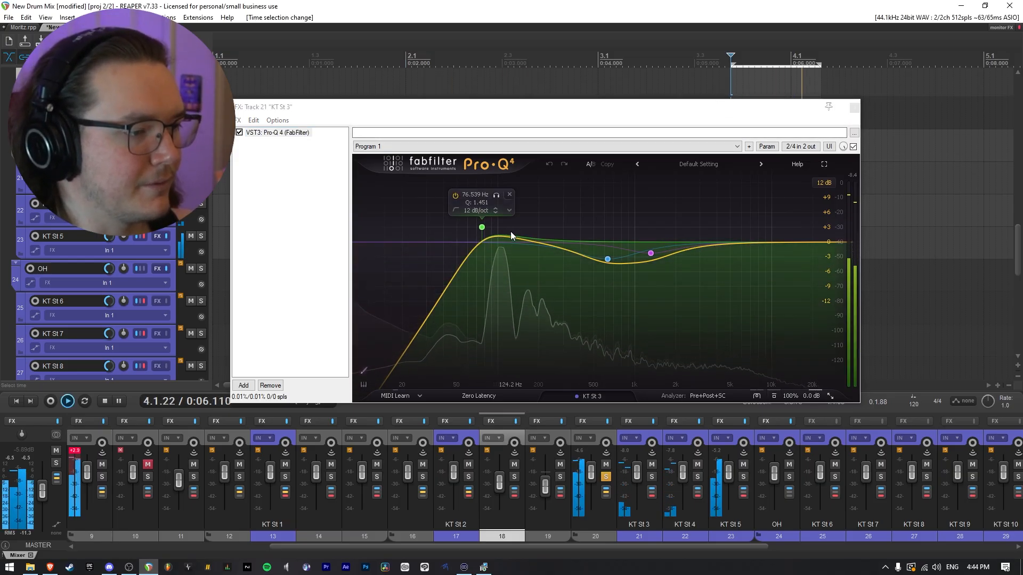
{"action": "key", "text": "space"}
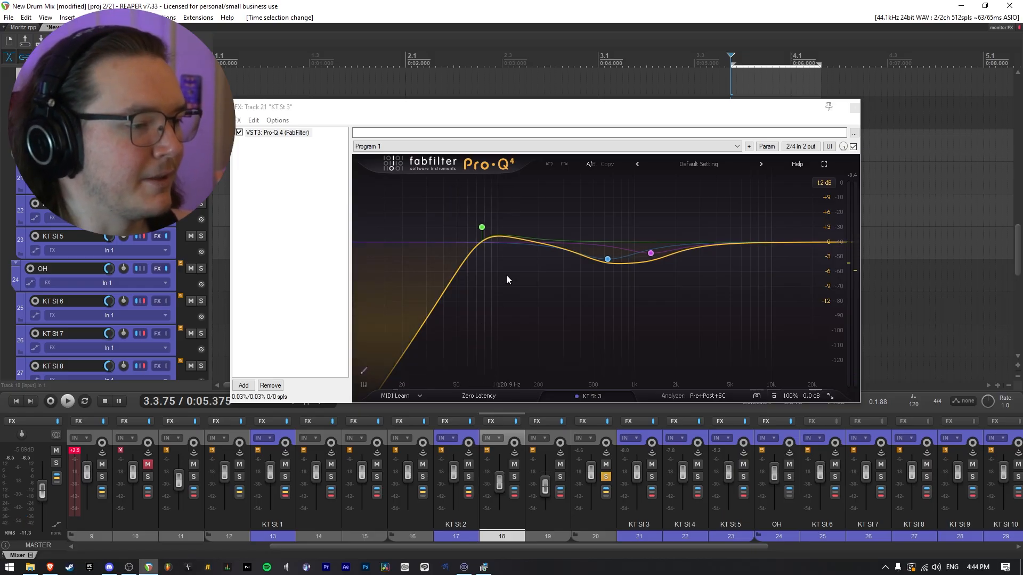
- Turn on loop playback, solo KT St 3, and audition its 635.05 Hz and 1312.8 Hz Pro-Q 4 bands in isolation
{"action": "left_click", "coordinate": [85, 401]}
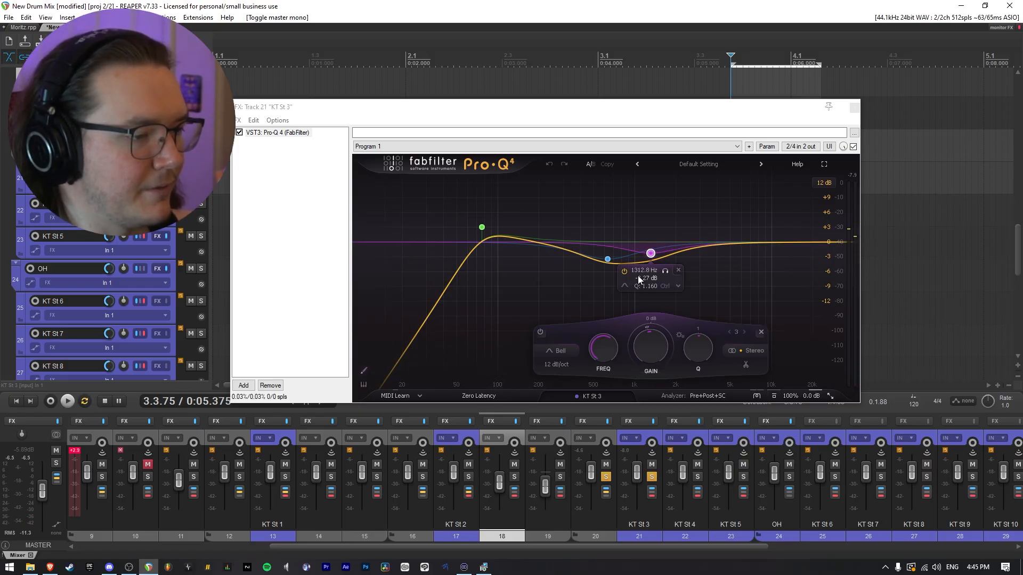
{"action": "key", "text": "space"}
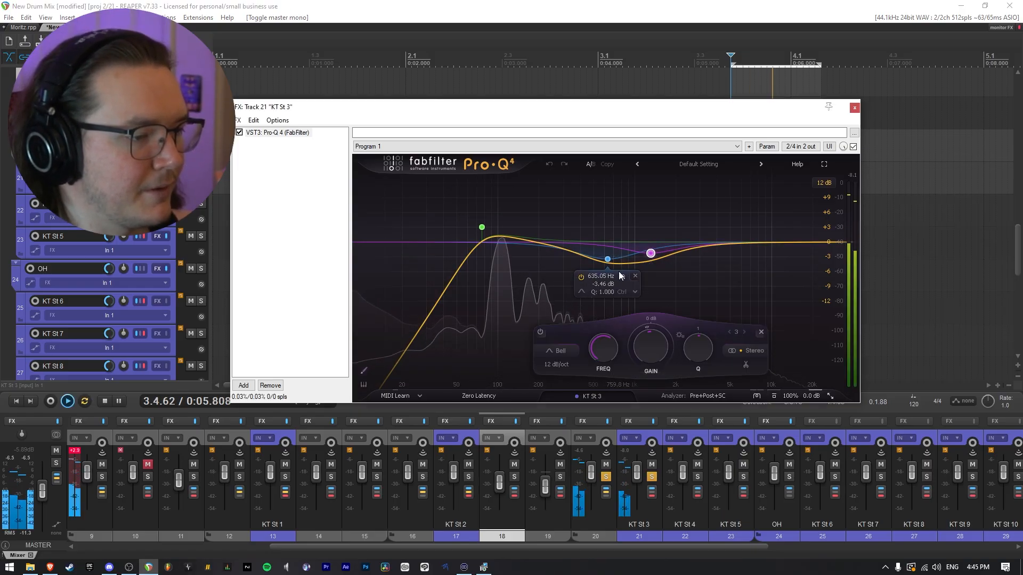
{"action": "left_click", "coordinate": [622, 276]}
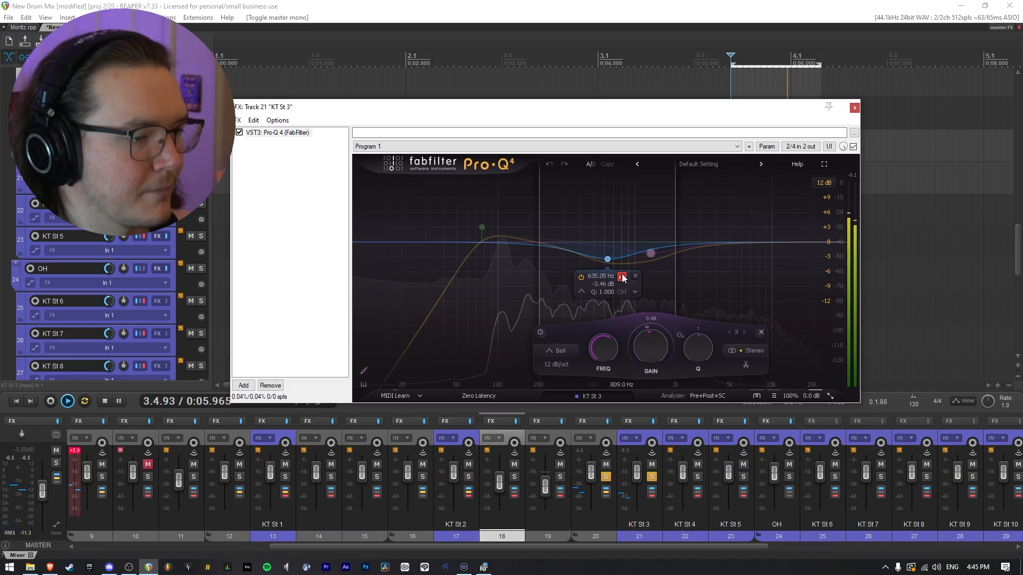
{"action": "left_click", "coordinate": [665, 271]}
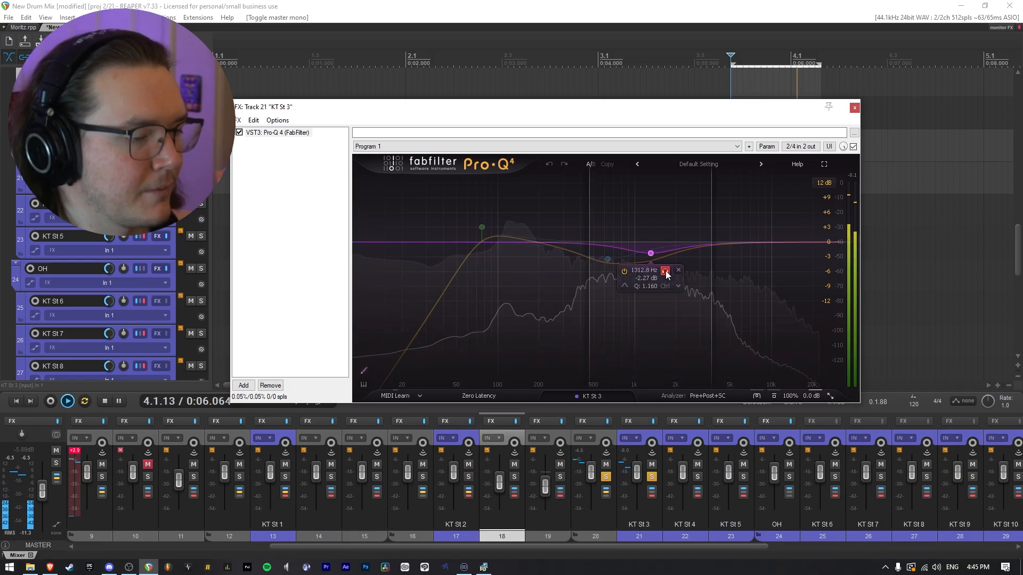
{"action": "key", "text": "space"}
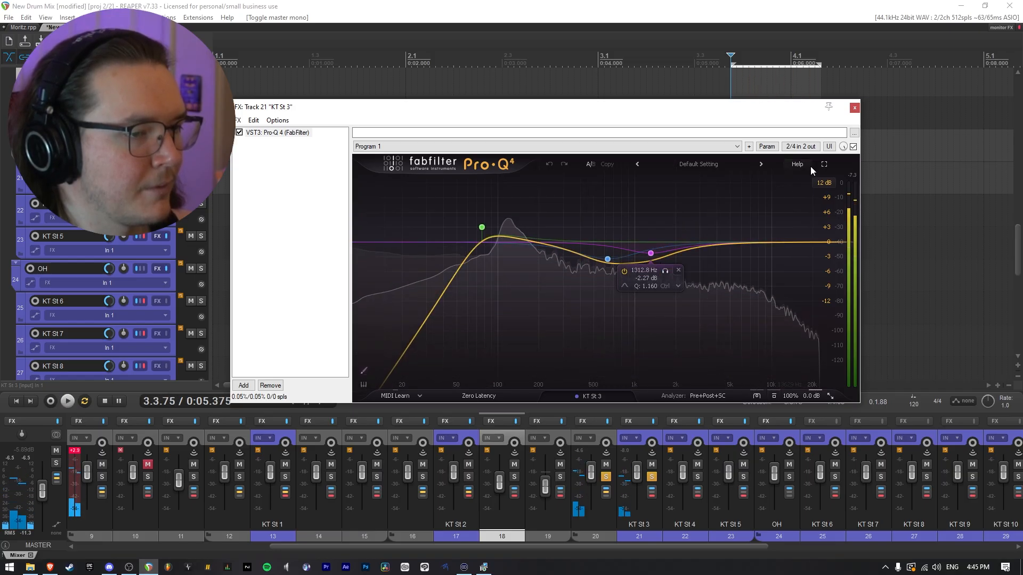
- Compare KT St 3's playback with Pro-Q 4 bypassed and enabled, and close its effects chain
{"action": "left_click", "coordinate": [853, 146]}
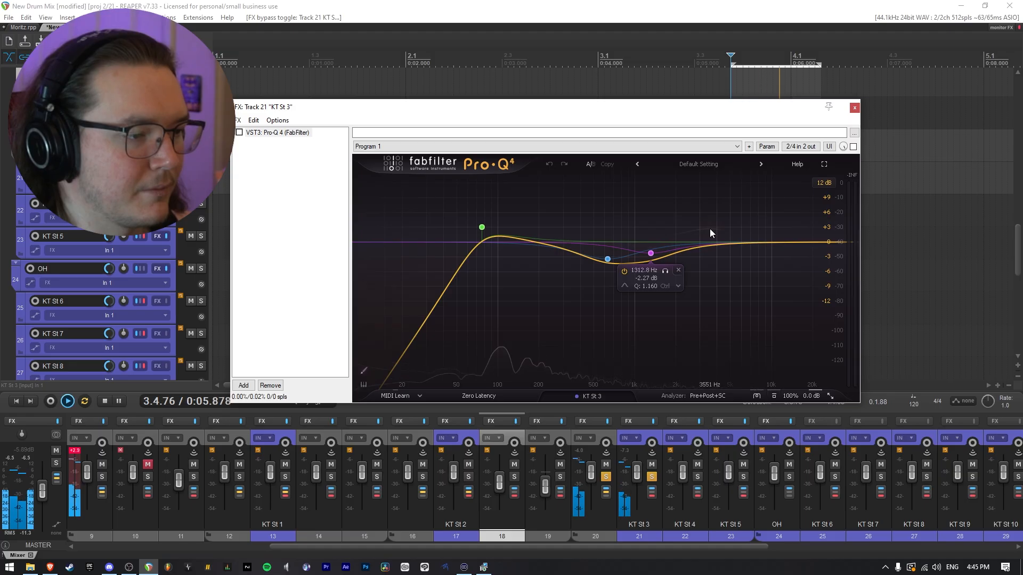
{"action": "key", "text": "space"}
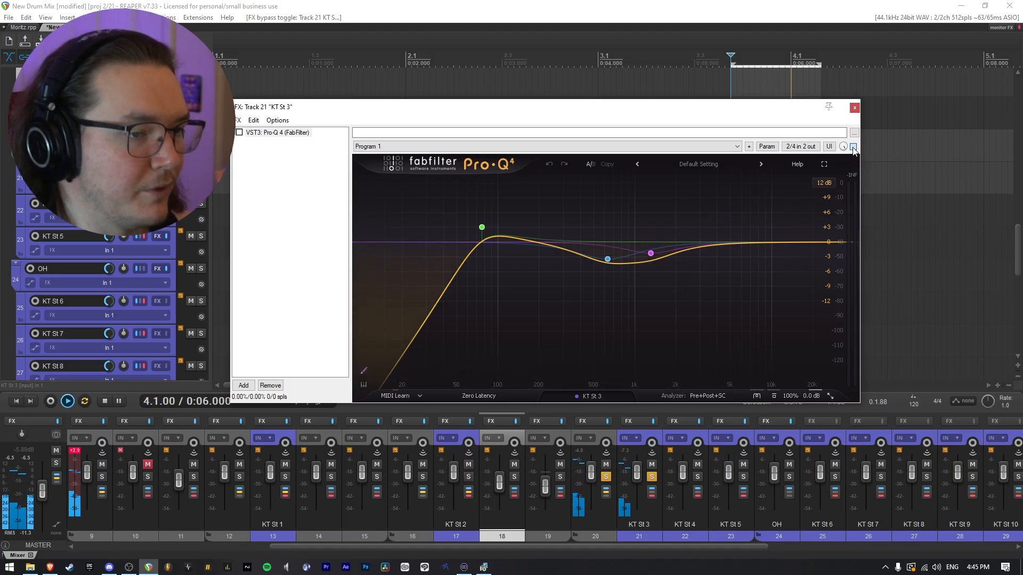
{"action": "left_click", "coordinate": [853, 147]}
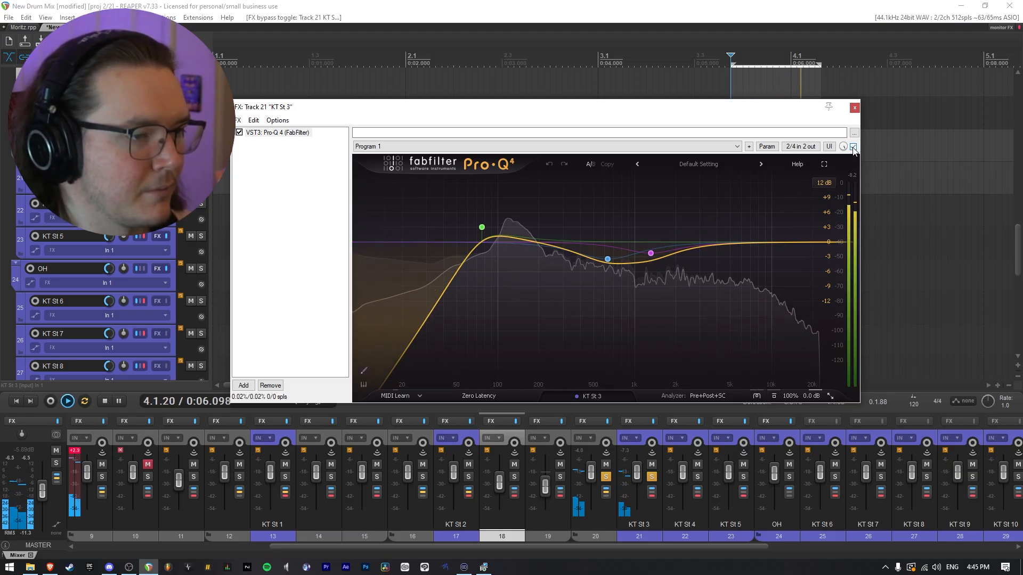
{"action": "key", "text": "space"}
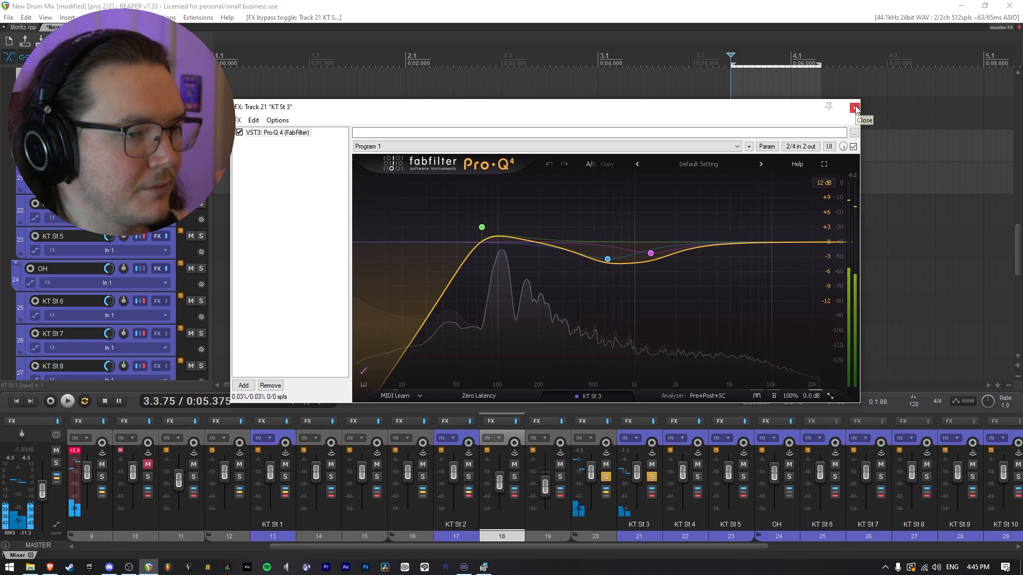
{"action": "left_click", "coordinate": [854, 108]}
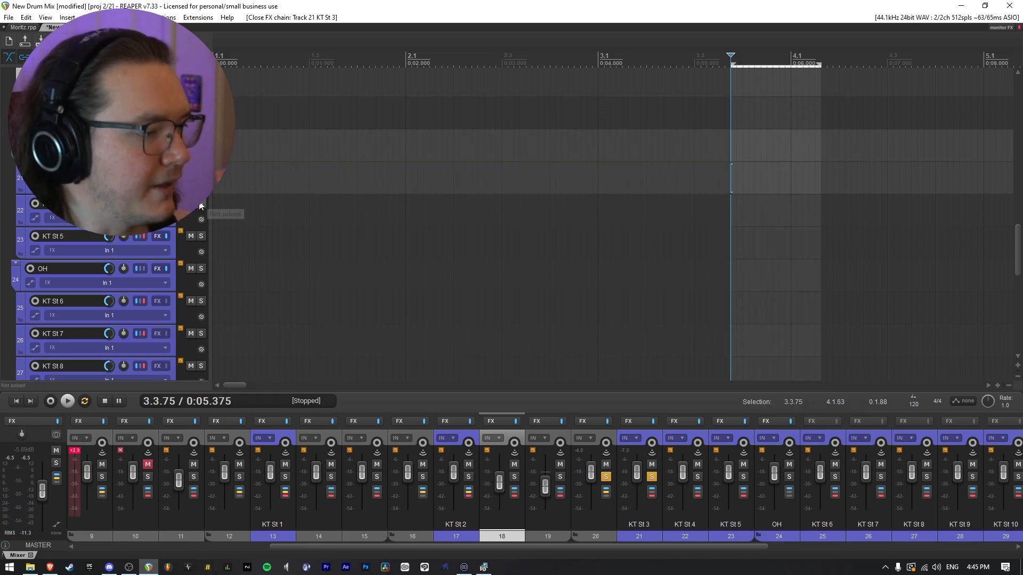
- Solo only KT St 4 within folder track 20 and open its Pro-Q 4
{"action": "left_click_drag", "start_coordinate": [200, 208], "coordinate": [201, 236]}
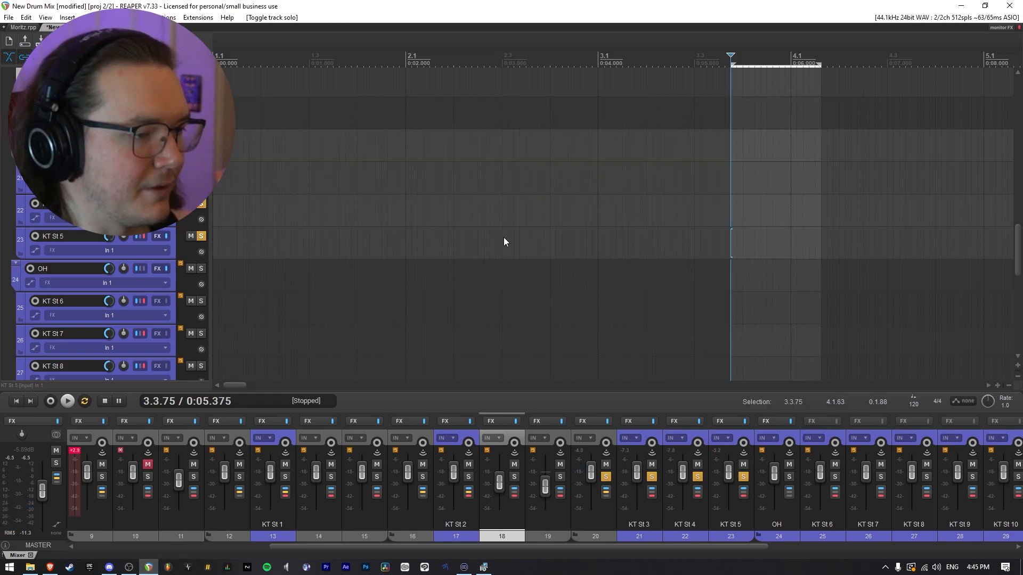
{"action": "left_click_drag", "start_coordinate": [429, 40], "coordinate": [671, 173]}
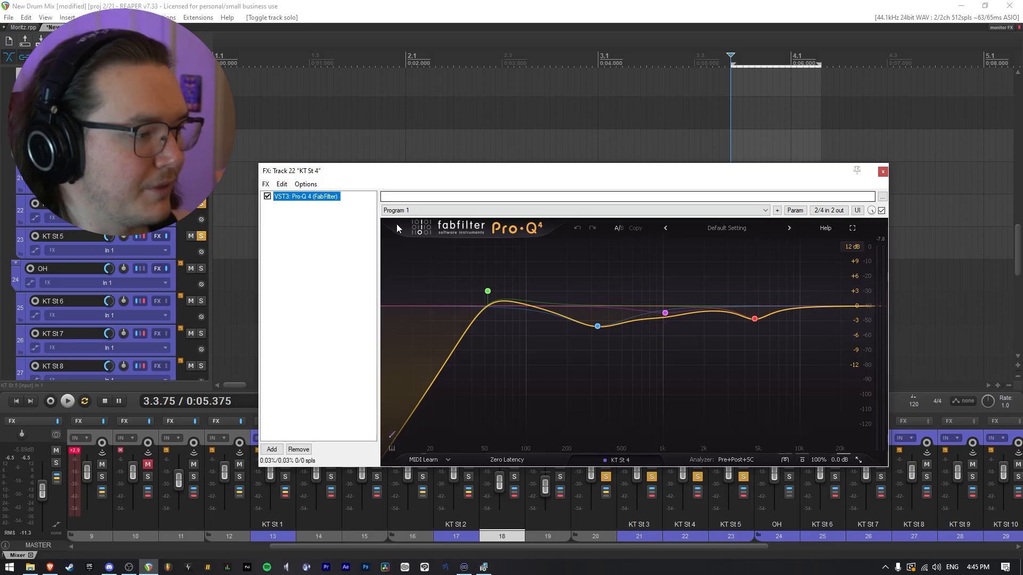
{"action": "left_click", "coordinate": [191, 236]}
{"action": "left_click", "coordinate": [201, 236]}
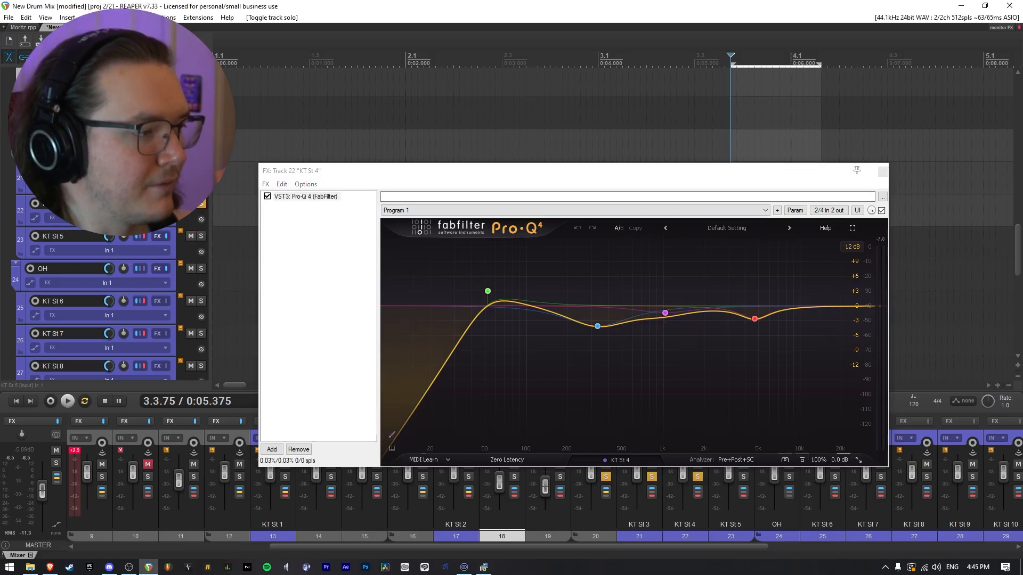
{"action": "left_click", "coordinate": [200, 171]}
{"action": "left_click_drag", "start_coordinate": [513, 173], "coordinate": [473, 152]}
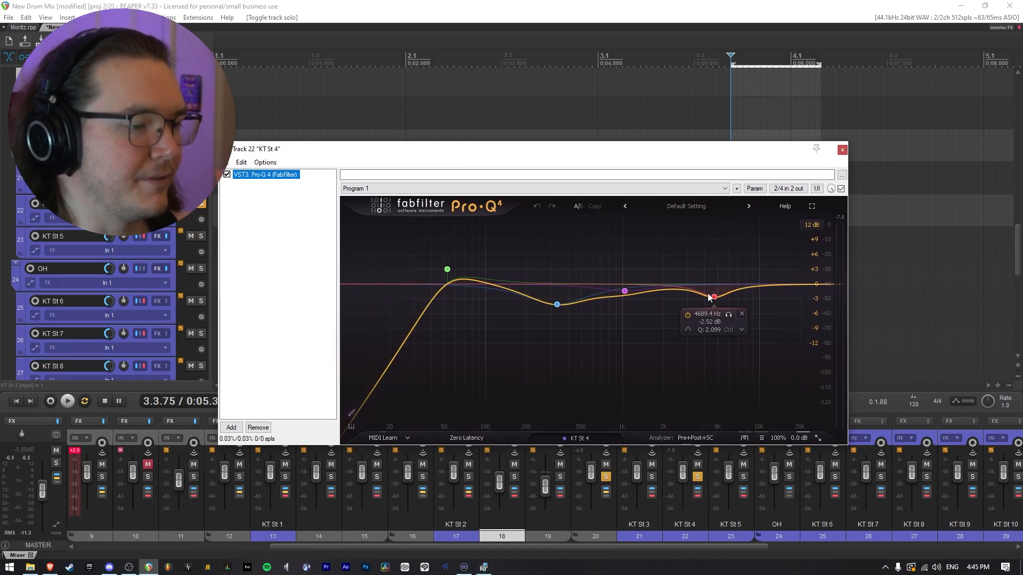
- Audition KT St 4's 4609.4 Hz Pro-Q 4 band in isolation during looped playback
{"action": "left_click", "coordinate": [728, 314]}
{"action": "key", "text": "space"}
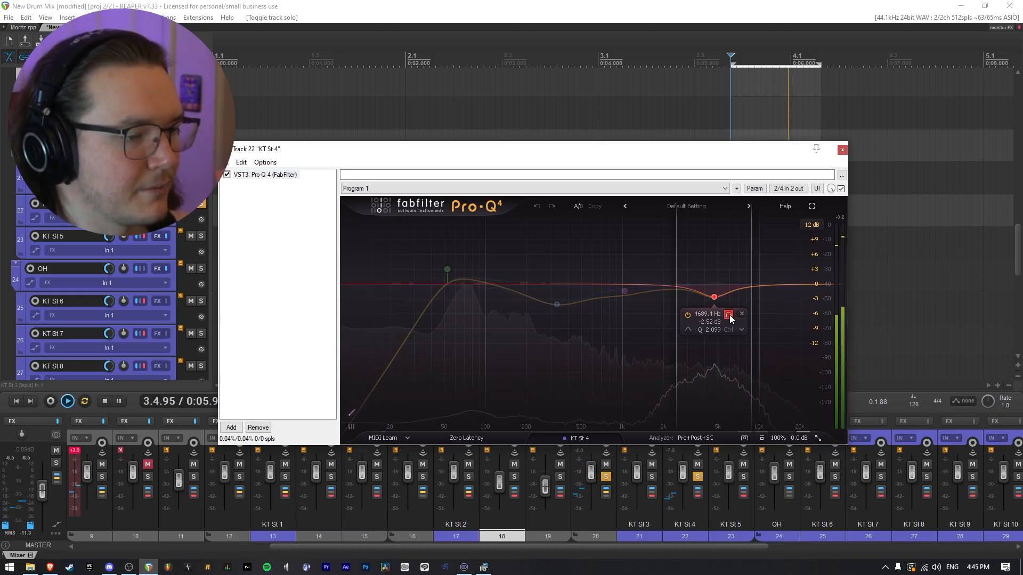
{"action": "left_click", "coordinate": [730, 315]}
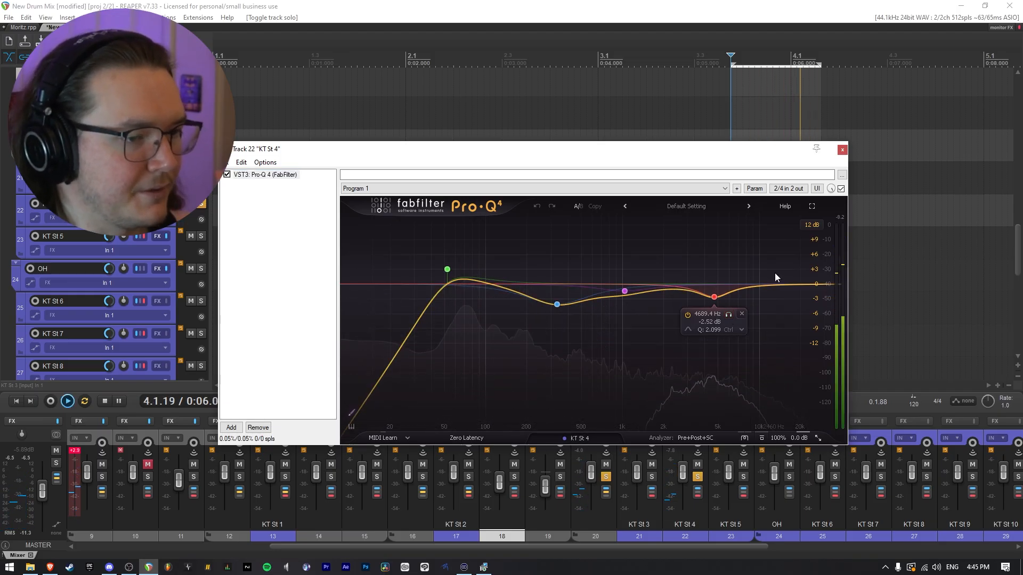
- Compare KT St 4's playback with Pro-Q 4 bypassed and enabled, and close its effects chain
{"action": "left_click", "coordinate": [842, 189]}
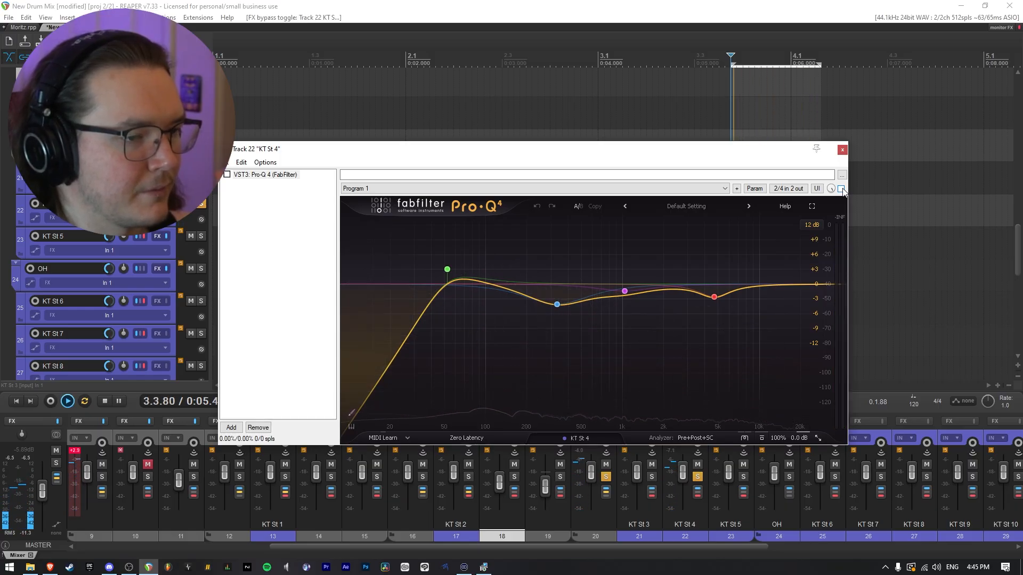
{"action": "left_click", "coordinate": [841, 189]}
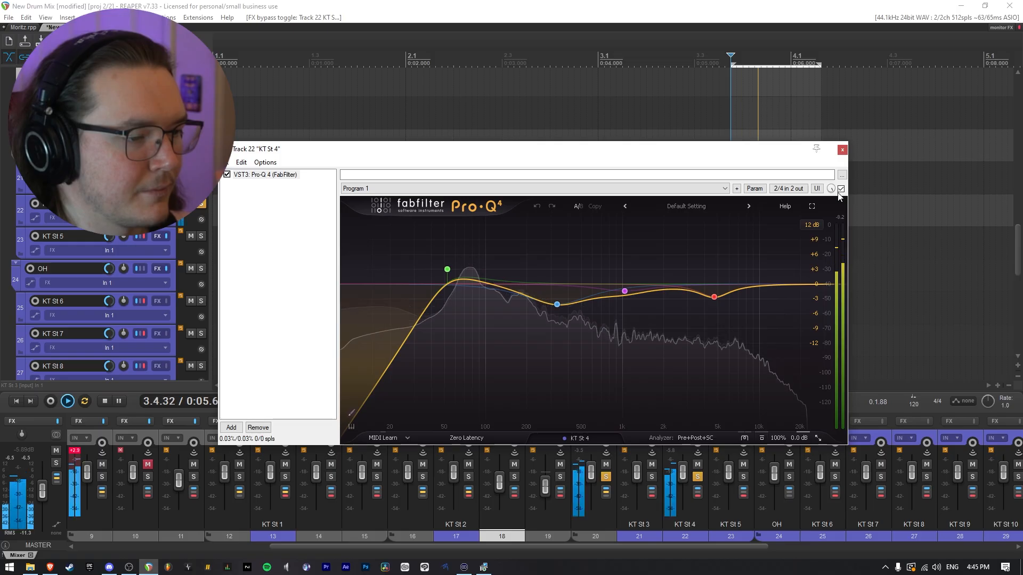
{"action": "left_click", "coordinate": [844, 153]}
- Unsolo KT St 4 and review the Pro-Q 4 curve on KT St 5
{"action": "left_click", "coordinate": [201, 204]}
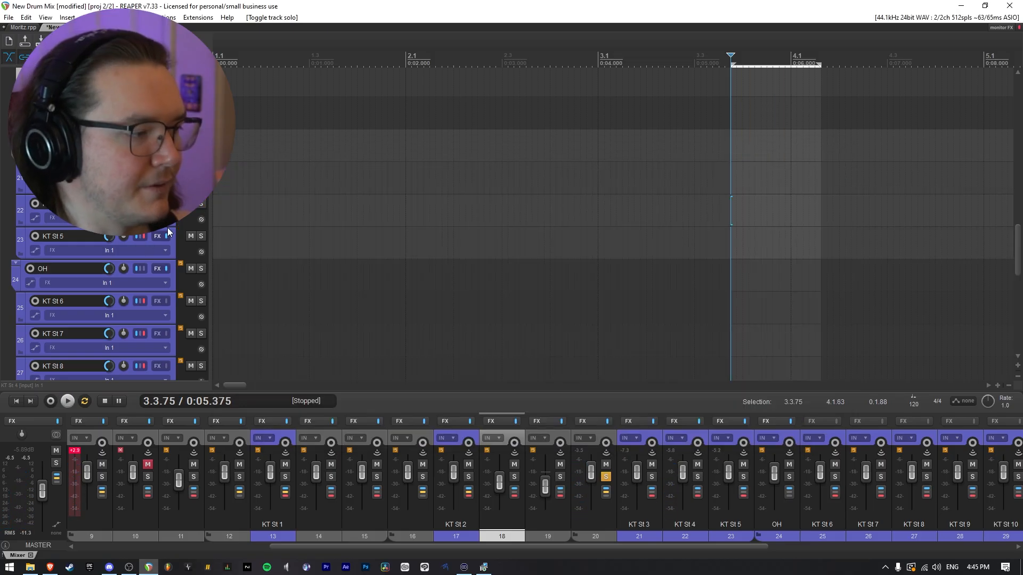
{"action": "left_click", "coordinate": [158, 237]}
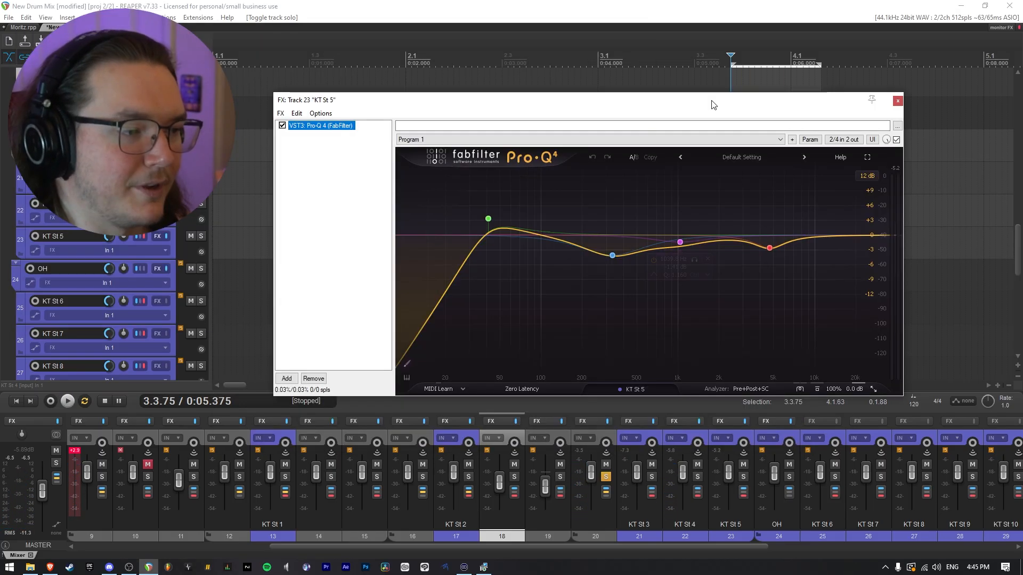
{"action": "mouse_move", "coordinate": [477, 241]}
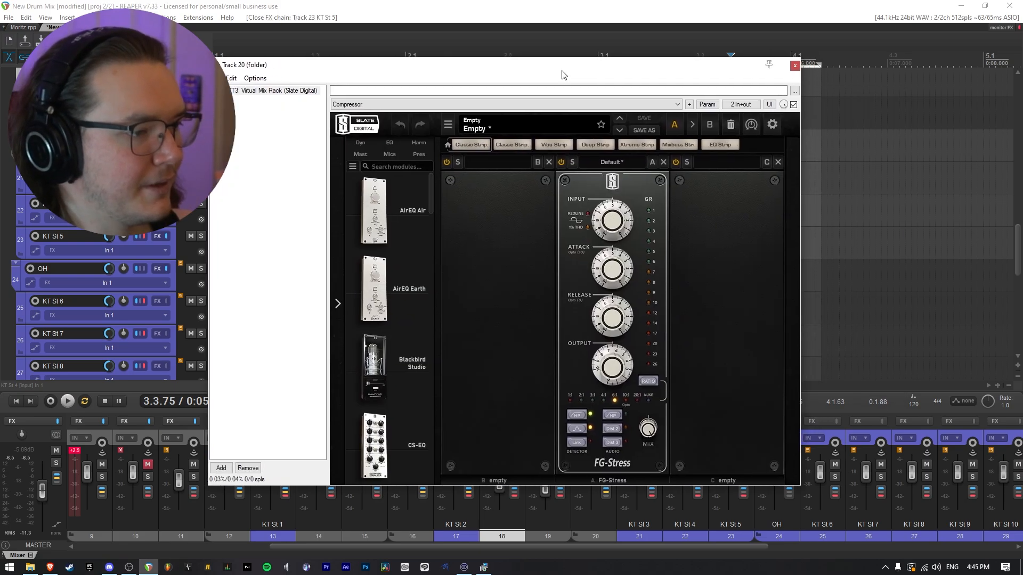
- Review the FG-Stress input, attack and release settings on folder track 20 during playback, and close its effects chain
{"action": "left_click_drag", "start_coordinate": [562, 72], "coordinate": [554, 62]}
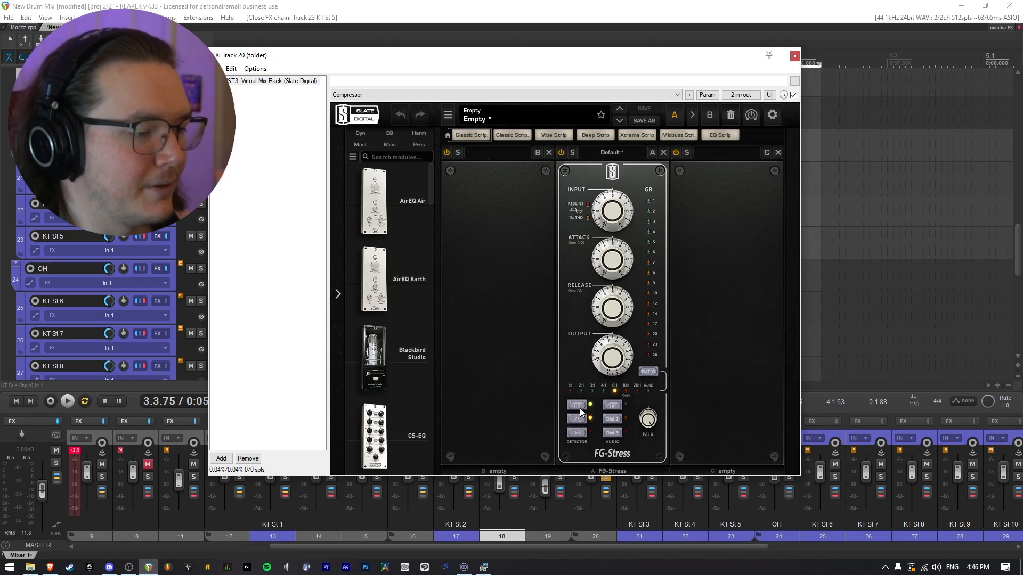
{"action": "mouse_move", "coordinate": [617, 208]}
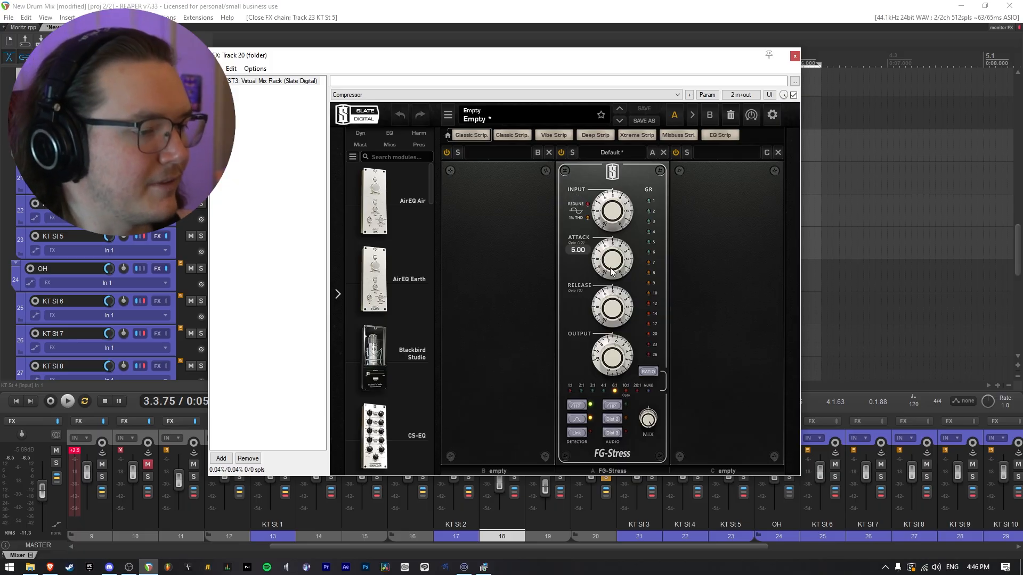
{"action": "mouse_move", "coordinate": [616, 314]}
{"action": "key", "text": "space"}
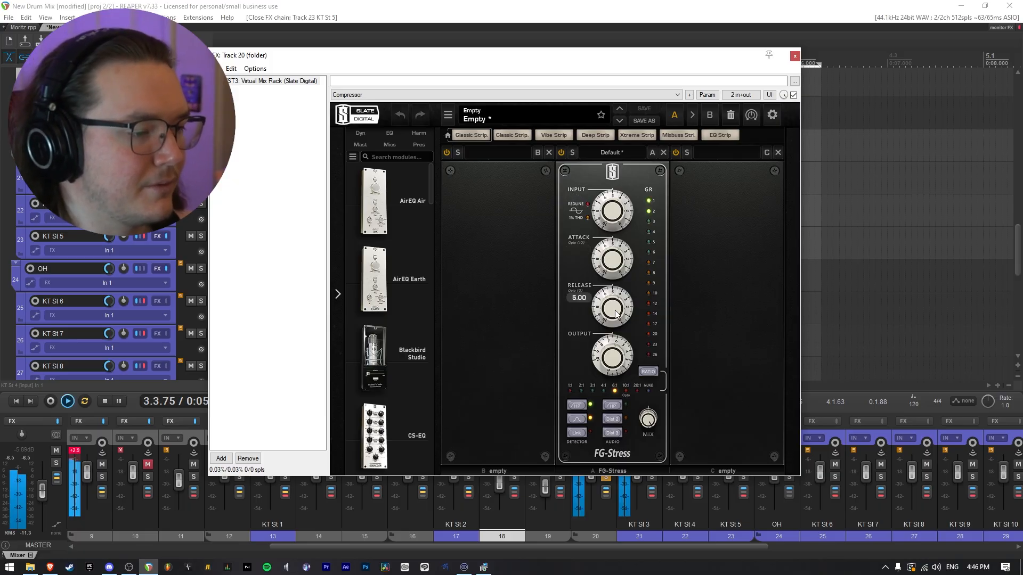
{"action": "left_click", "coordinate": [795, 56]}
{"action": "key", "text": "space"}
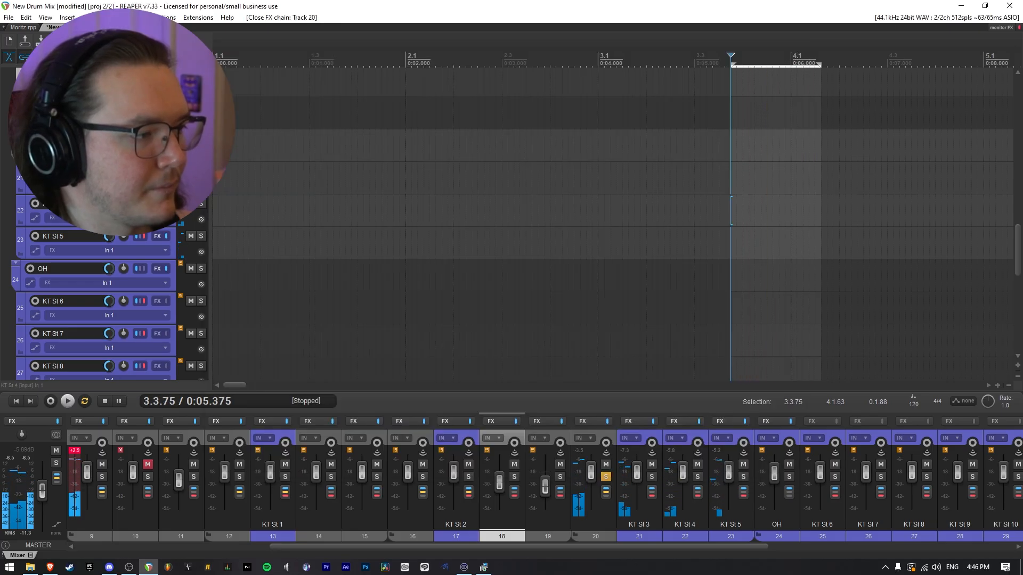
- Set the time selection from 2.1.00 to 4.2.00 across the recorded items and go to the OH folder track
{"action": "left_click_drag", "start_coordinate": [313, 266], "coordinate": [529, 269]}
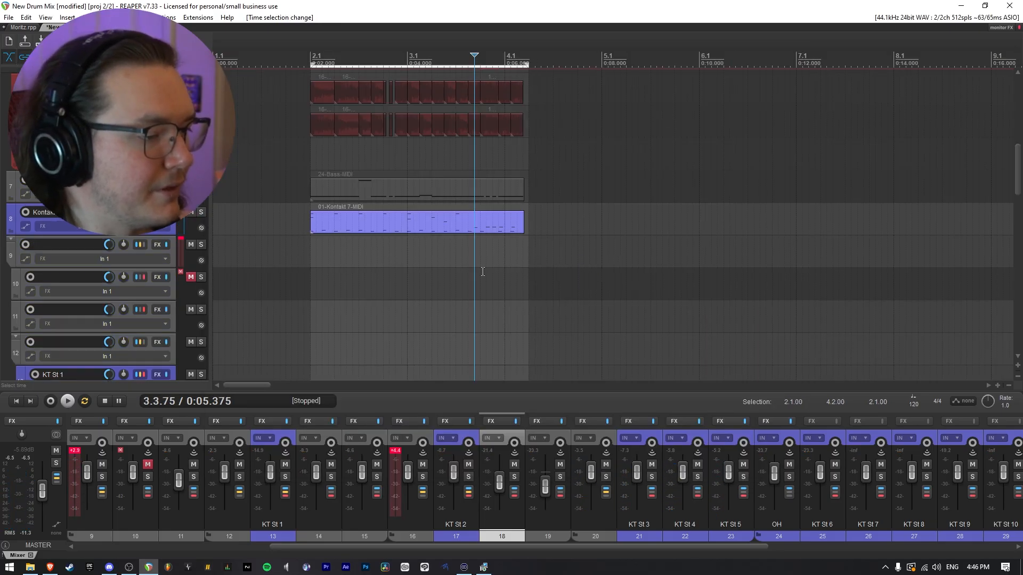
{"action": "scroll", "coordinate": [174, 286], "scroll_direction": "down", "scroll_amount": 5}
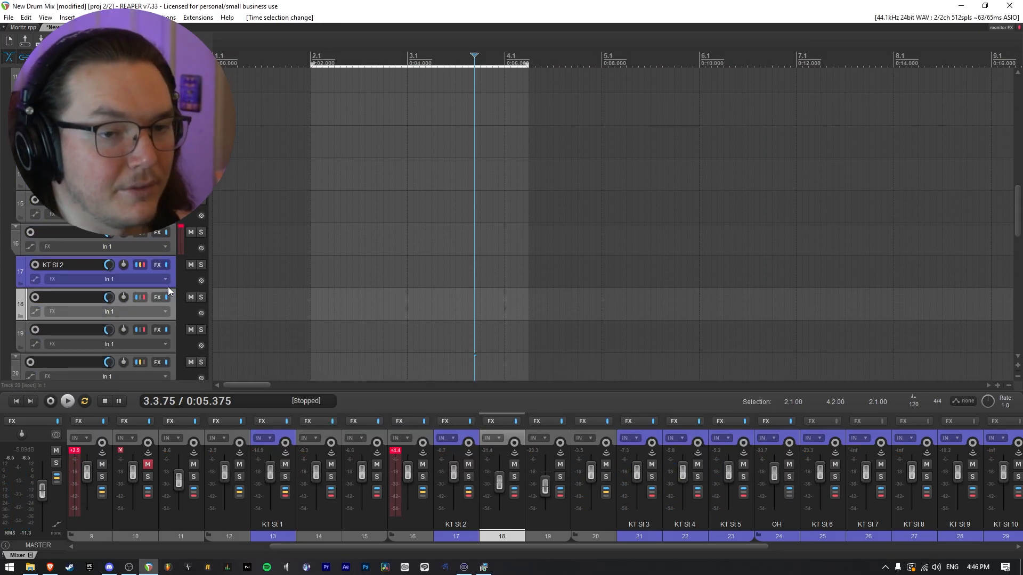
{"action": "scroll", "coordinate": [169, 290], "scroll_direction": "down", "scroll_amount": 4}
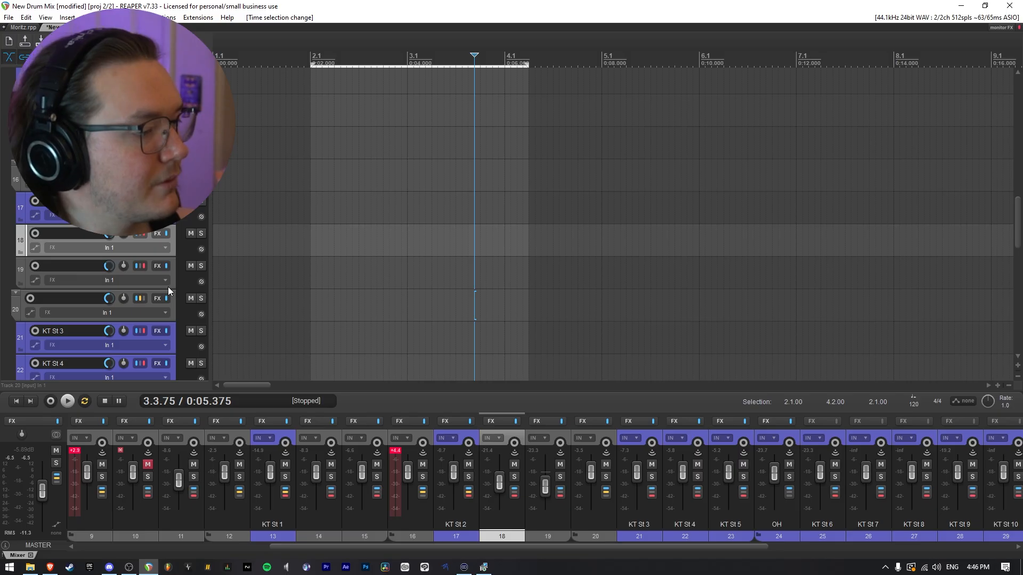
{"action": "scroll", "coordinate": [168, 287], "scroll_direction": "down", "scroll_amount": 2}
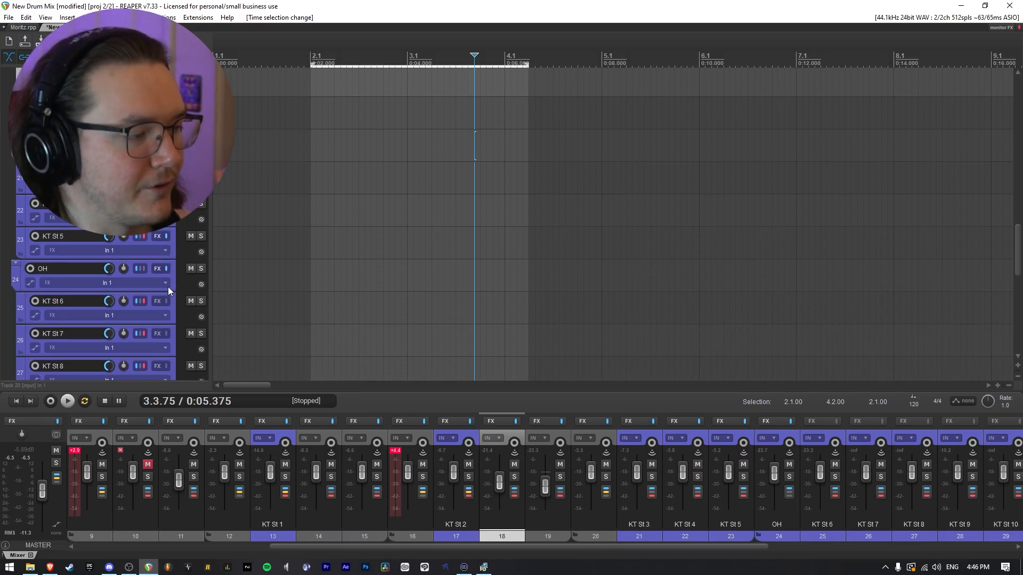
- Solo the OH folder track, move the edit cursor to 2.1.25, and open OH's effects chain
{"action": "scroll", "coordinate": [167, 288], "scroll_direction": "down", "scroll_amount": 1}
{"action": "left_click", "coordinate": [201, 237]}
{"action": "left_click", "coordinate": [315, 266]}
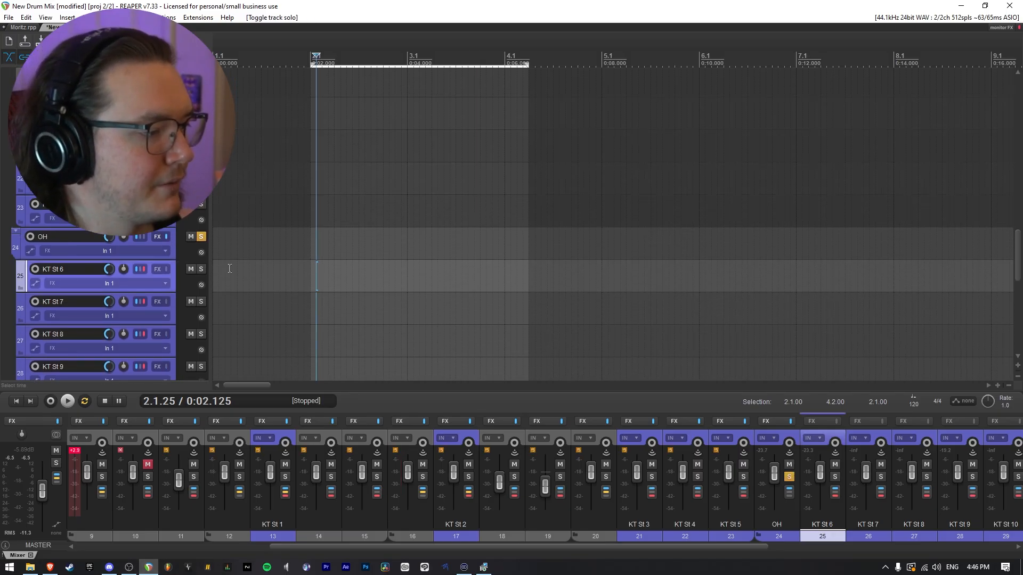
{"action": "scroll", "coordinate": [159, 336], "scroll_direction": "down", "scroll_amount": 2}
{"action": "scroll", "coordinate": [160, 328], "scroll_direction": "down", "scroll_amount": 2}
{"action": "scroll", "coordinate": [165, 312], "scroll_direction": "up", "scroll_amount": 2}
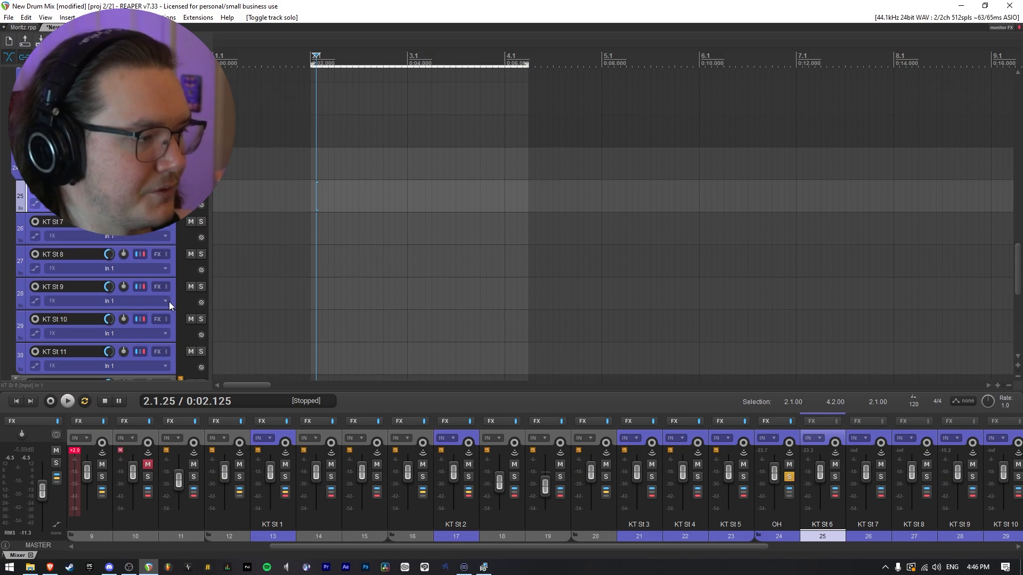
{"action": "left_click", "coordinate": [158, 172]}
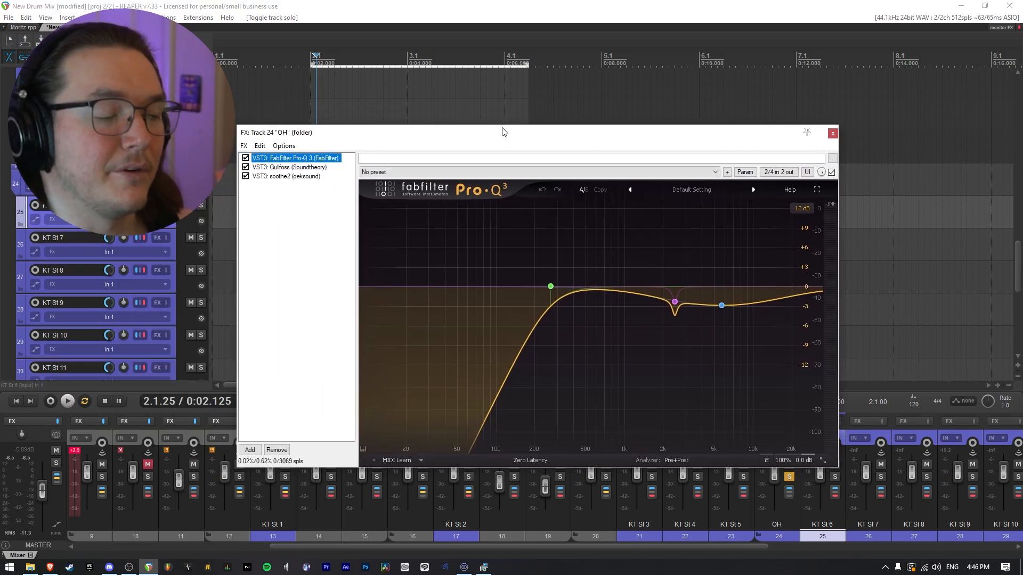
- Audition the 266.48 Hz low-cut band of OH's Pro-Q 3 in isolation during playback
{"action": "mouse_move", "coordinate": [543, 288]}
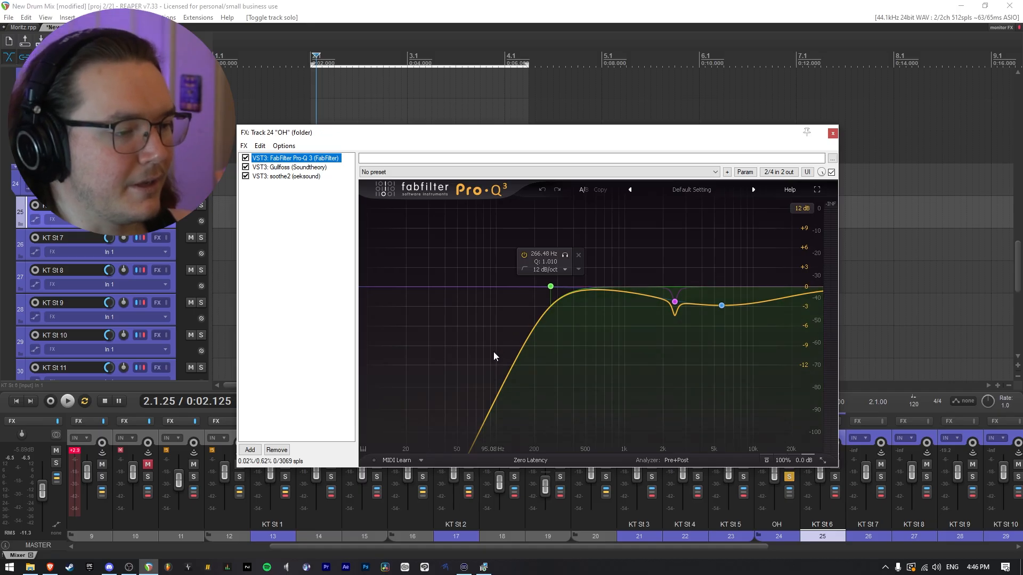
{"action": "key", "text": "space"}
{"action": "left_click", "coordinate": [565, 255]}
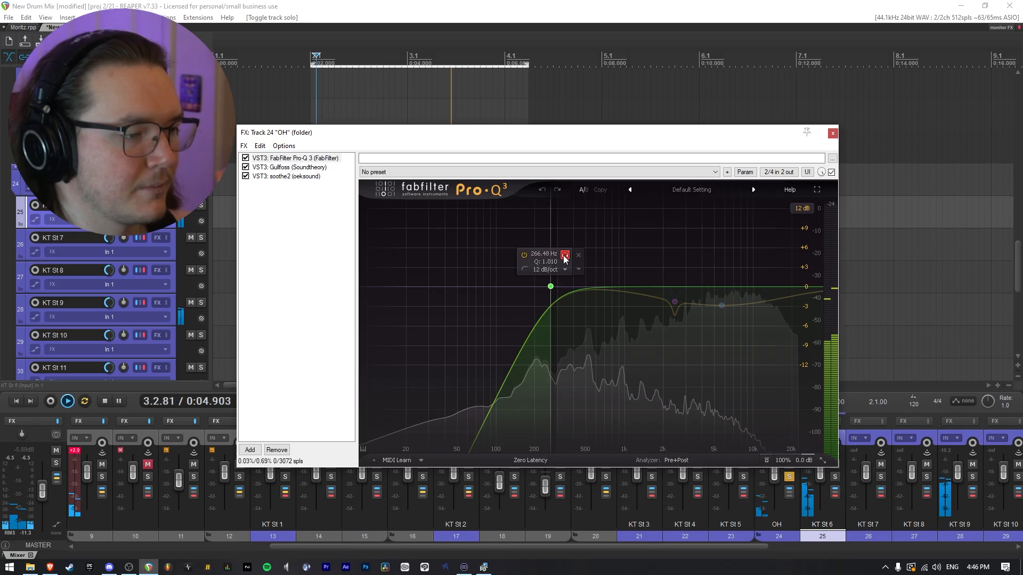
{"action": "left_click", "coordinate": [564, 256]}
{"action": "key", "text": "space"}
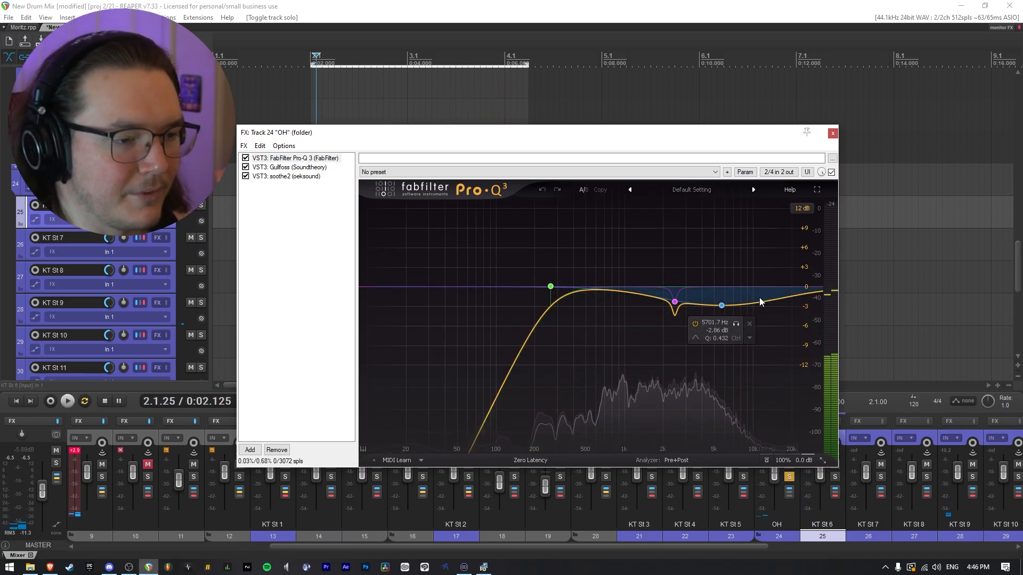
- Audition the wide 5701.7 Hz cut and the narrow 2462.1 Hz cut in OH's Pro-Q 3 during playback
{"action": "left_click", "coordinate": [736, 324]}
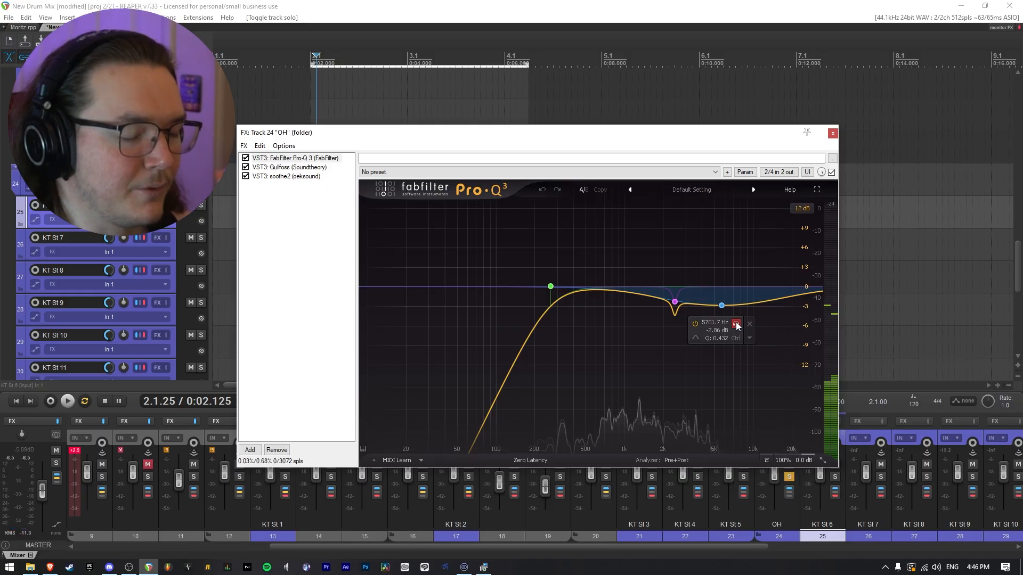
{"action": "key", "text": "space"}
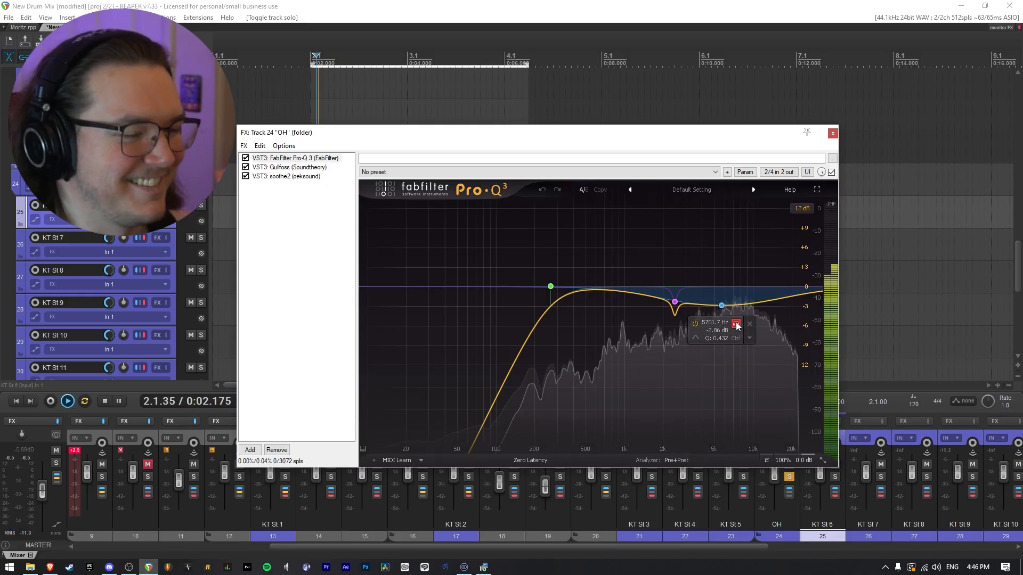
{"action": "left_click", "coordinate": [675, 302]}
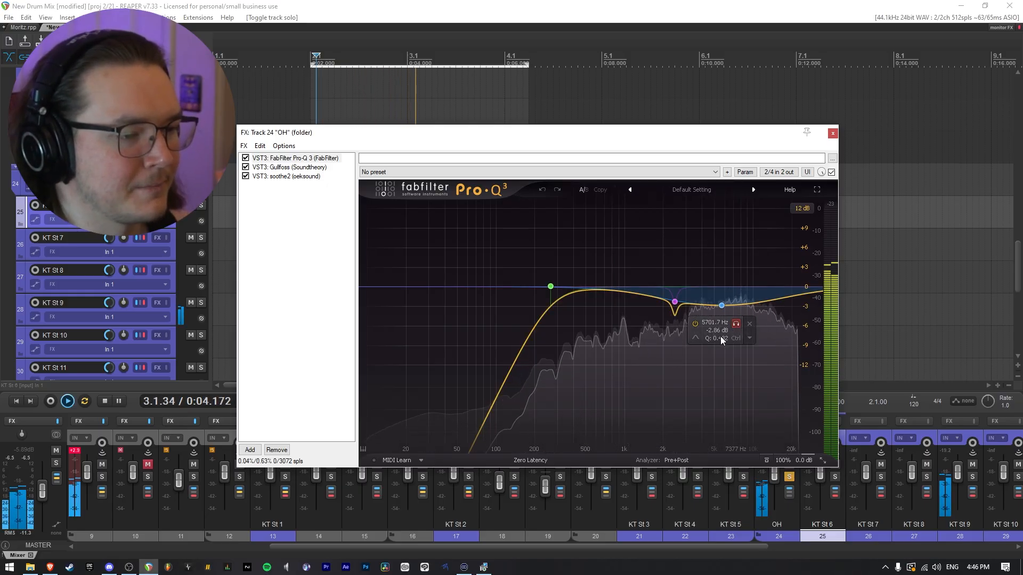
{"action": "key", "text": "space"}
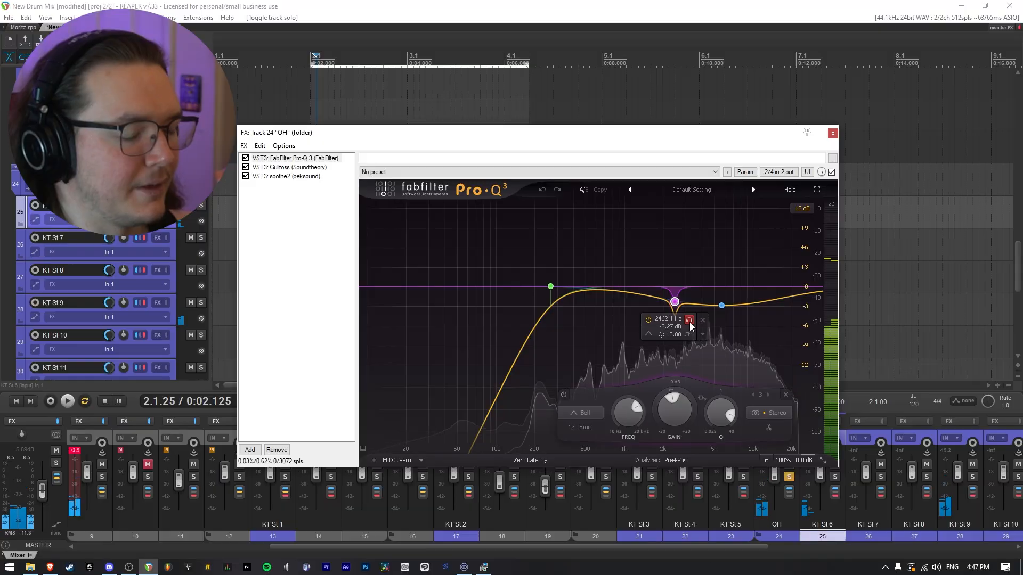
{"action": "left_click", "coordinate": [690, 320]}
{"action": "key", "text": "space"}
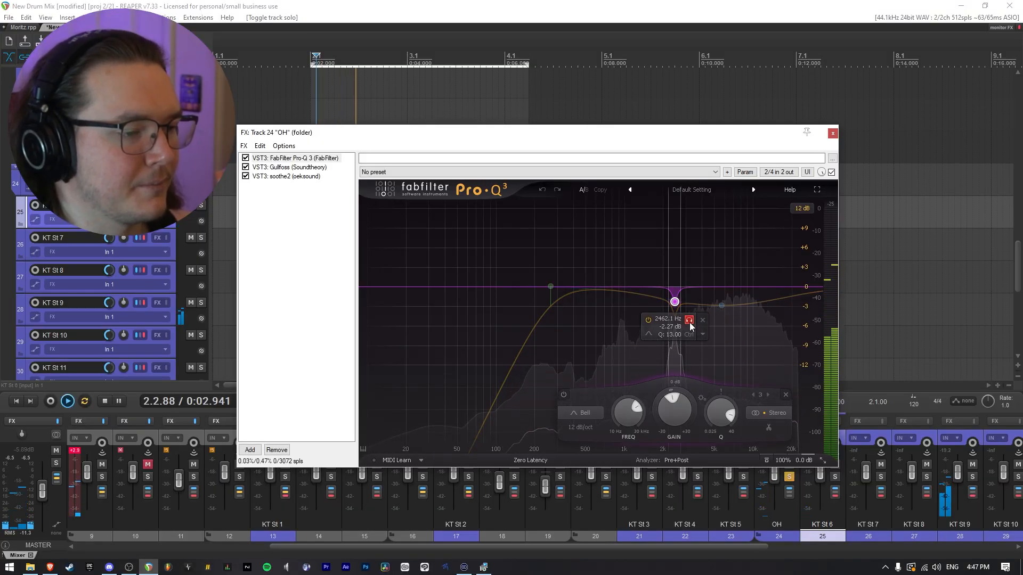
{"action": "left_click", "coordinate": [689, 321]}
{"action": "key", "text": "space"}
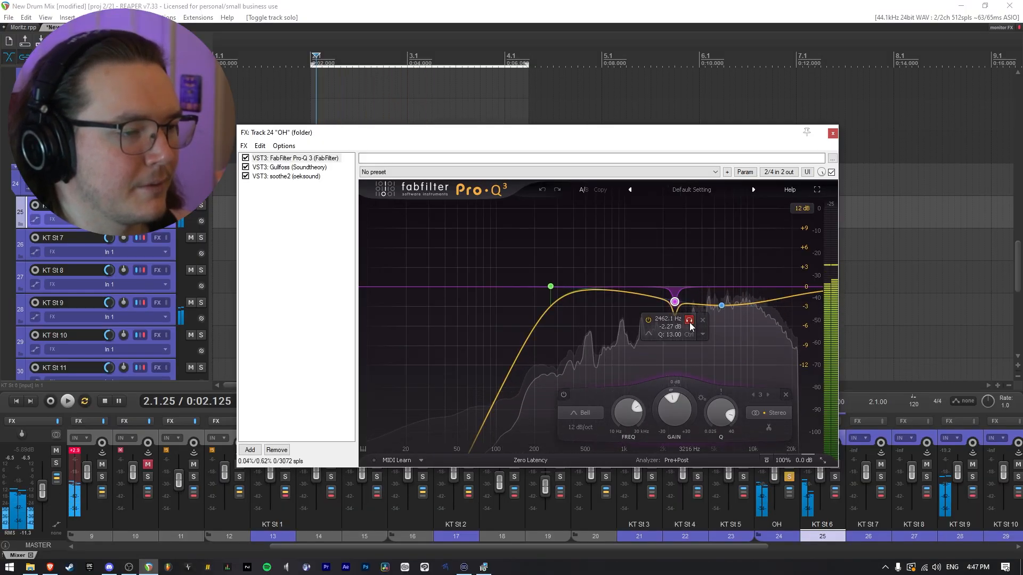
- Compare OH's playback with Pro-Q 3 bypassed and enabled
{"action": "left_click", "coordinate": [832, 172]}
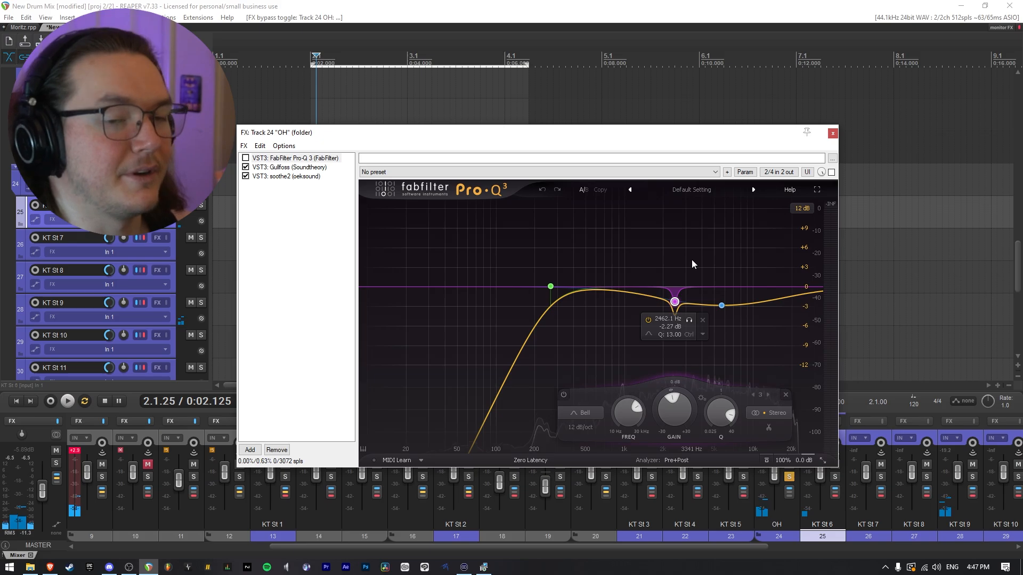
{"action": "key", "text": "space"}
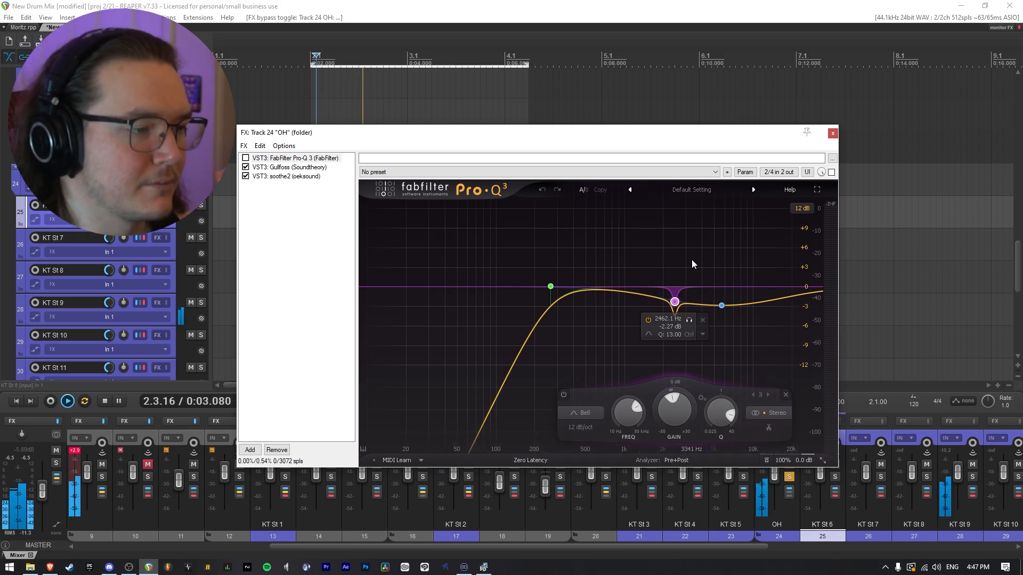
{"action": "left_click", "coordinate": [831, 172]}
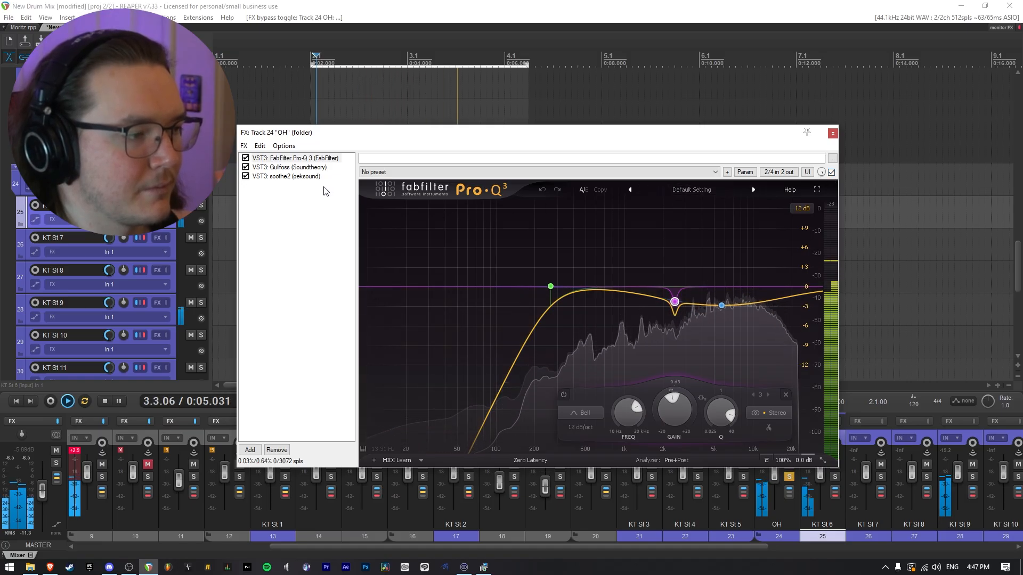
- Review Gullfoss's Tame and Brighten settings on OH and compare playback with the plug-in bypassed and enabled
{"action": "left_click", "coordinate": [306, 167]}
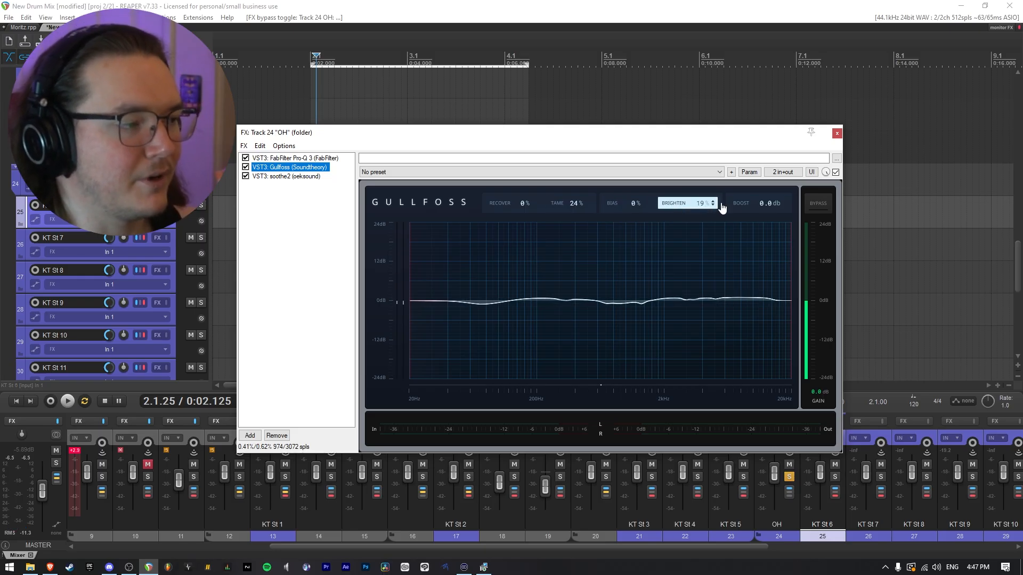
{"action": "left_click", "coordinate": [835, 172]}
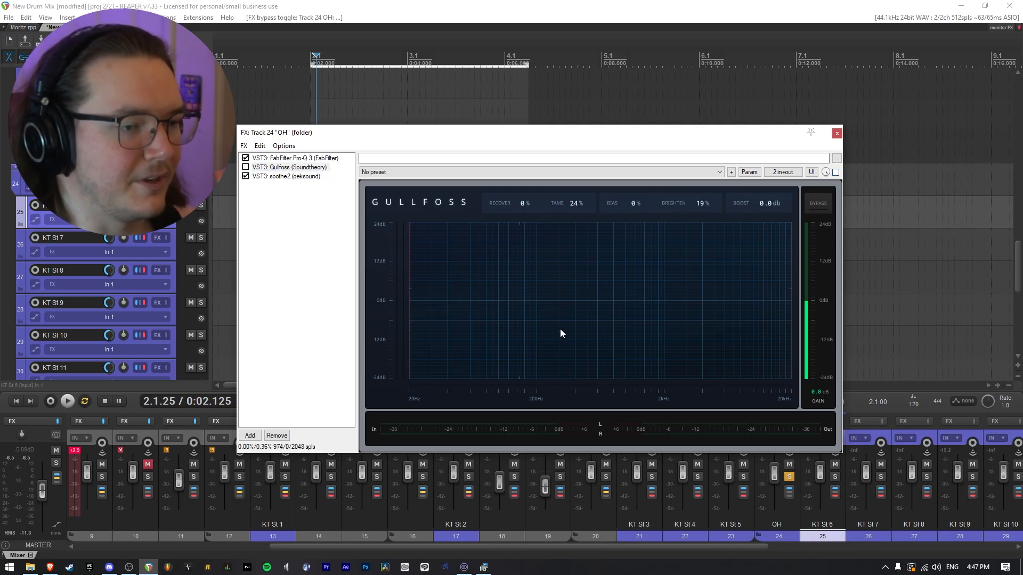
{"action": "left_click", "coordinate": [836, 173]}
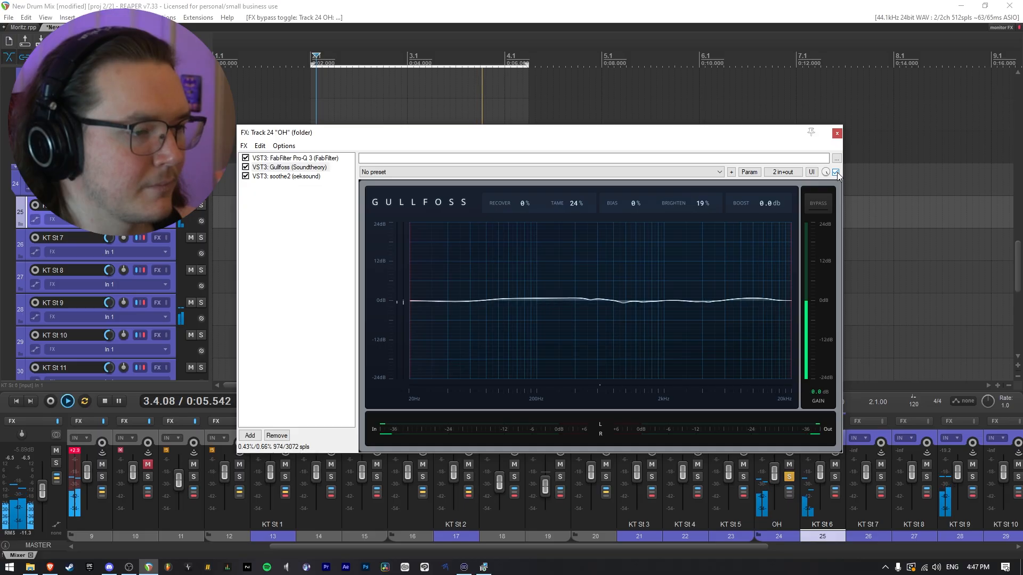
{"action": "key", "text": "space"}
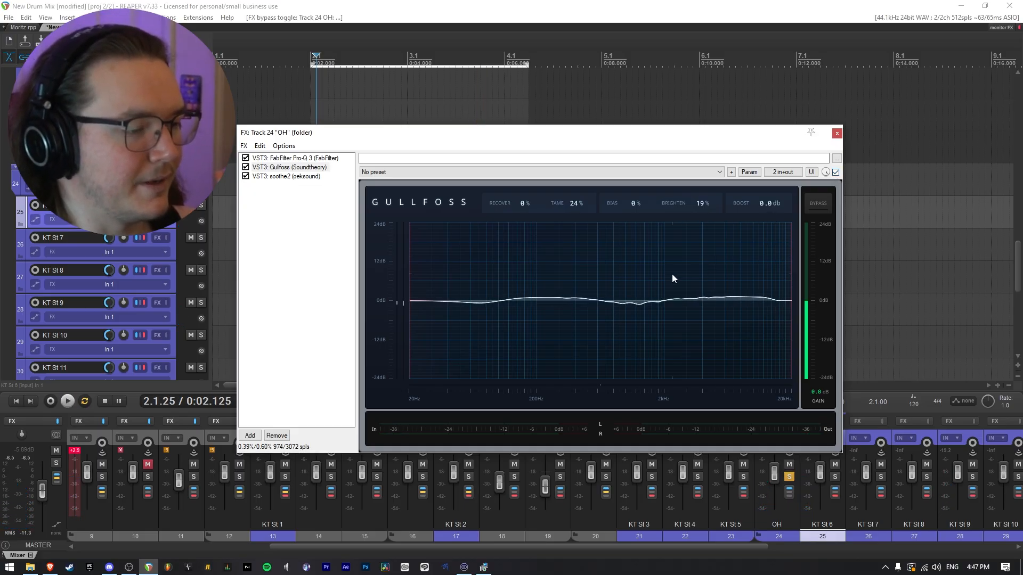
- Review soothe2's resonance reduction on OH during playback, and close its effects chain
{"action": "left_click", "coordinate": [279, 176]}
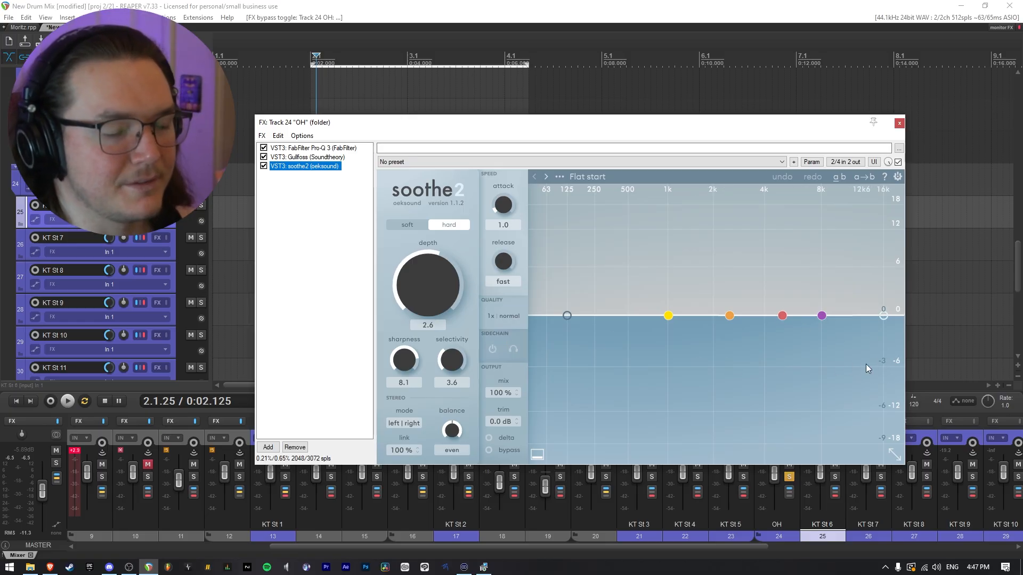
{"action": "key", "text": "space"}
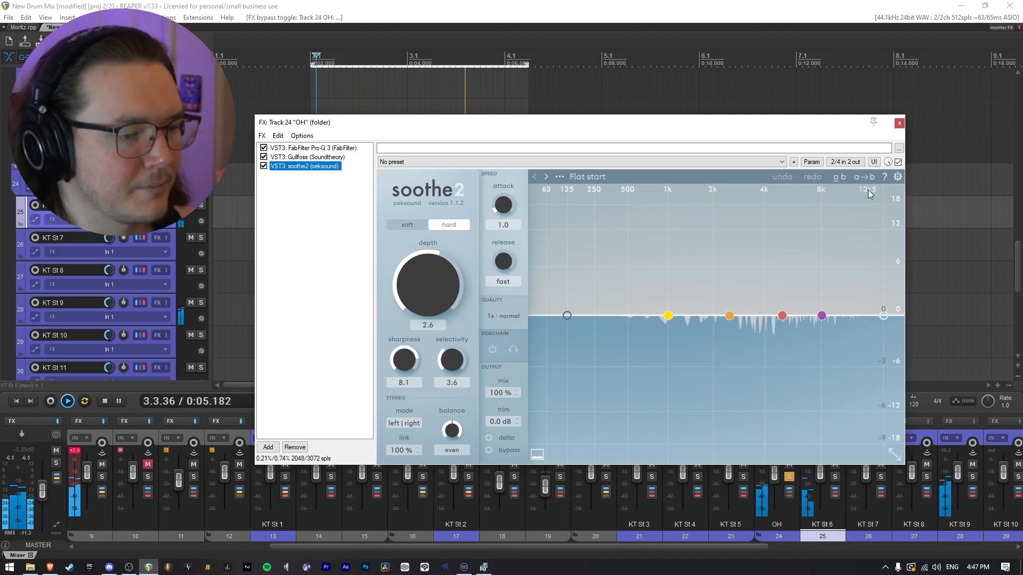
{"action": "key", "text": "space"}
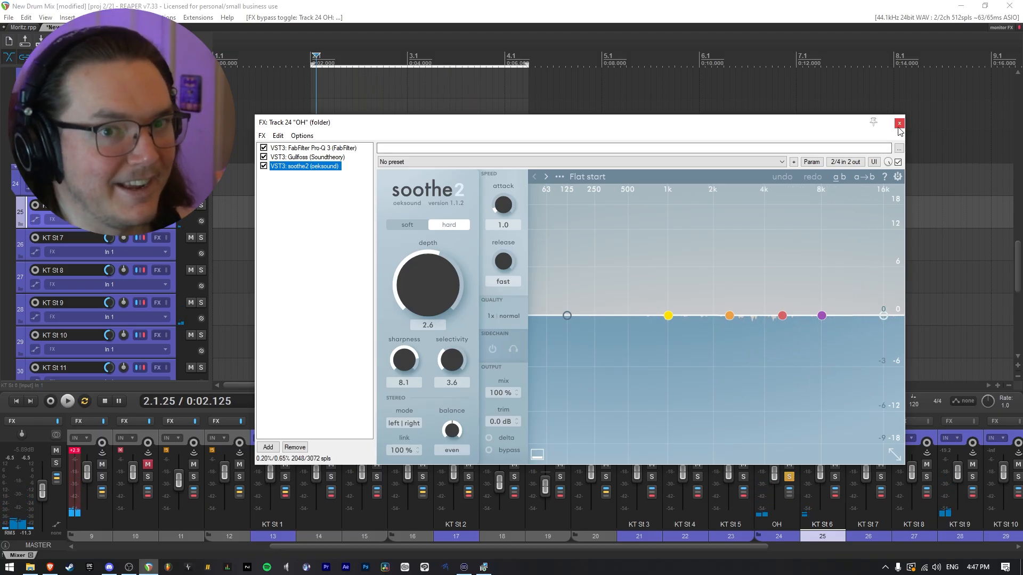
{"action": "left_click", "coordinate": [899, 123]}
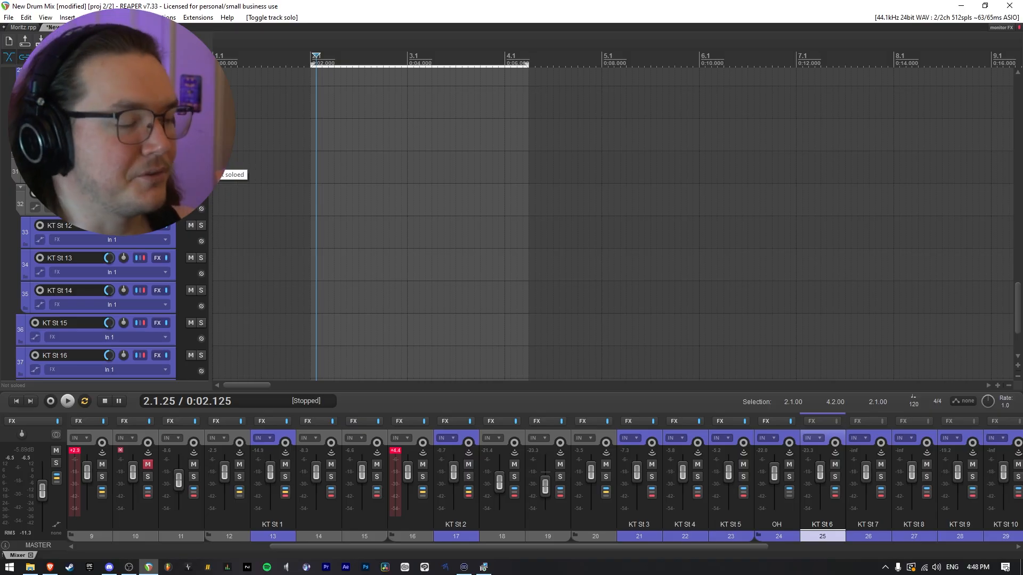
- Solo folder track 31 and inspect the 505.05 Hz Side band and its band options in KT St 12's Pro-Q 3
{"action": "left_click", "coordinate": [201, 161]}
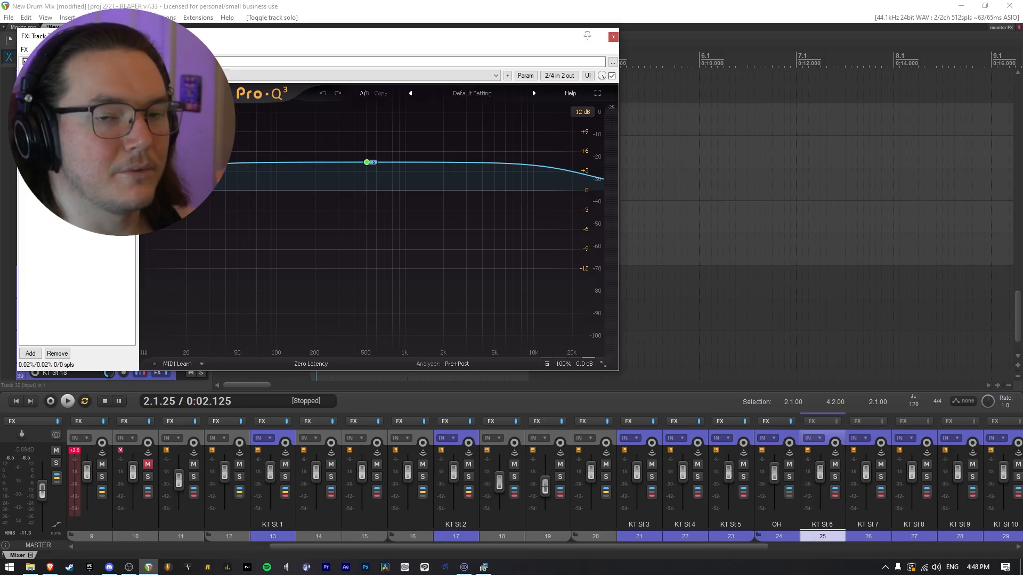
{"action": "left_click_drag", "start_coordinate": [357, 39], "coordinate": [552, 76]}
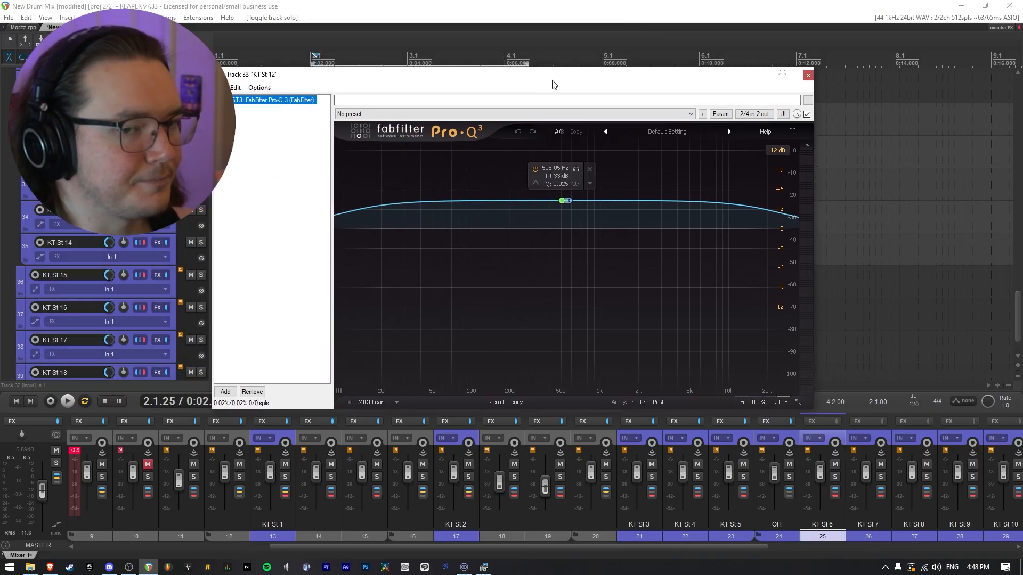
{"action": "right_click", "coordinate": [563, 201]}
{"action": "mouse_move", "coordinate": [639, 269]}
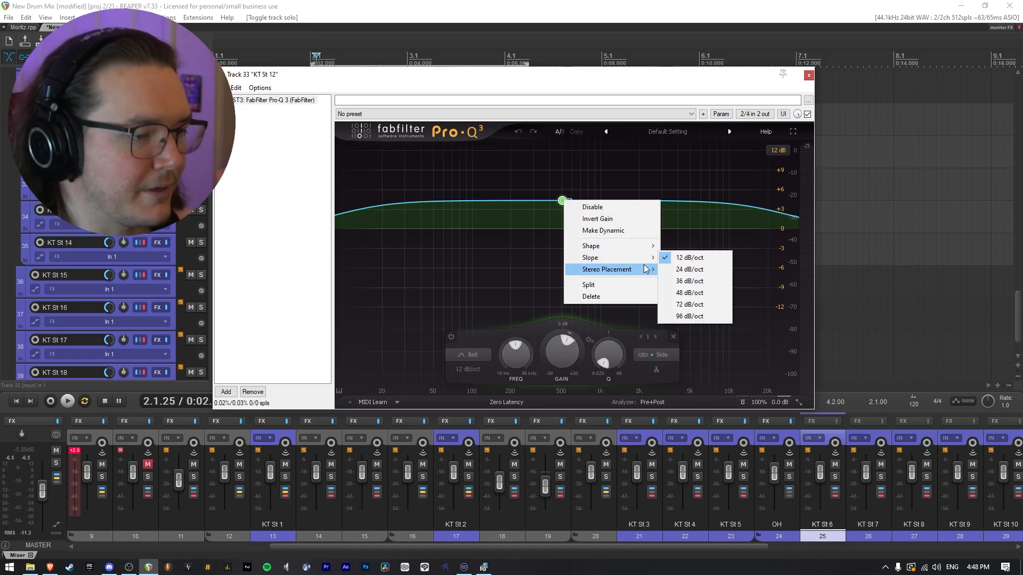
{"action": "left_click", "coordinate": [569, 87]}
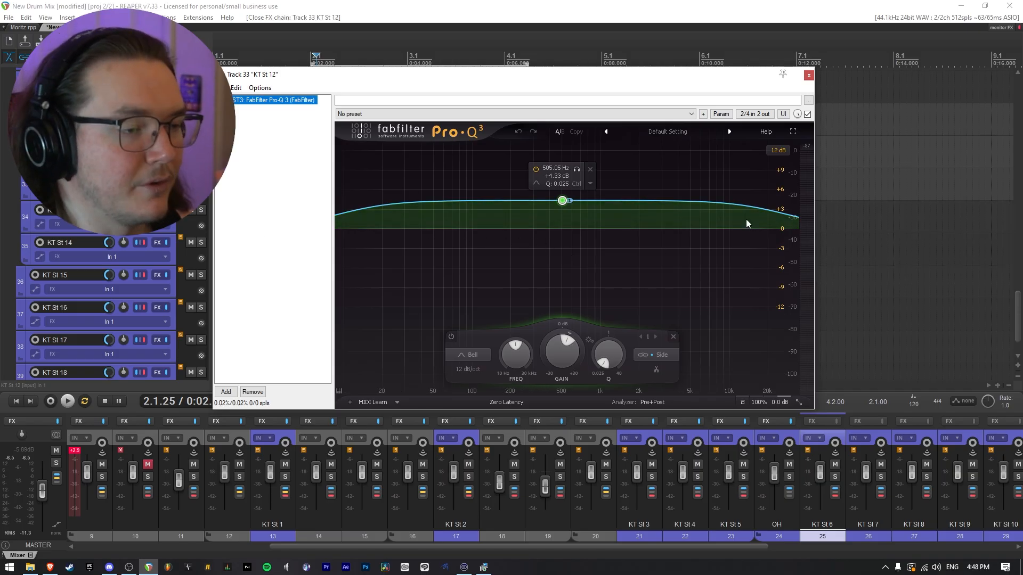
- Compare playback with KT St 12's Pro-Q 3 bypassed and enabled
{"action": "left_click", "coordinate": [807, 114]}
{"action": "key", "text": "space"}
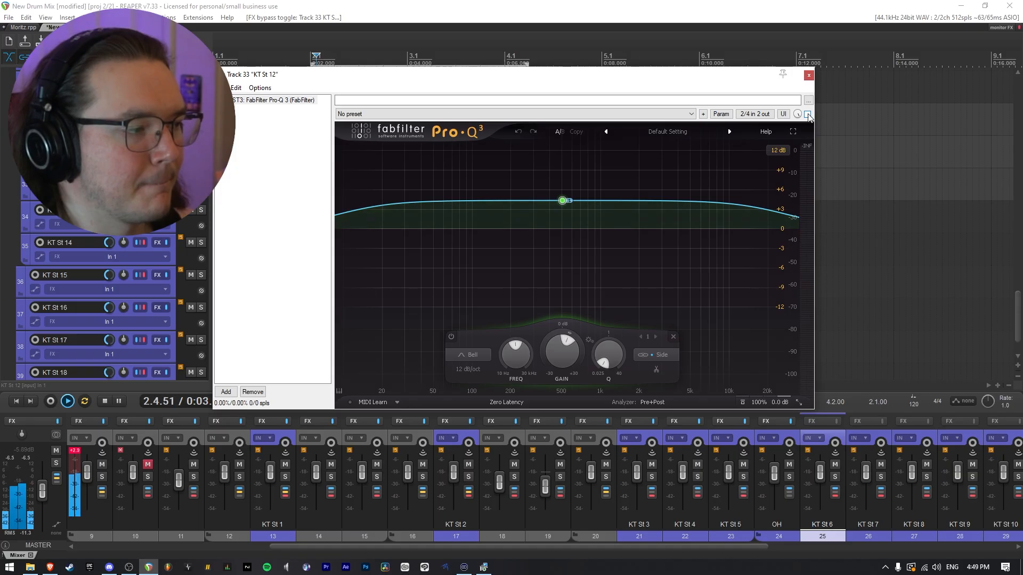
{"action": "left_click", "coordinate": [808, 114]}
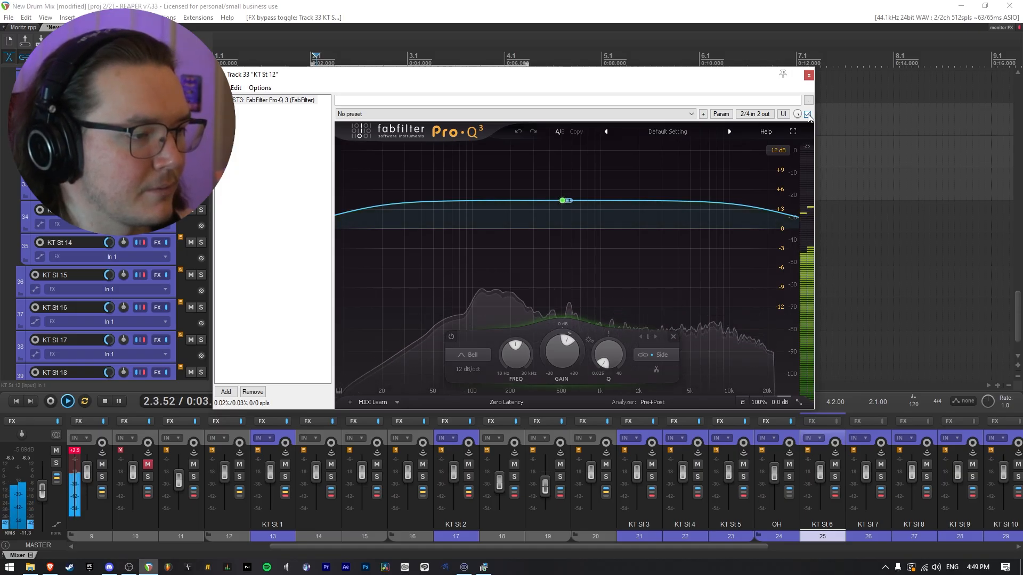
{"action": "key", "text": "space"}
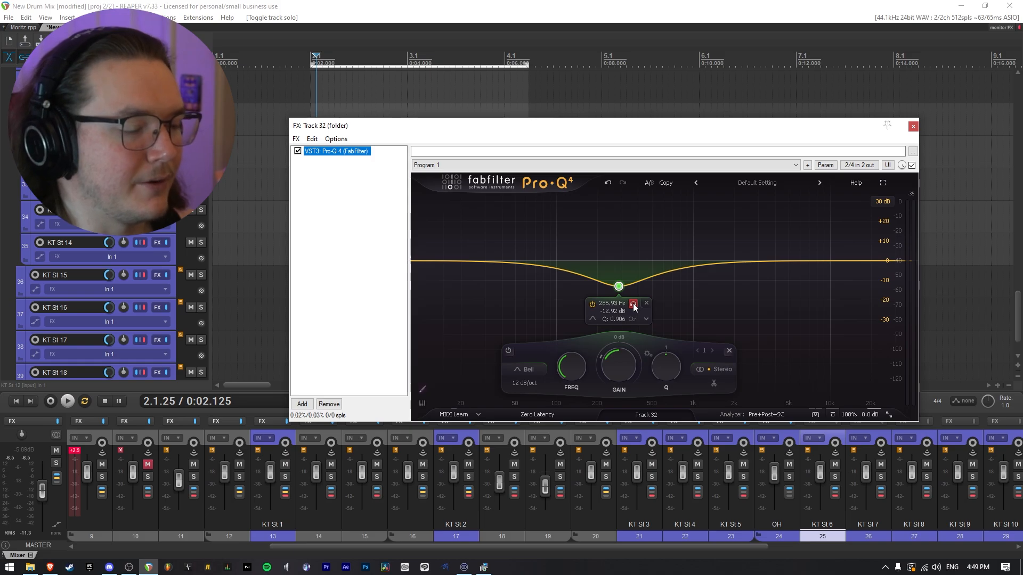
- Audition the 285.93 Hz cut in folder track 32's Pro-Q 4 and compare playback with the plug-in enabled and bypassed
{"action": "key", "text": "space"}
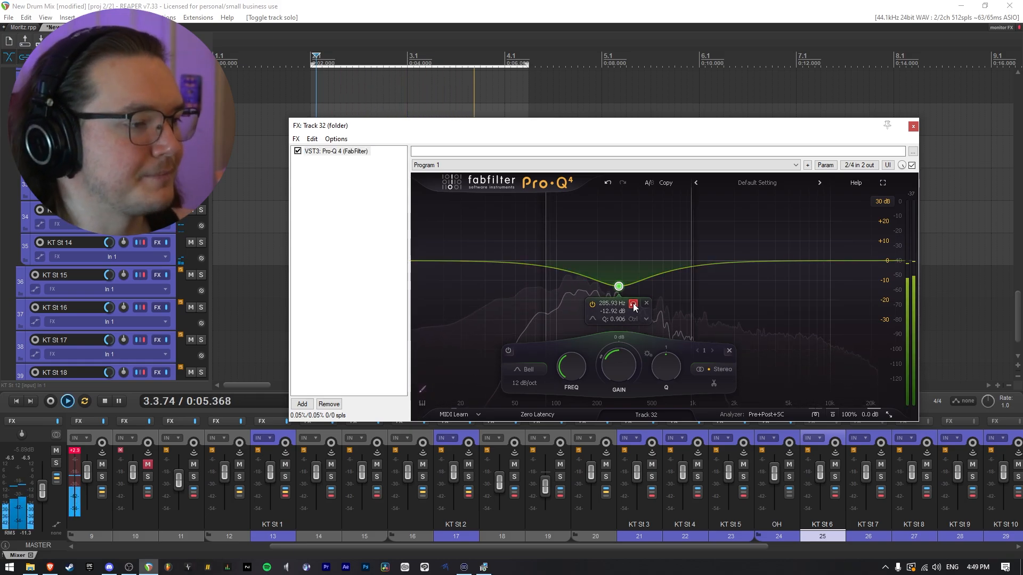
{"action": "left_click", "coordinate": [633, 304]}
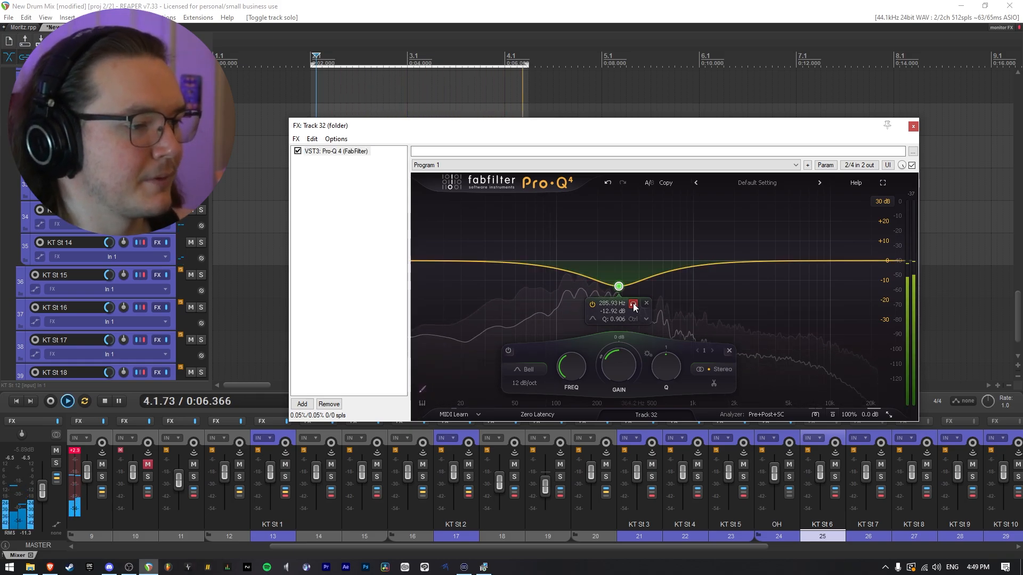
{"action": "left_click", "coordinate": [912, 166]}
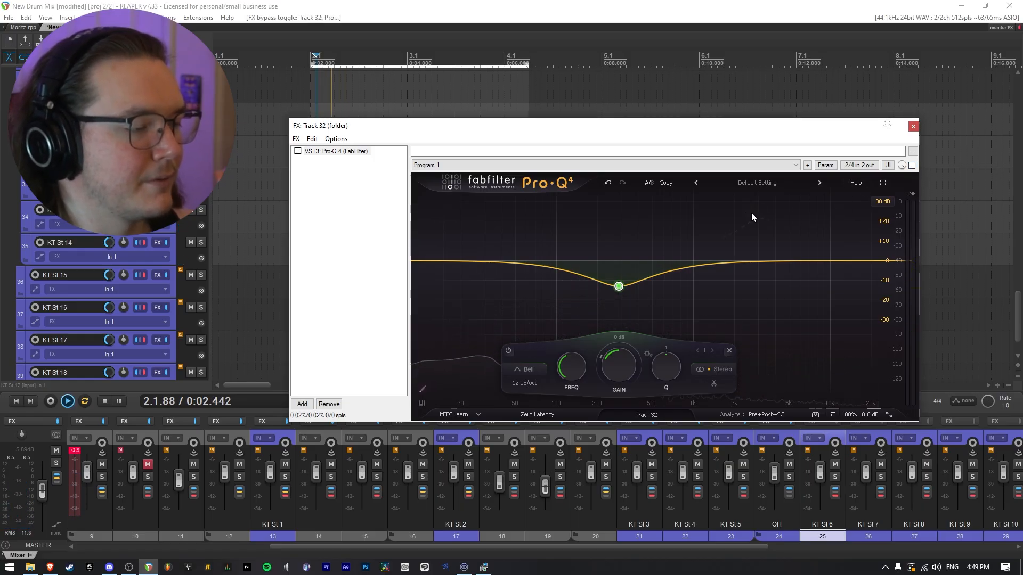
{"action": "key", "text": "space"}
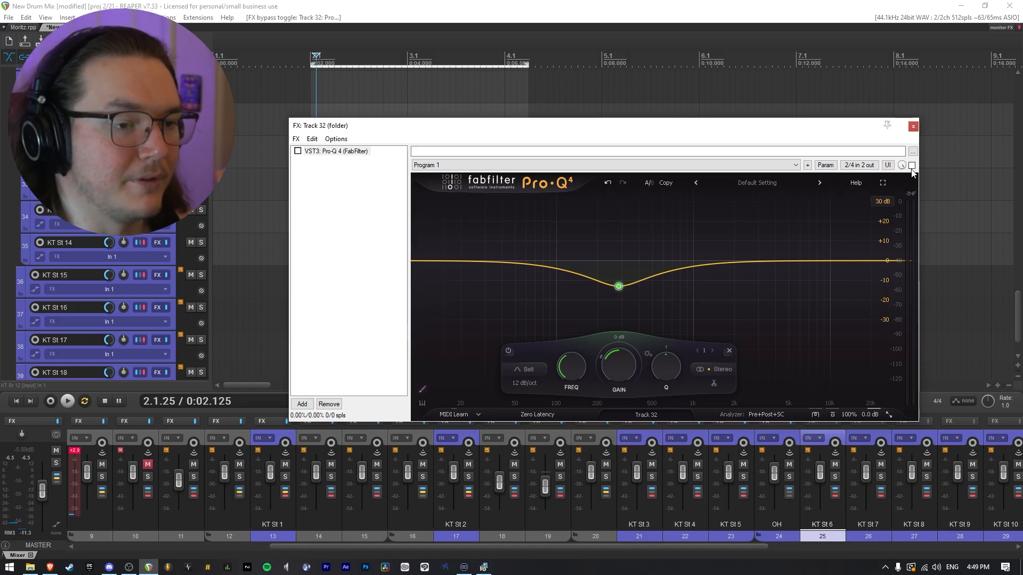
{"action": "left_click", "coordinate": [912, 165]}
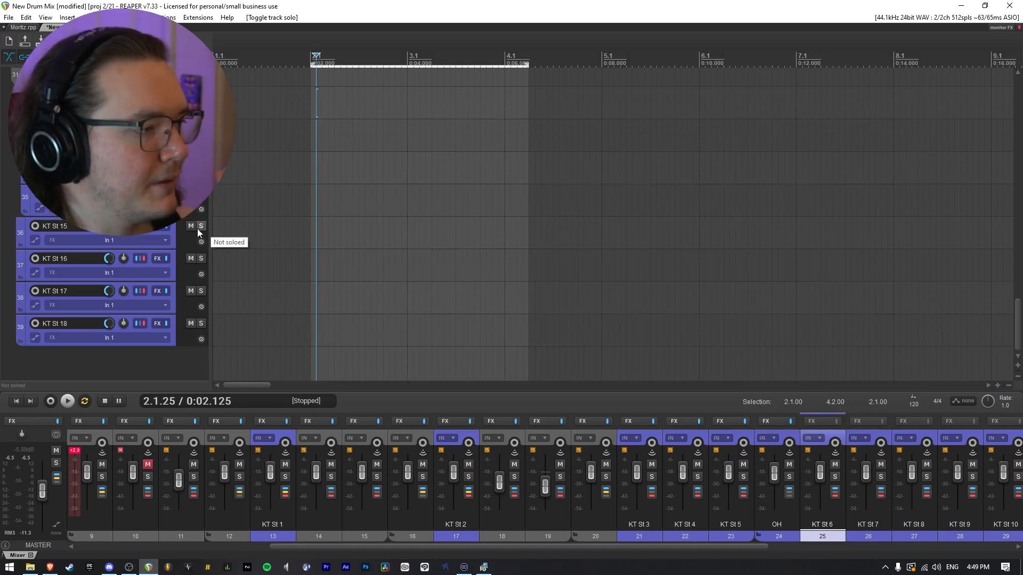
- Open folder track 31's effects chain and compare playback with Virtual Mix Rack's FG-Stress and FG-Bomber bypassed and enabled
{"action": "scroll", "coordinate": [157, 232], "scroll_direction": "up", "scroll_amount": 2}
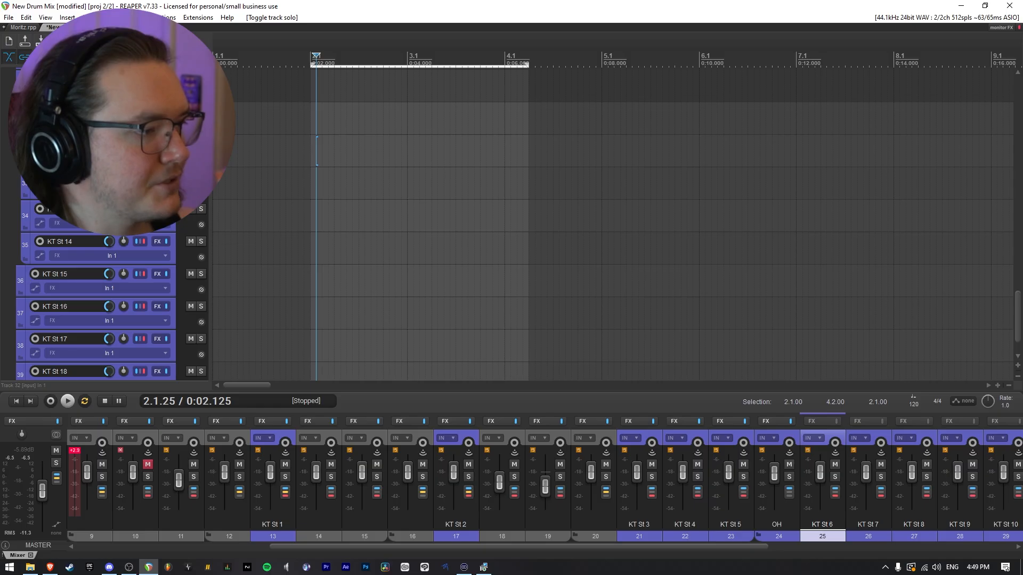
{"action": "left_click", "coordinate": [157, 111]}
{"action": "left_click_drag", "start_coordinate": [415, 149], "coordinate": [469, 143]}
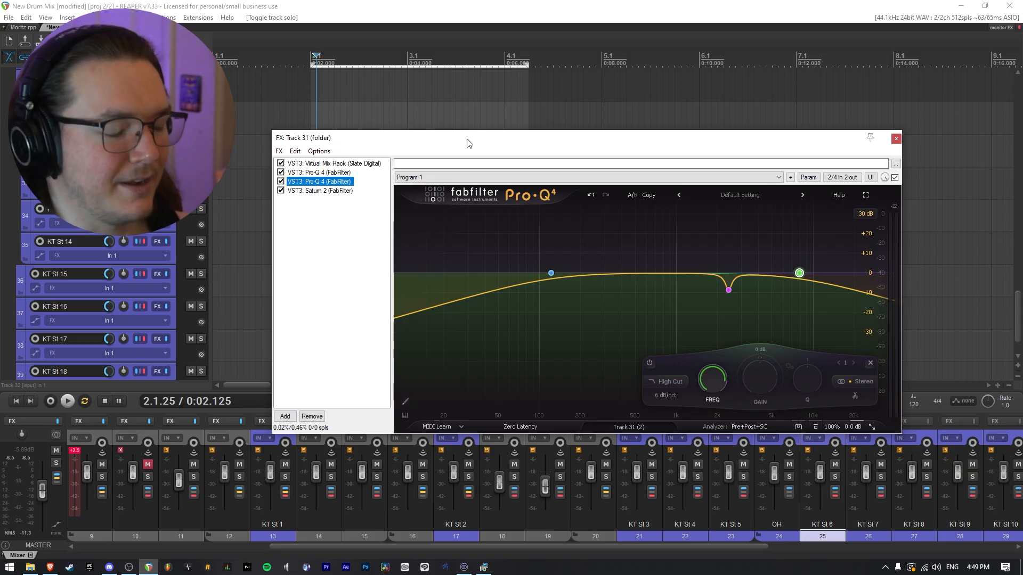
{"action": "left_click", "coordinate": [351, 164]}
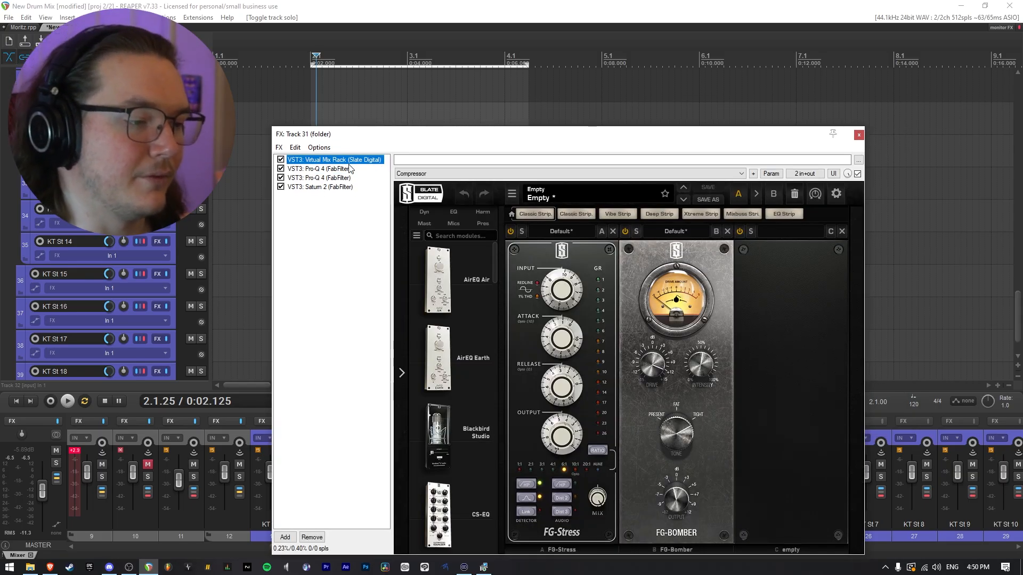
{"action": "left_click_drag", "start_coordinate": [416, 135], "coordinate": [420, 123]}
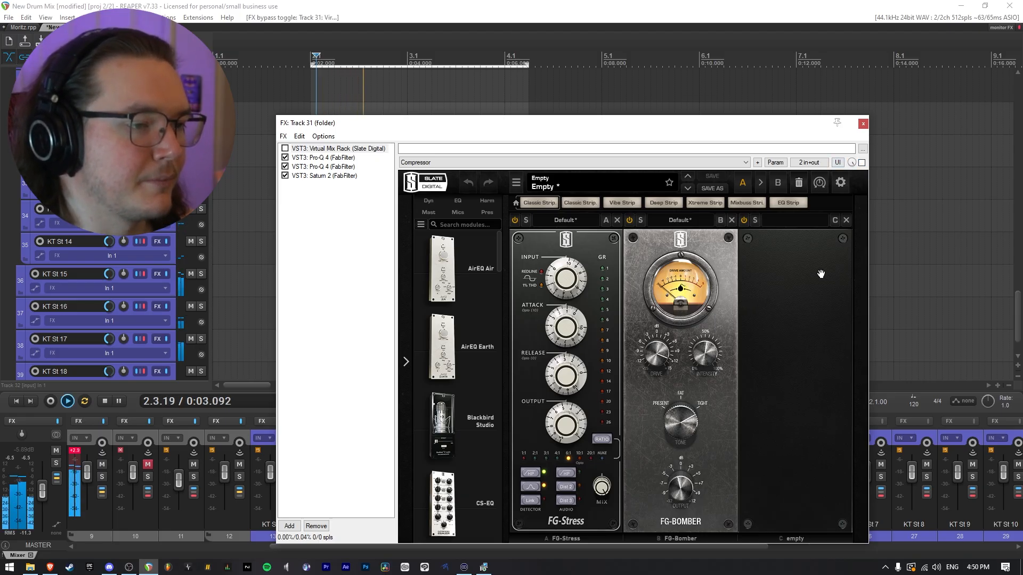
{"action": "left_click", "coordinate": [862, 163]}
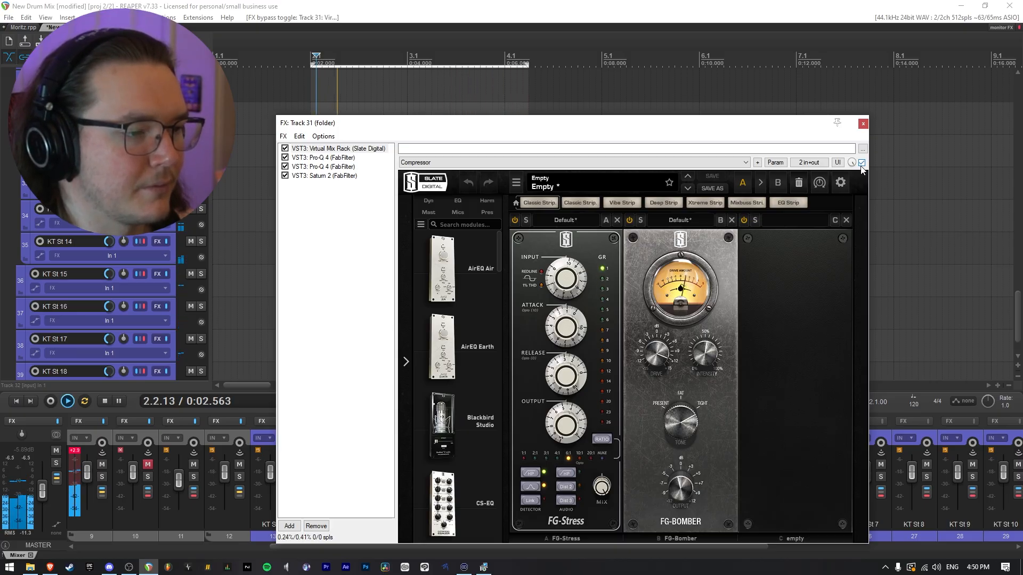
{"action": "key", "text": "space"}
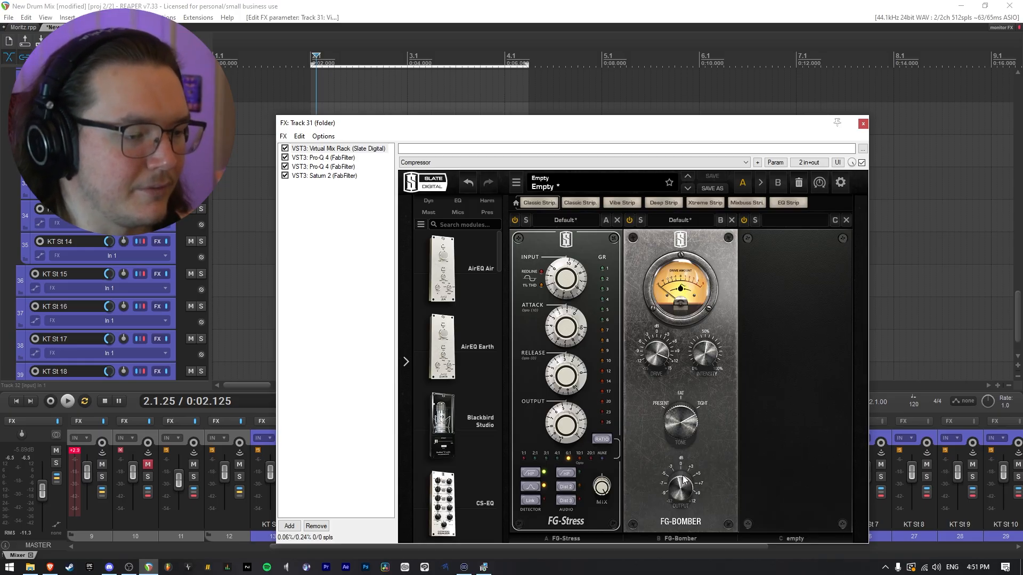
- Compare playback with the first Pro-Q 4 in folder track 31's chain bypassed and enabled
{"action": "left_click", "coordinate": [323, 158]}
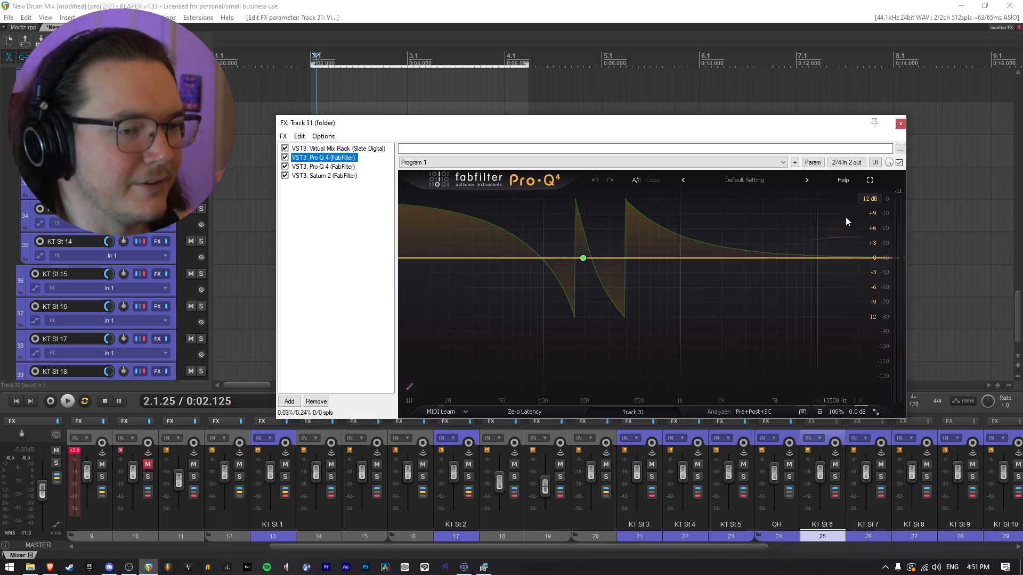
{"action": "left_click", "coordinate": [899, 162]}
{"action": "key", "text": "space"}
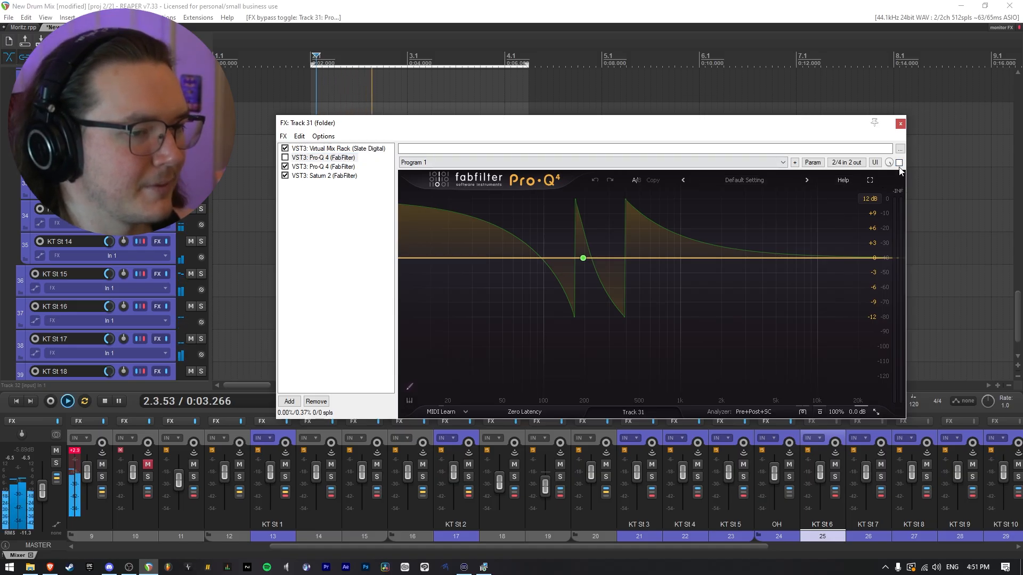
{"action": "left_click", "coordinate": [899, 163]}
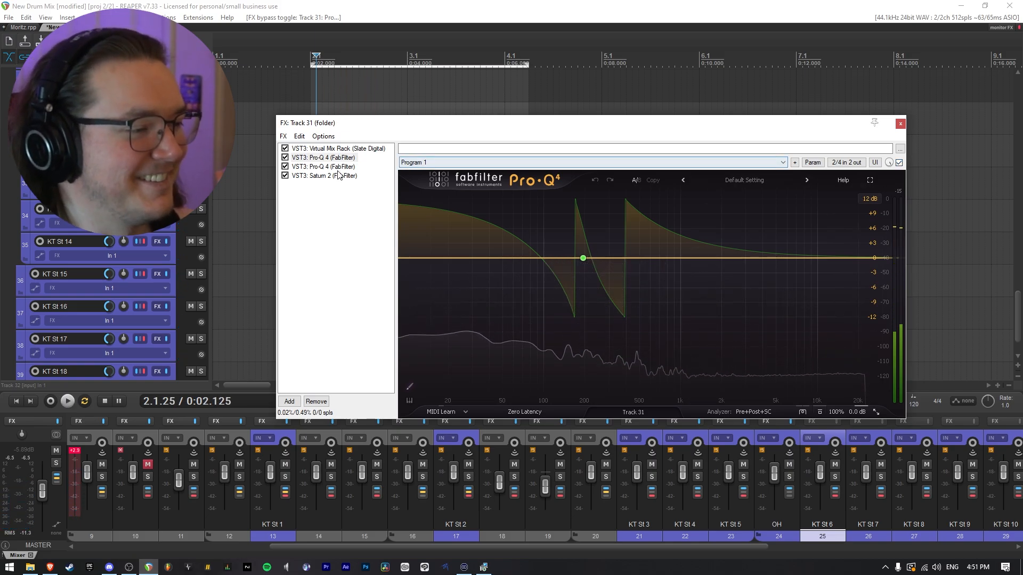
- Audition the 2415.3 Hz cut in folder track 31's second Pro-Q 4 during playback
{"action": "left_click", "coordinate": [315, 166]}
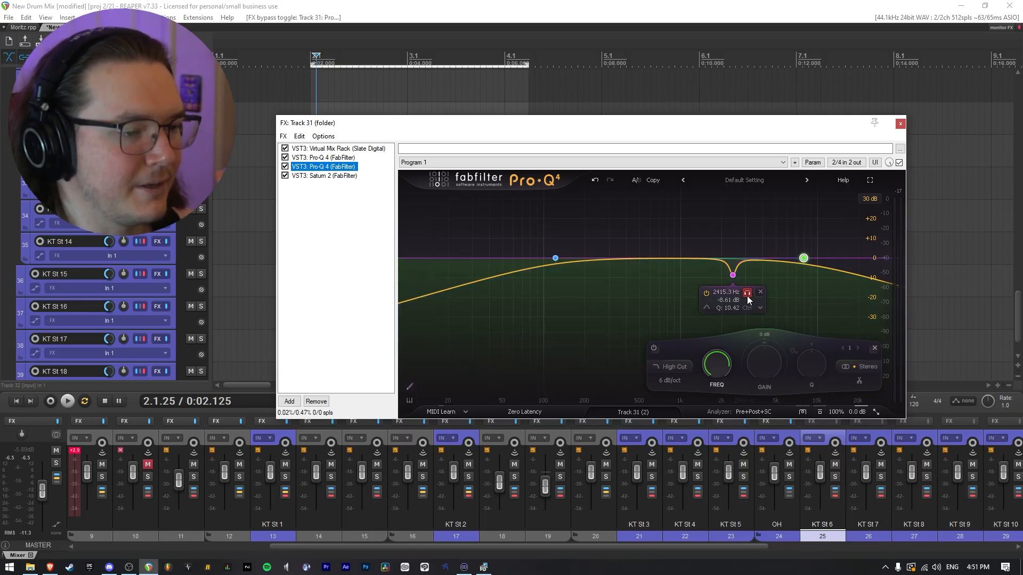
{"action": "key", "text": "space"}
{"action": "left_click", "coordinate": [748, 295]}
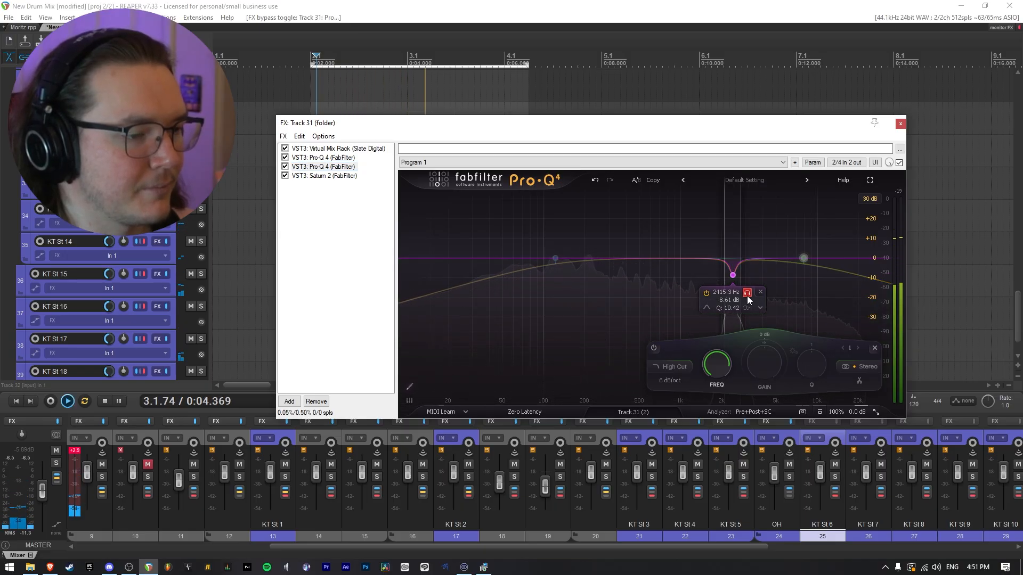
{"action": "left_click", "coordinate": [748, 293]}
{"action": "key", "text": "space"}
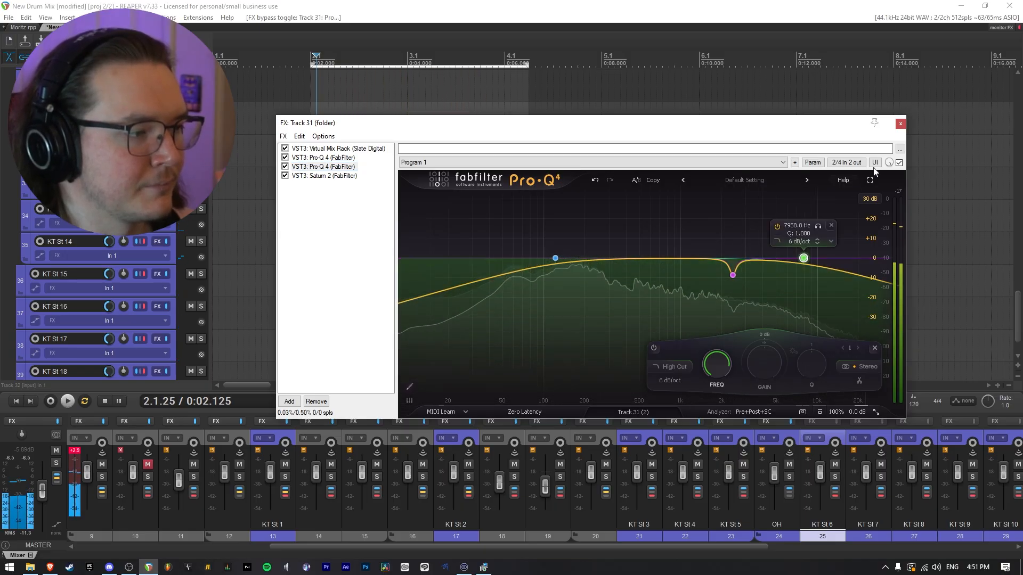
- Compare playback with folder track 31's Saturn 2 Warm Tape saturation bypassed and enabled, and close the effects chain
{"action": "left_click", "coordinate": [341, 176]}
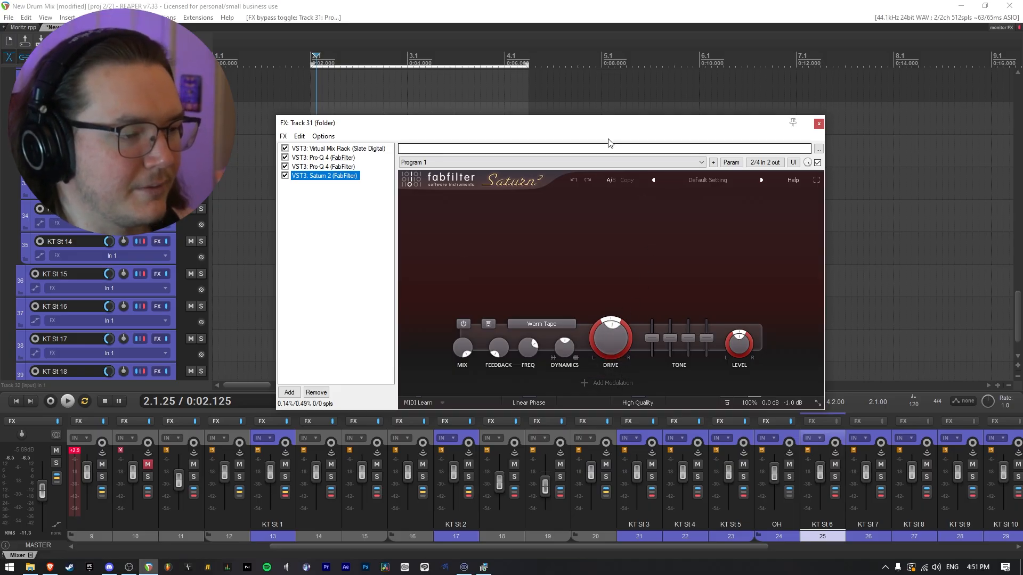
{"action": "left_click_drag", "start_coordinate": [609, 128], "coordinate": [657, 131]}
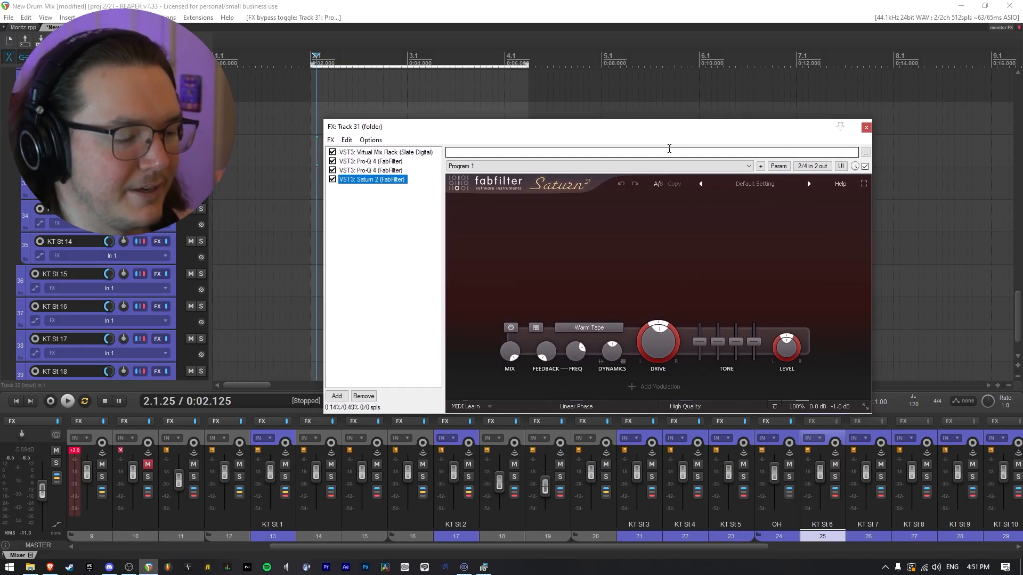
{"action": "mouse_move", "coordinate": [654, 339]}
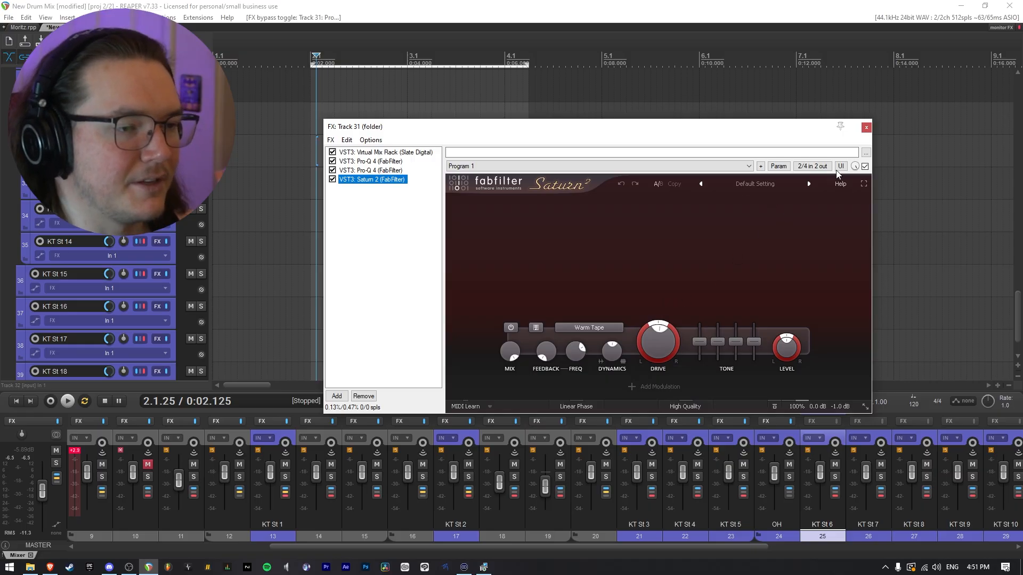
{"action": "left_click", "coordinate": [865, 165]}
{"action": "key", "text": "space"}
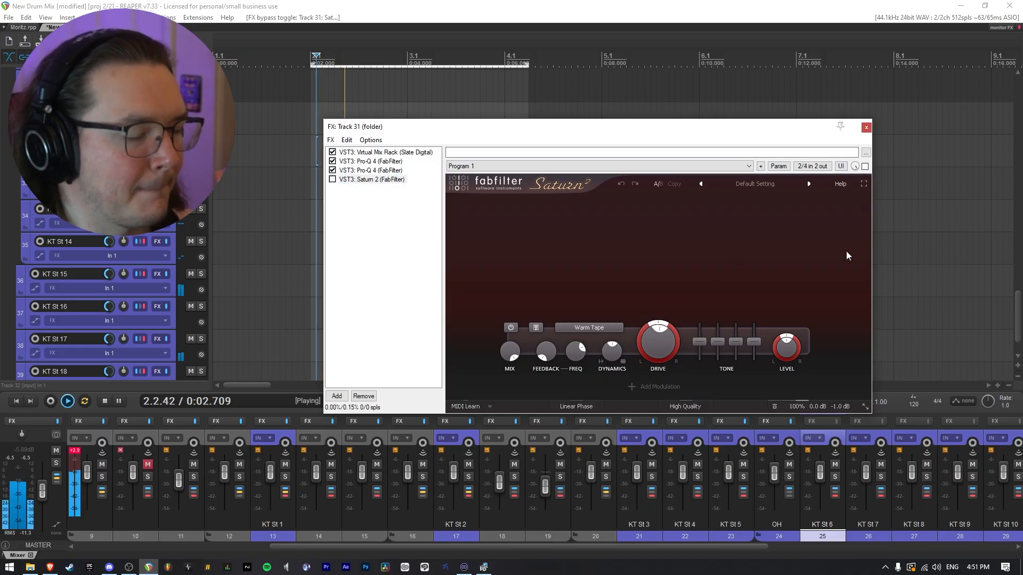
{"action": "left_click", "coordinate": [865, 166]}
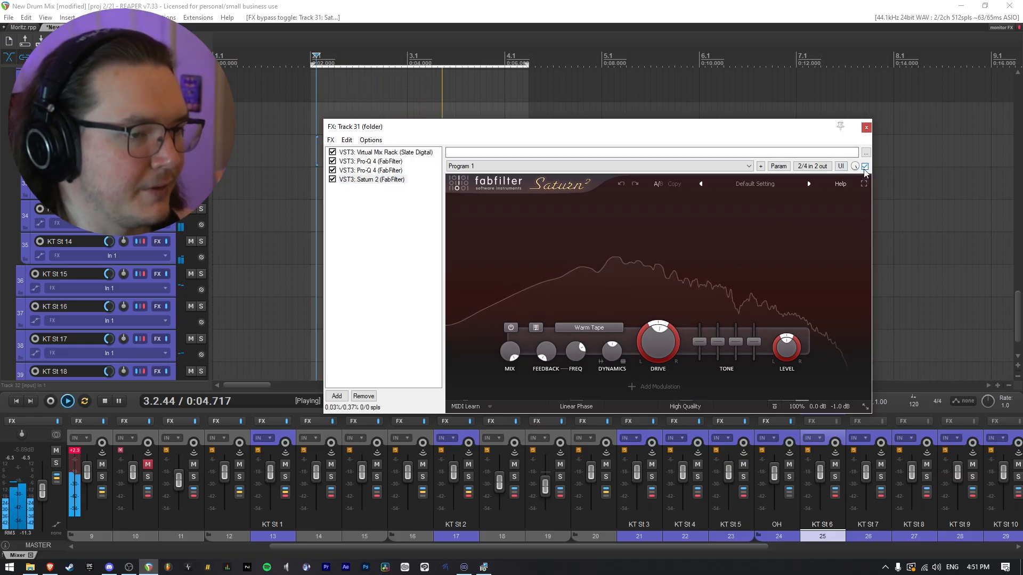
{"action": "key", "text": "space"}
{"action": "left_click", "coordinate": [867, 130]}
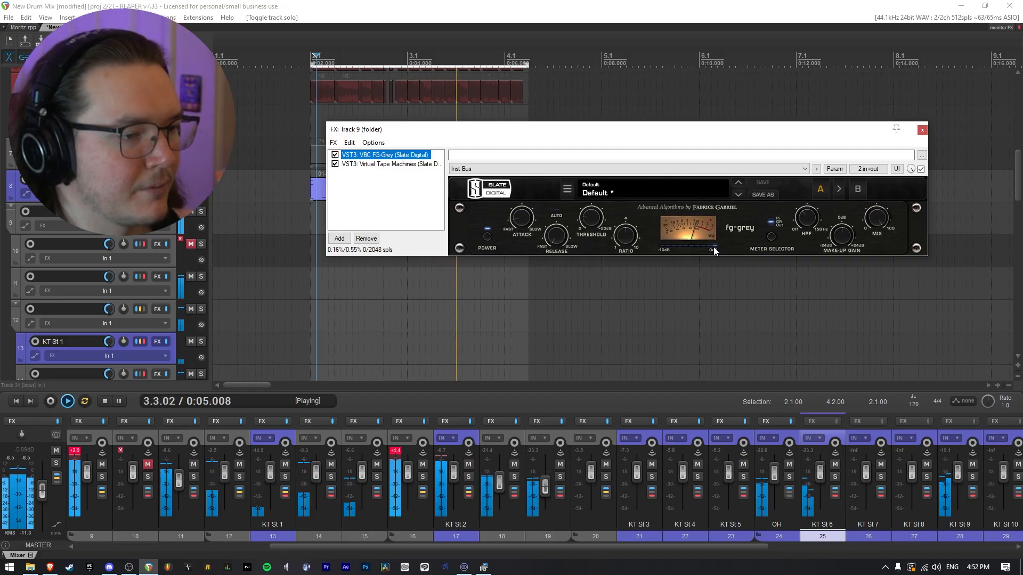
- Review the FG-Grey compressor's metering on folder track 9 during playback
{"action": "key", "text": "space"}
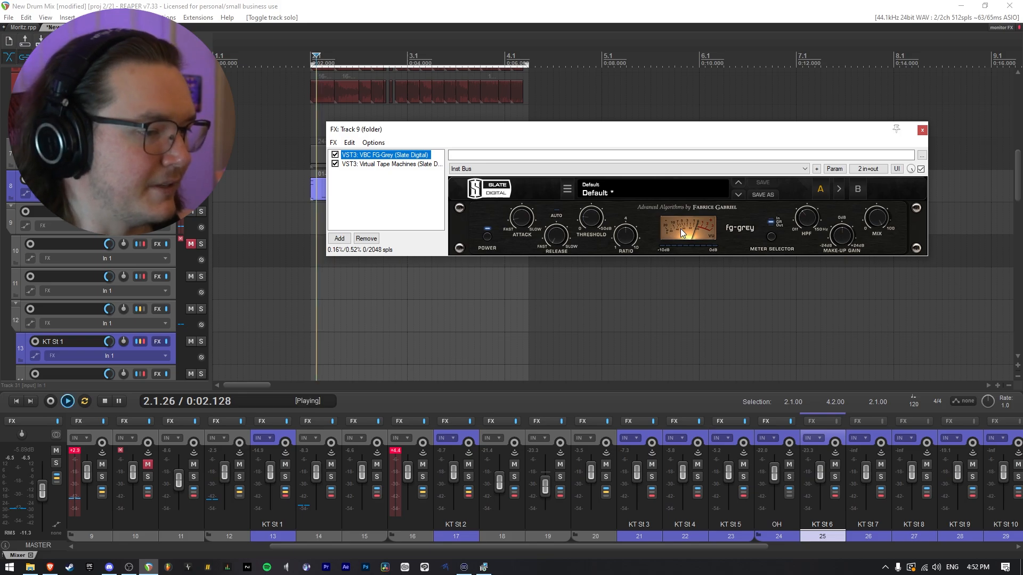
{"action": "key", "text": "space"}
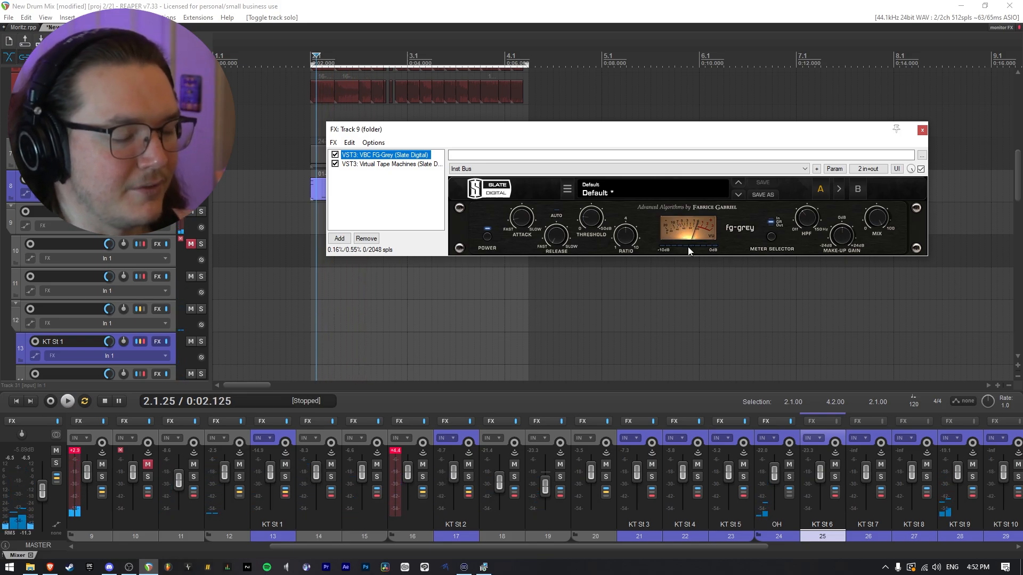
- Set folder track 9's Virtual Tape Machines input to -8.42 dB while listening to playback, and close the effects chain
{"action": "key", "text": "Down"}
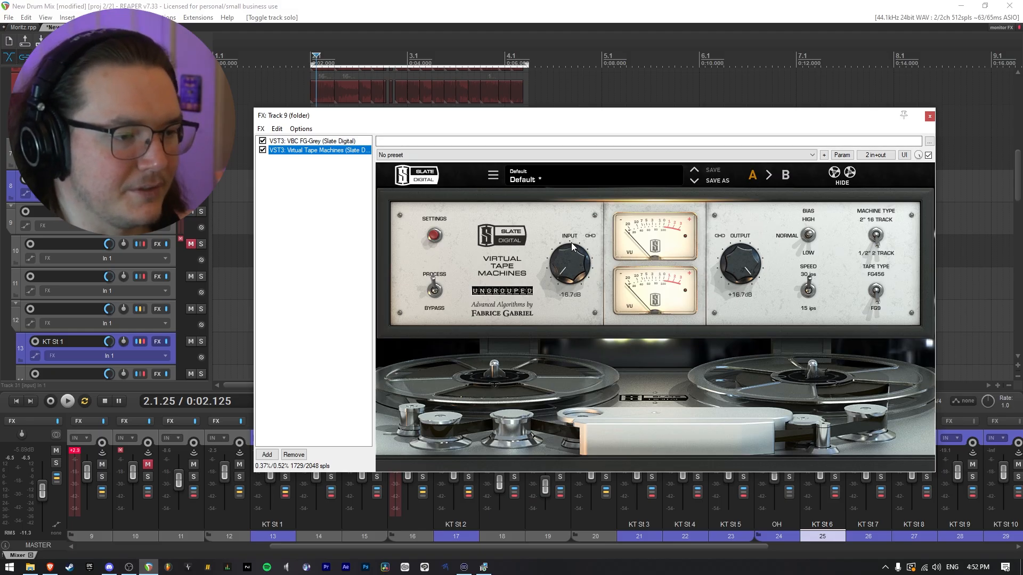
{"action": "key", "text": "space"}
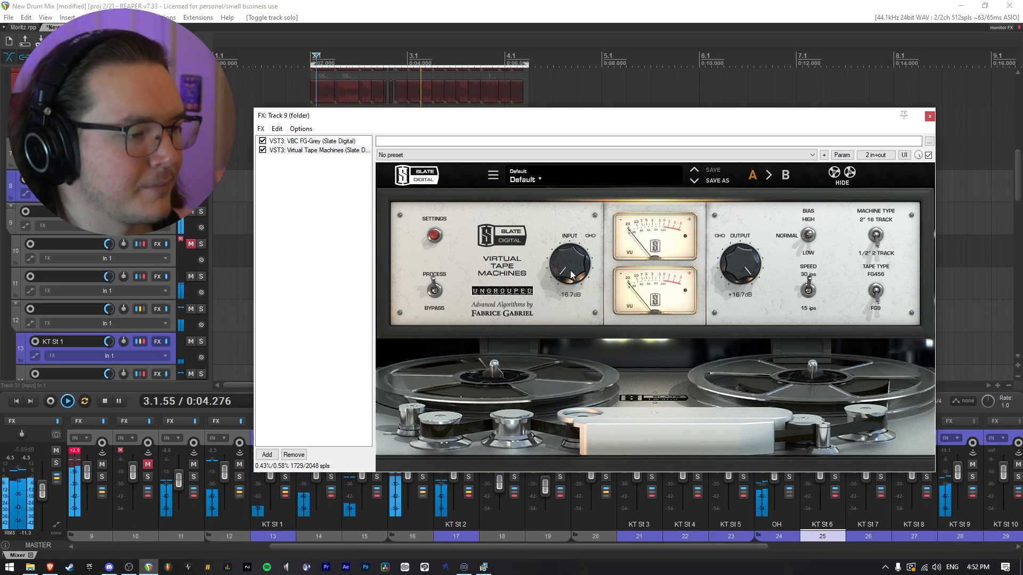
{"action": "left_click_drag", "start_coordinate": [570, 270], "coordinate": [564, 242]}
{"action": "key", "text": "space"}
{"action": "key", "text": "space"}
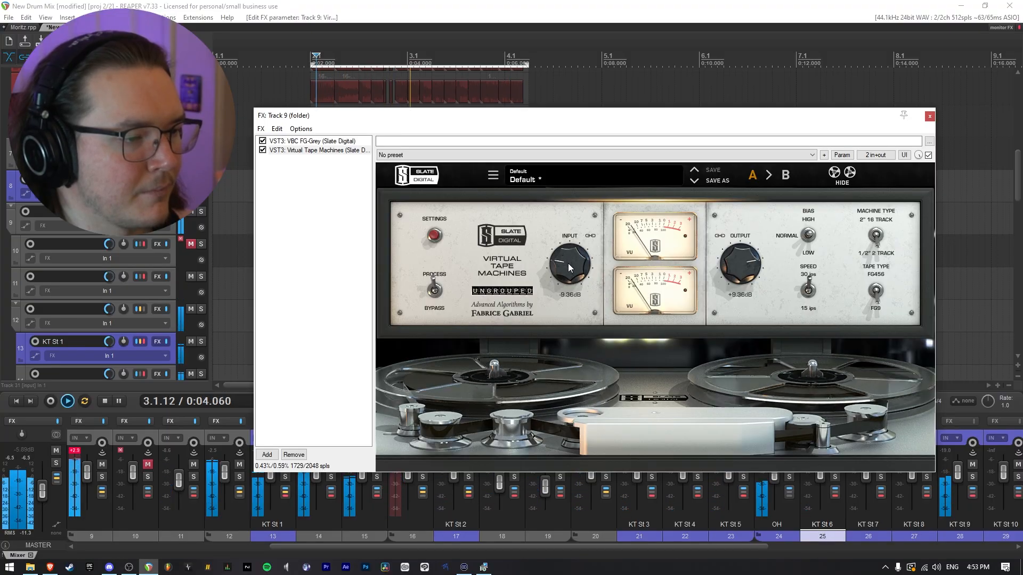
{"action": "mouse_move", "coordinate": [567, 263]}
{"action": "left_mouse_down"}
{"action": "mouse_move", "coordinate": [570, 253]}
{"action": "mouse_move", "coordinate": [564, 262]}
{"action": "left_mouse_up"}
{"action": "key", "text": "space"}
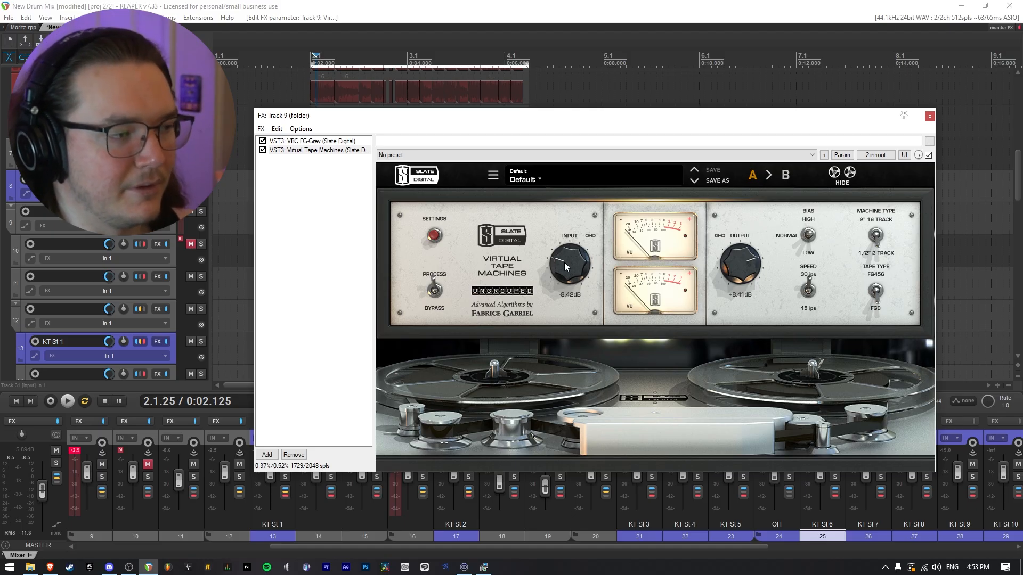
{"action": "key", "text": "Escape"}
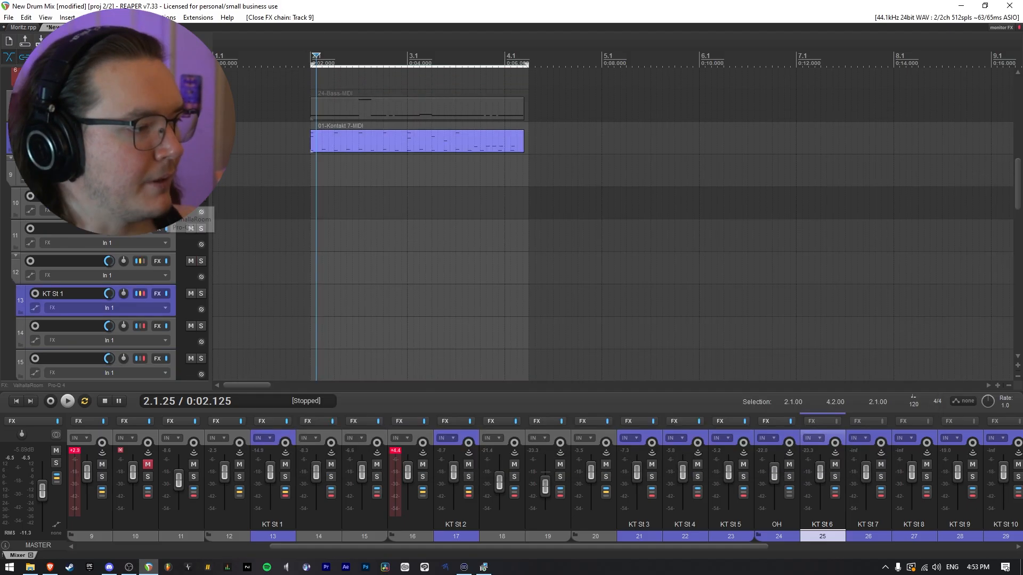
- Unmute and solo track 10, and play the mix from just before measure 2
{"action": "left_click", "coordinate": [191, 197]}
{"action": "left_click", "coordinate": [200, 196]}
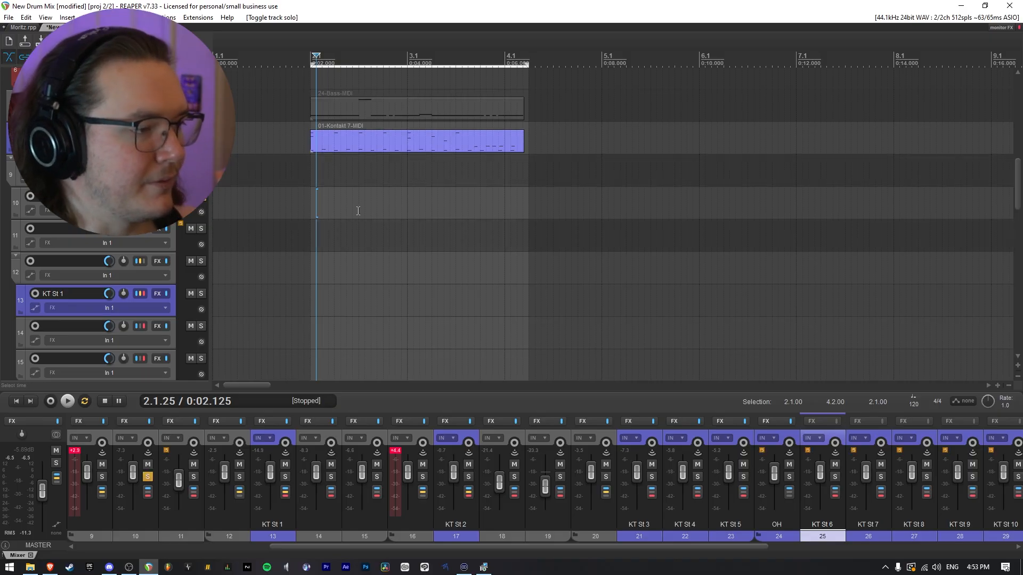
{"action": "left_click", "coordinate": [301, 181]}
{"action": "key", "text": "space"}
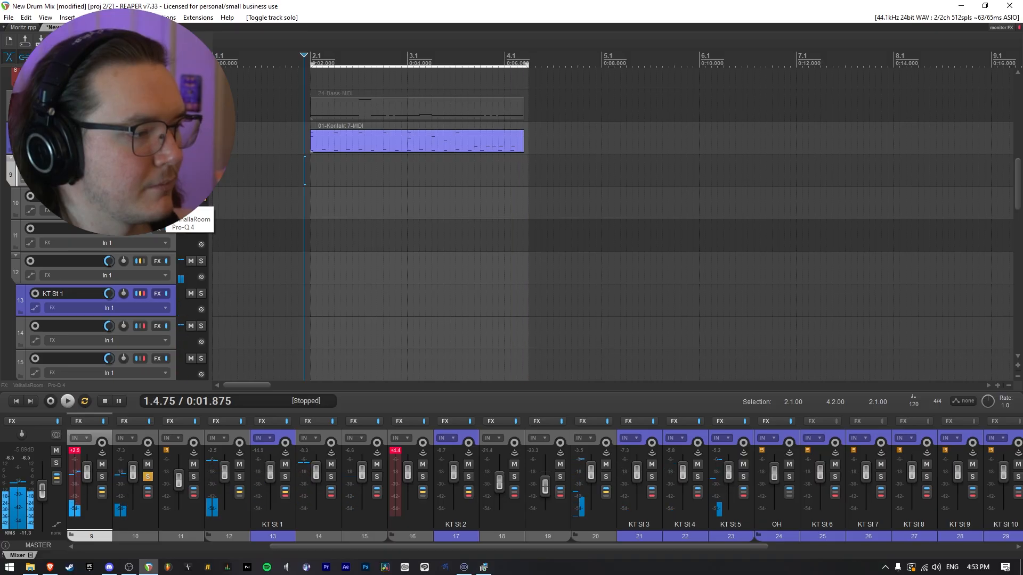
- Open track 10's effects chain and inspect ValhallaRoom's Large Room reverb settings
{"action": "left_click", "coordinate": [157, 196]}
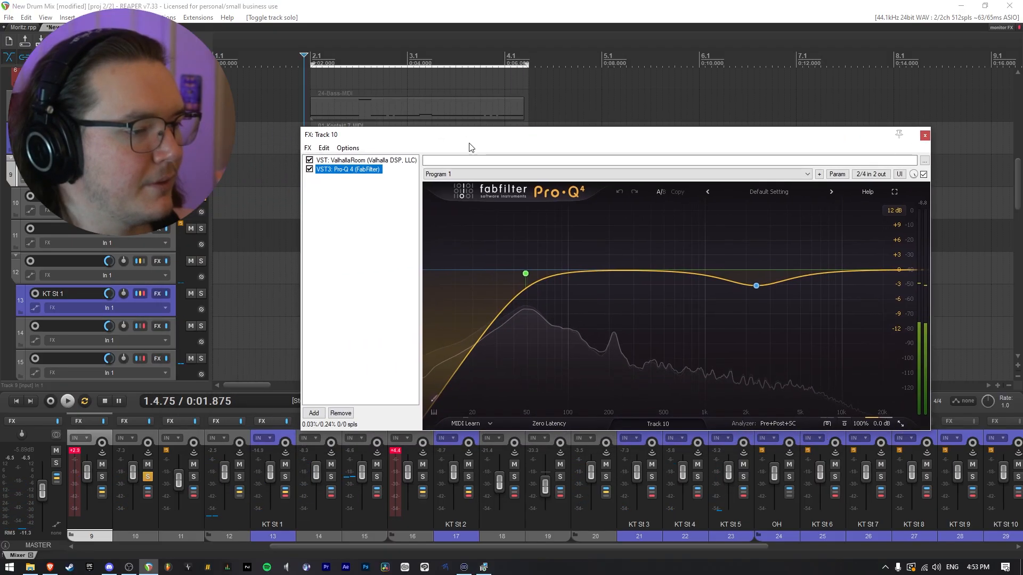
{"action": "left_click", "coordinate": [356, 160]}
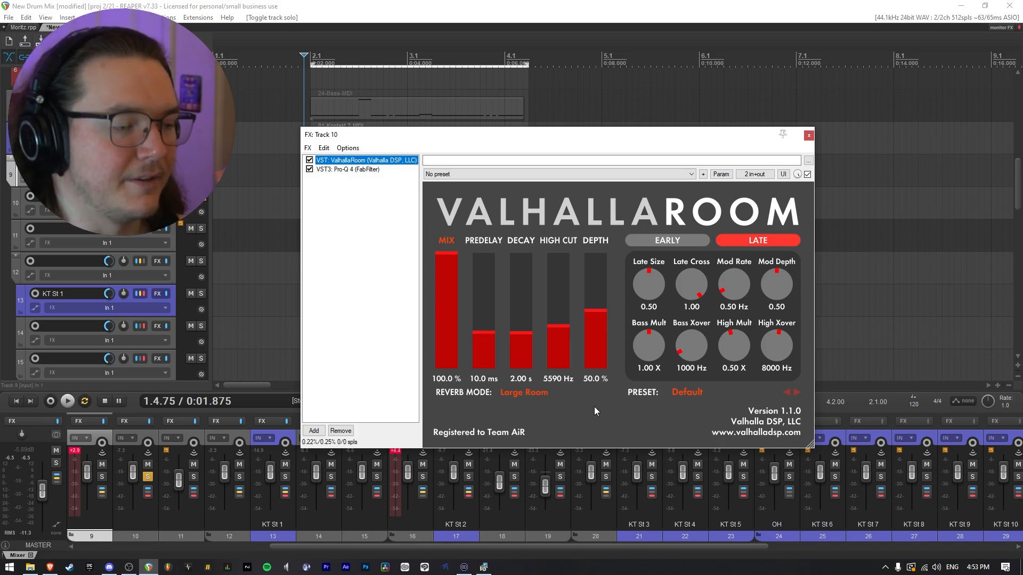
- Audition the 48.887 Hz low cut and 2372.4 Hz dip in track 10's Pro-Q 4, and unsolo the track
{"action": "key", "text": "Down"}
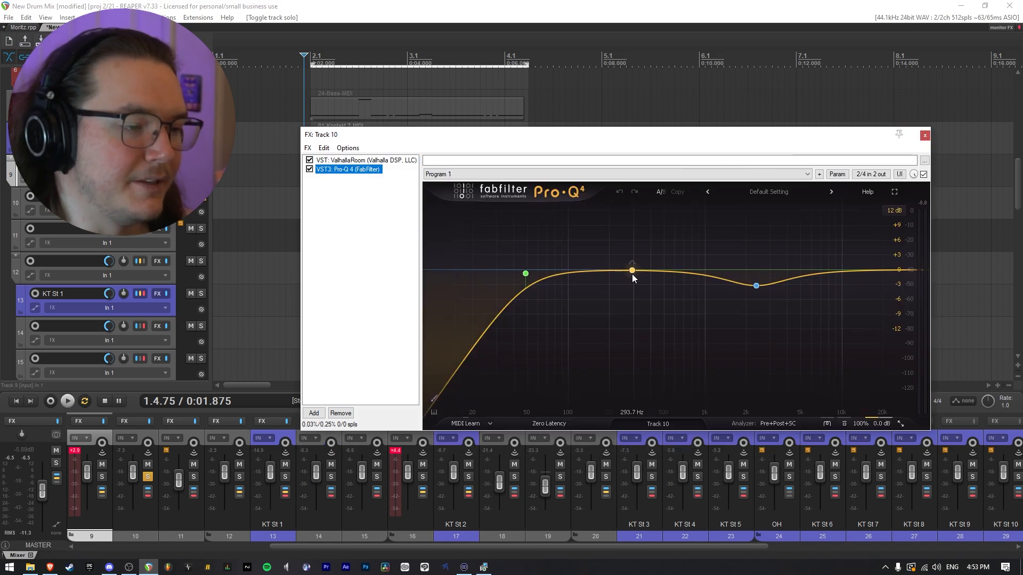
{"action": "mouse_move", "coordinate": [522, 279]}
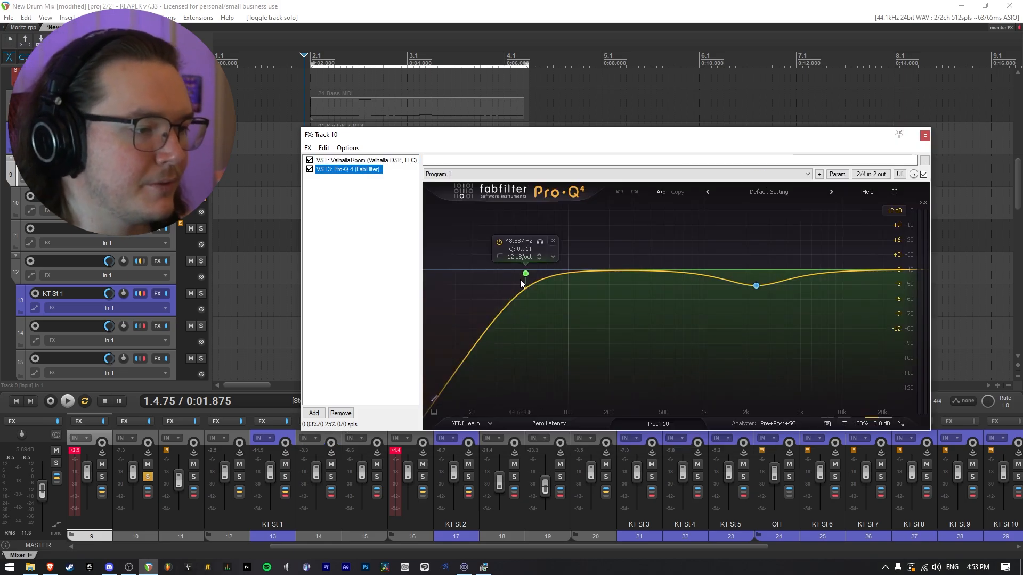
{"action": "left_click", "coordinate": [539, 241]}
{"action": "key", "text": "space"}
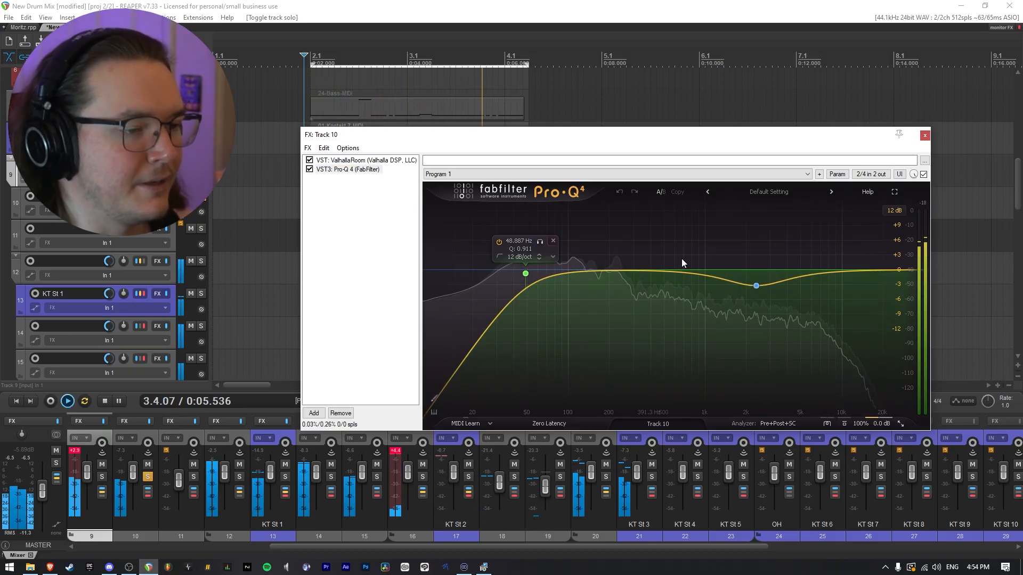
{"action": "left_click", "coordinate": [775, 303]}
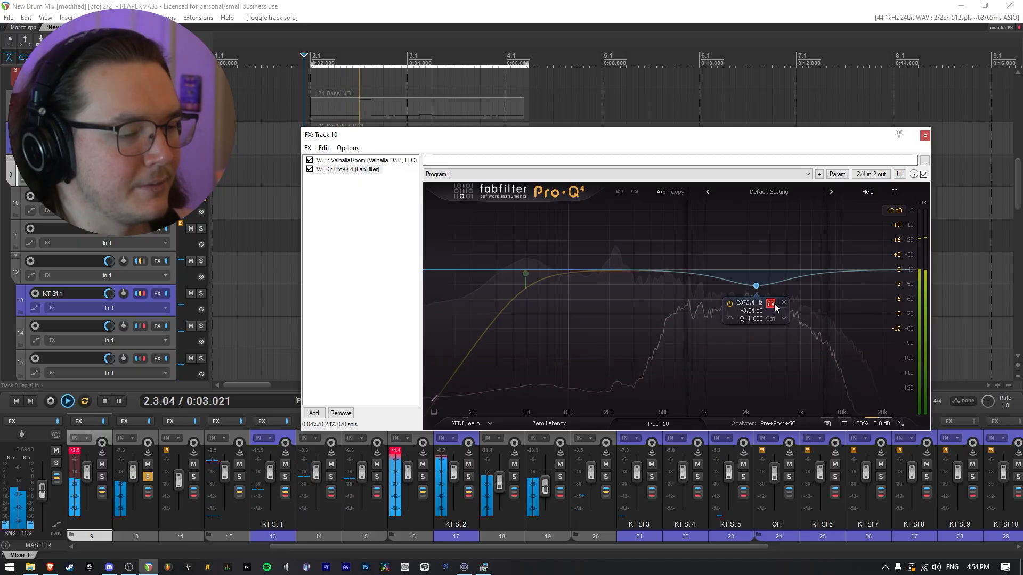
{"action": "left_click", "coordinate": [775, 305]}
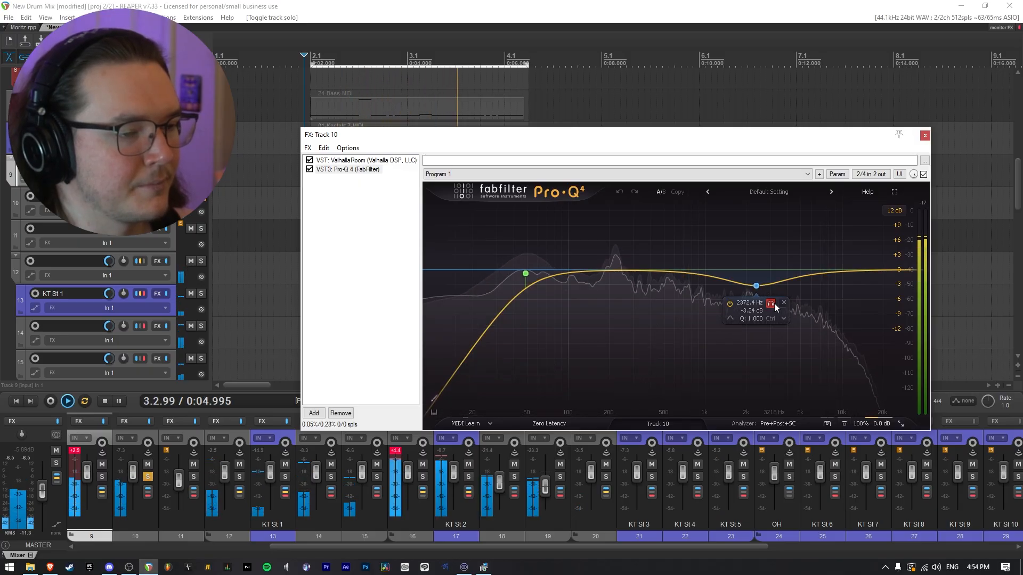
{"action": "key", "text": "space"}
{"action": "left_click", "coordinate": [201, 200]}
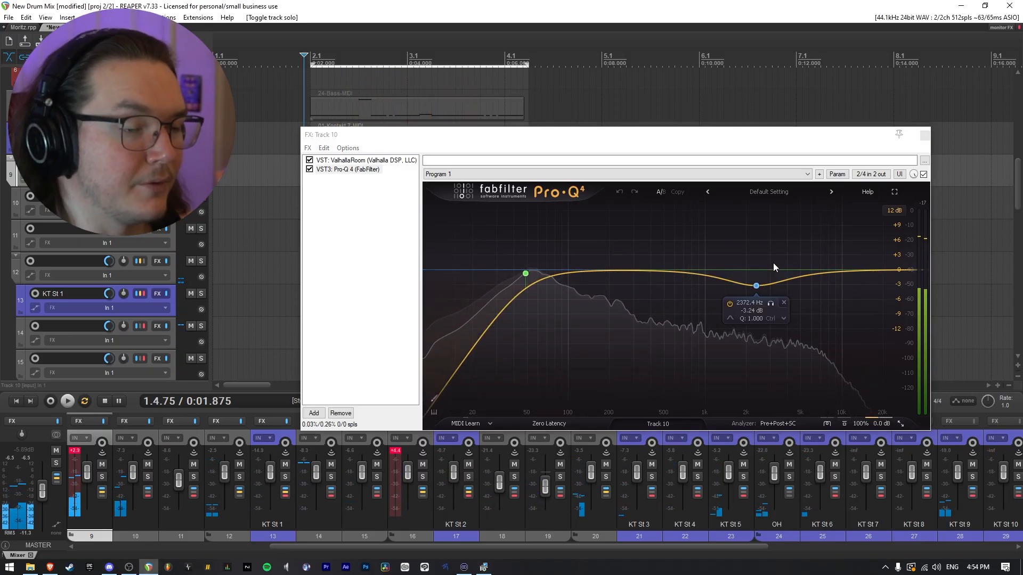
- Play the mix with track 10's room reverb unsoloed, and close its effects chain
{"action": "key", "text": "space"}
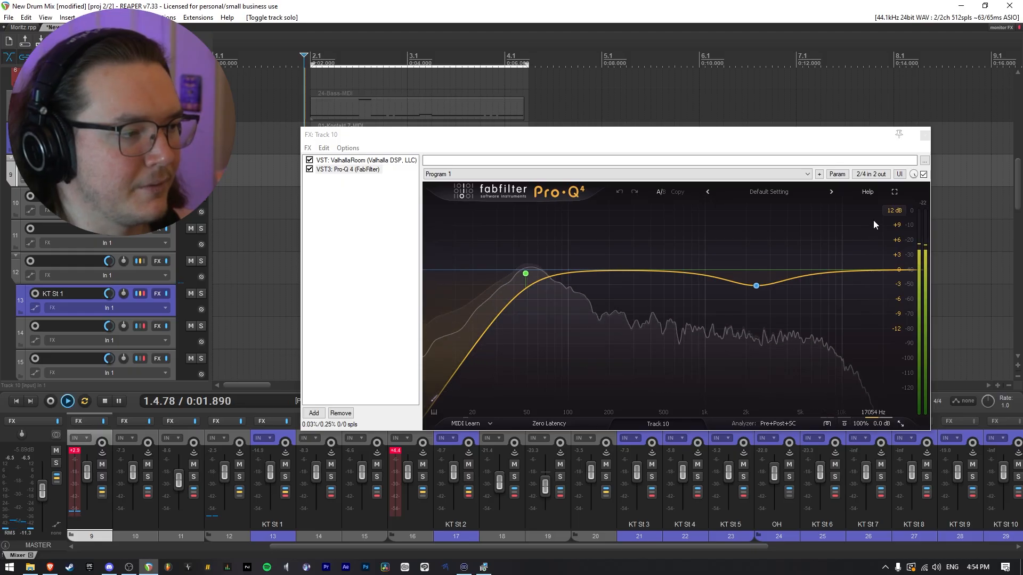
{"action": "left_click", "coordinate": [925, 136]}
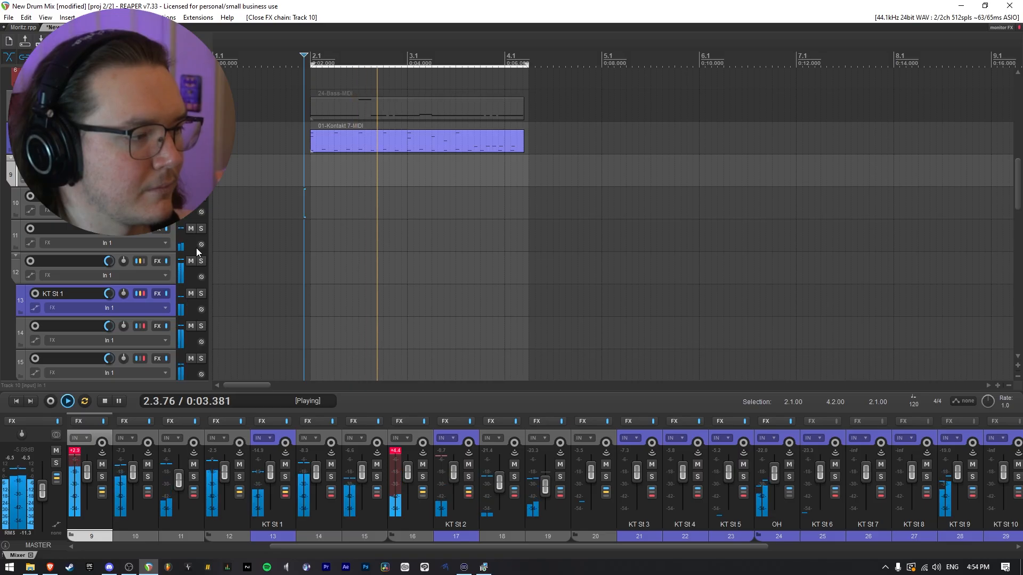
{"action": "key", "text": "space"}
- Select and solo track 11, and play it from just before measure 2
{"action": "left_click", "coordinate": [176, 239]}
{"action": "left_click", "coordinate": [201, 228]}
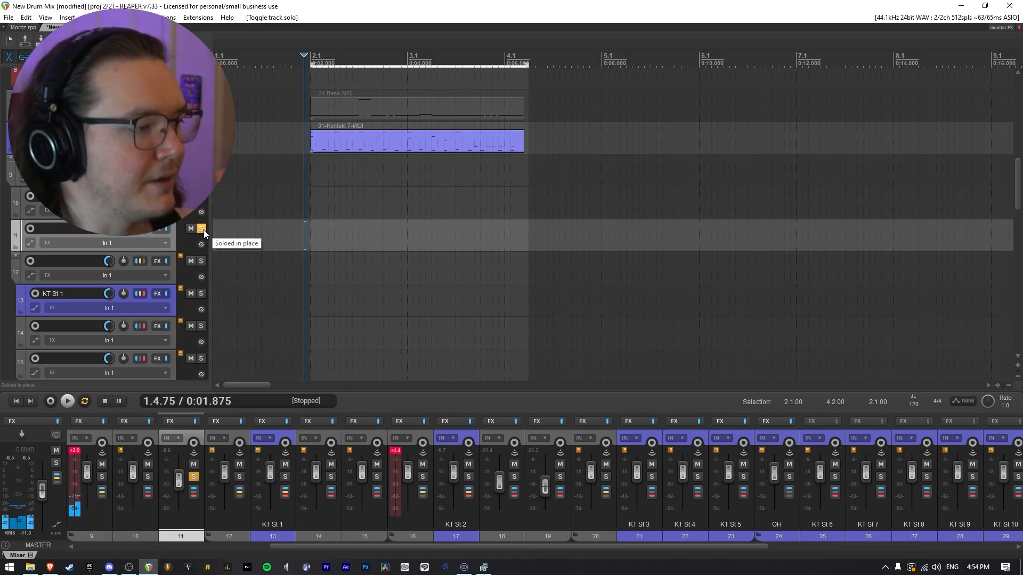
{"action": "key", "text": "space"}
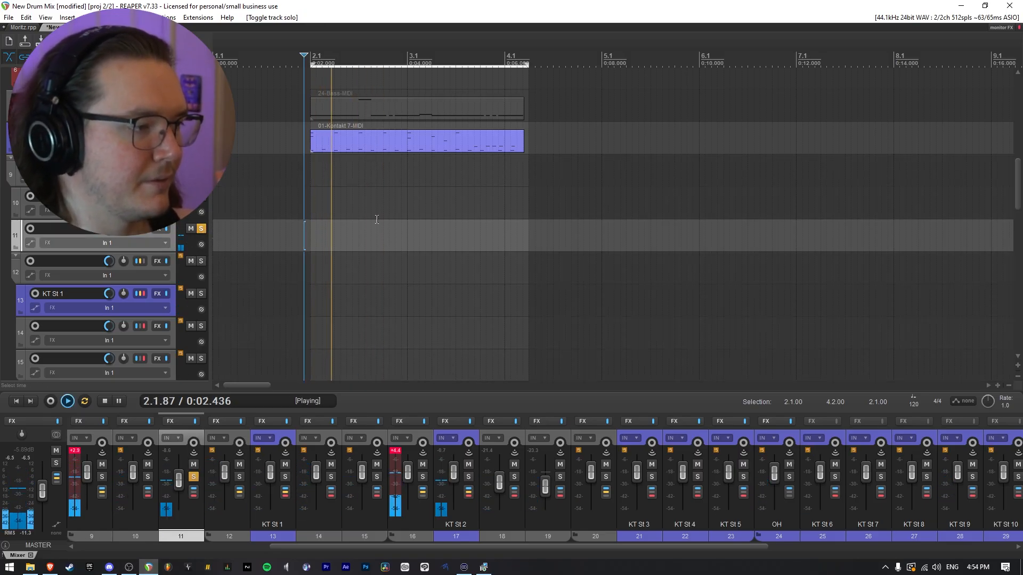
{"action": "key", "text": "space"}
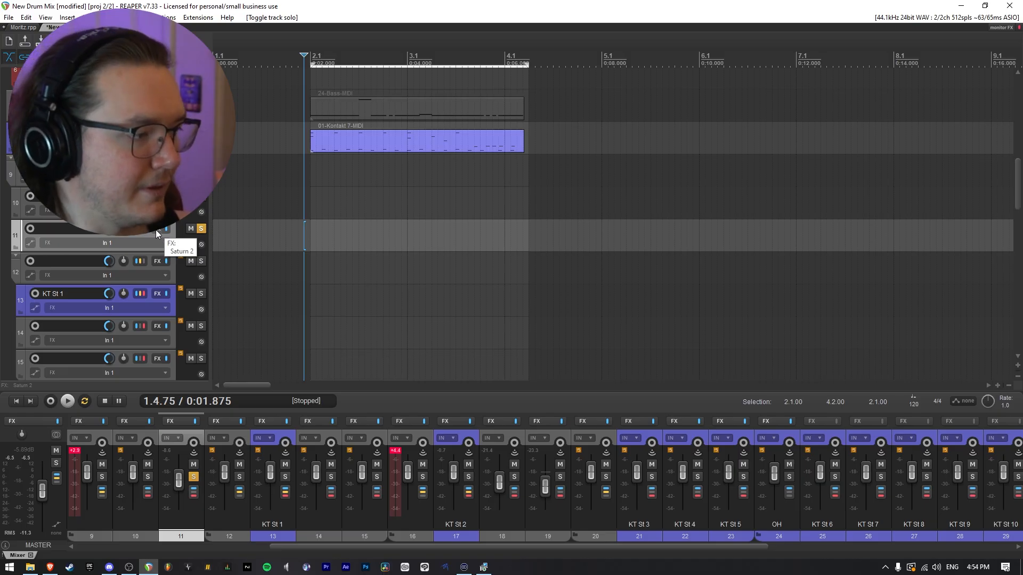
- Open track 11's Saturn 2 and audition the soloed Warm Tape band above the 572.99 Hz crossover
{"action": "left_click", "coordinate": [156, 231]}
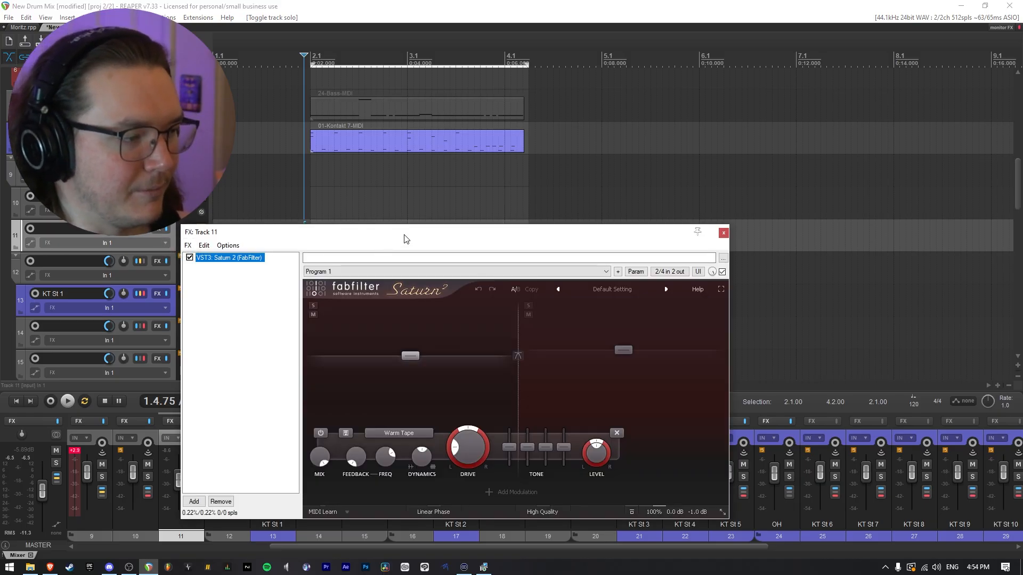
{"action": "left_click_drag", "start_coordinate": [404, 233], "coordinate": [550, 139]}
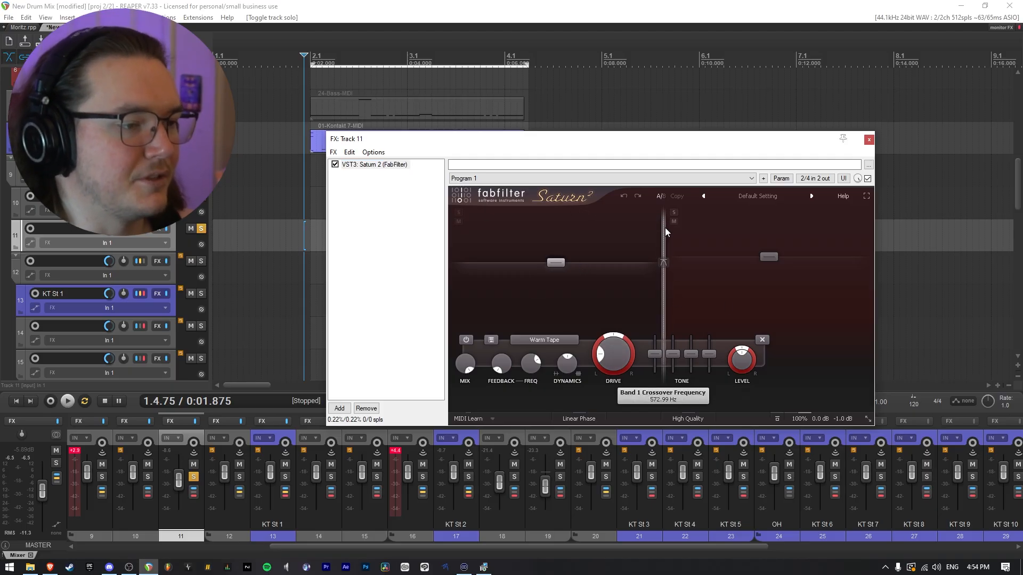
{"action": "left_click", "coordinate": [673, 215]}
{"action": "key", "text": "space"}
{"action": "left_click", "coordinate": [771, 258]}
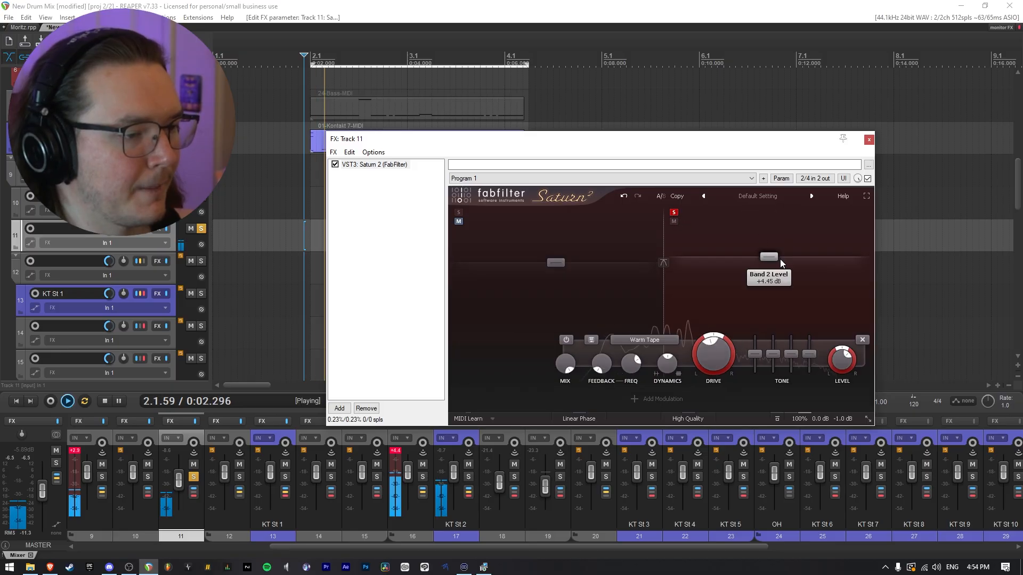
{"action": "key", "text": "space"}
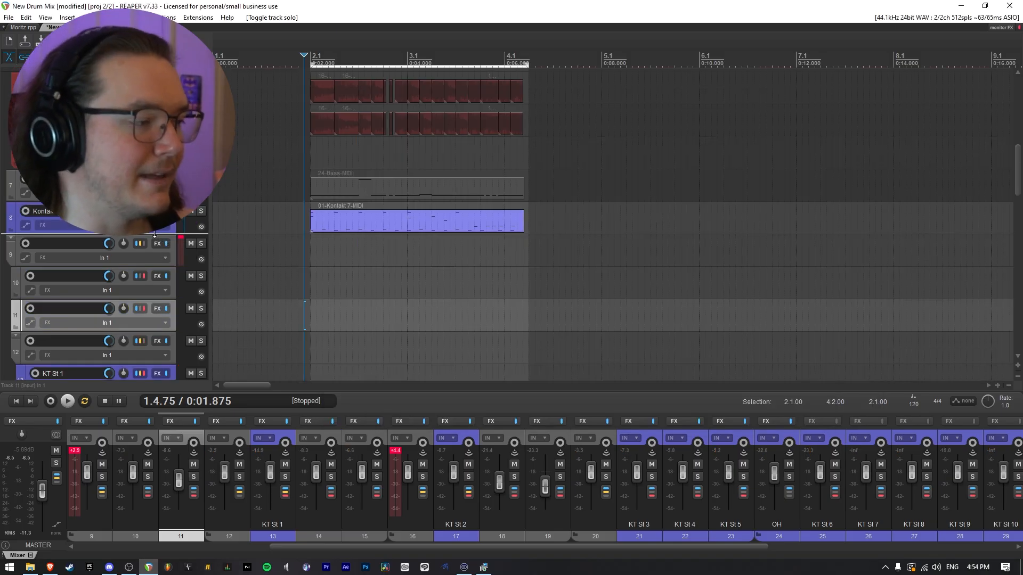
- Solo the bass on track 7 together with Kontakt 7, and play the drums and bass
{"action": "scroll", "coordinate": [192, 218], "scroll_direction": "up", "scroll_amount": 1}
{"action": "left_click", "coordinate": [201, 211]}
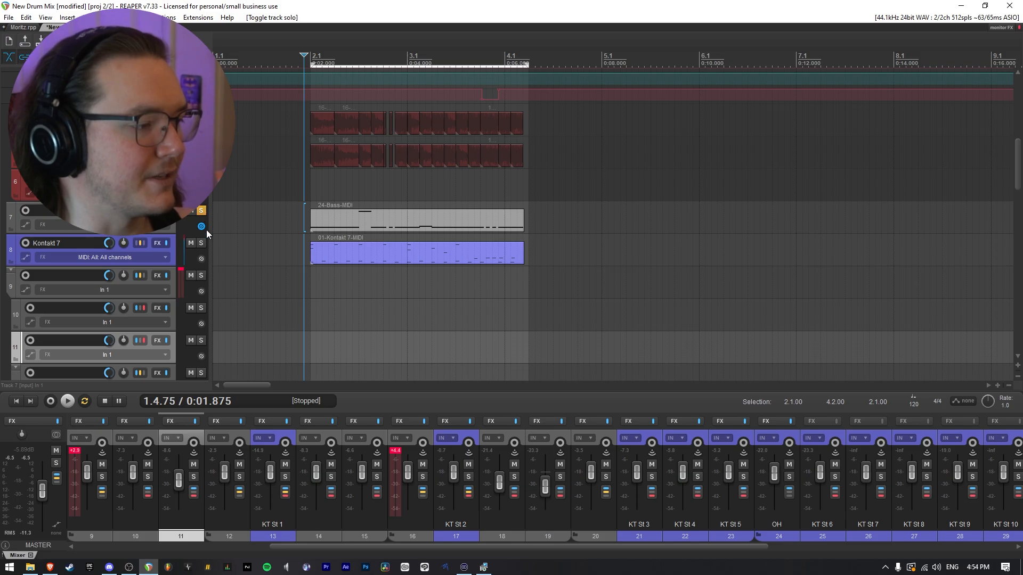
{"action": "left_click", "coordinate": [201, 243]}
{"action": "key", "text": "space"}
{"action": "scroll", "coordinate": [371, 281], "scroll_direction": "up", "scroll_amount": 2}
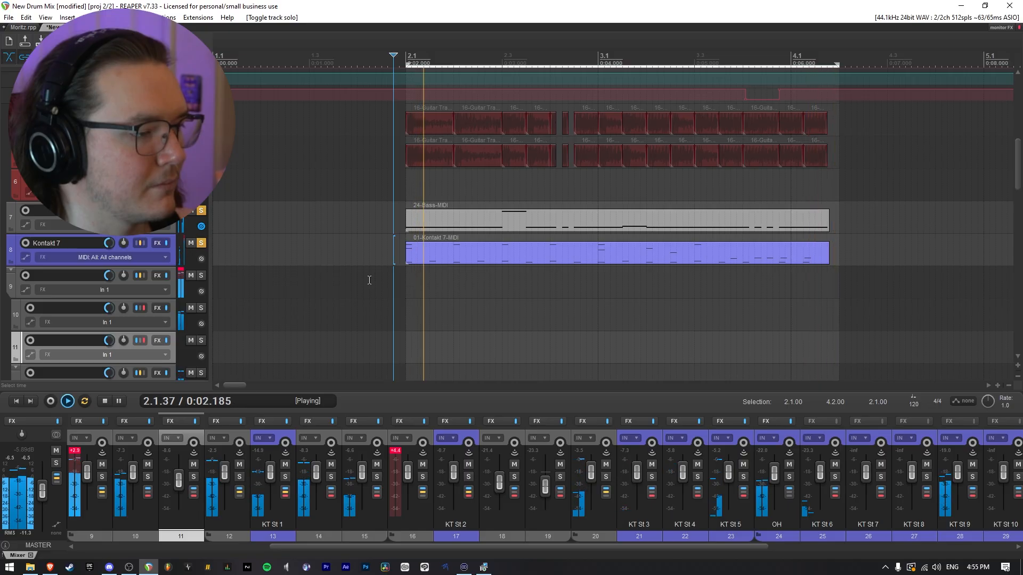
{"action": "key", "text": "space"}
- Bring the guitar tracks into playback and listen to the drums, bass and guitars together
{"action": "scroll", "coordinate": [146, 249], "scroll_direction": "up", "scroll_amount": 5}
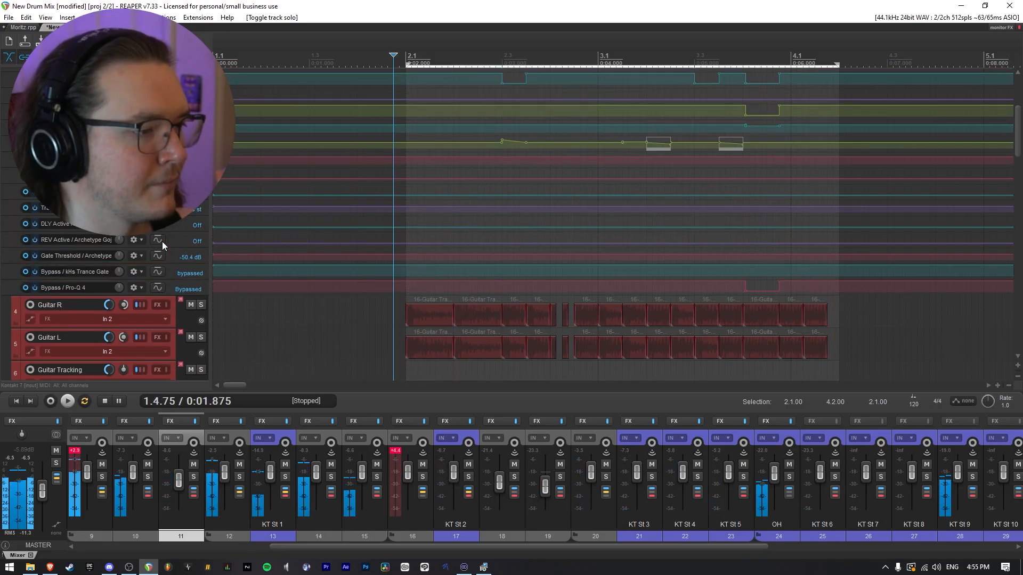
{"action": "scroll", "coordinate": [162, 242], "scroll_direction": "up", "scroll_amount": 4}
{"action": "scroll", "coordinate": [162, 242], "scroll_direction": "down", "scroll_amount": 2}
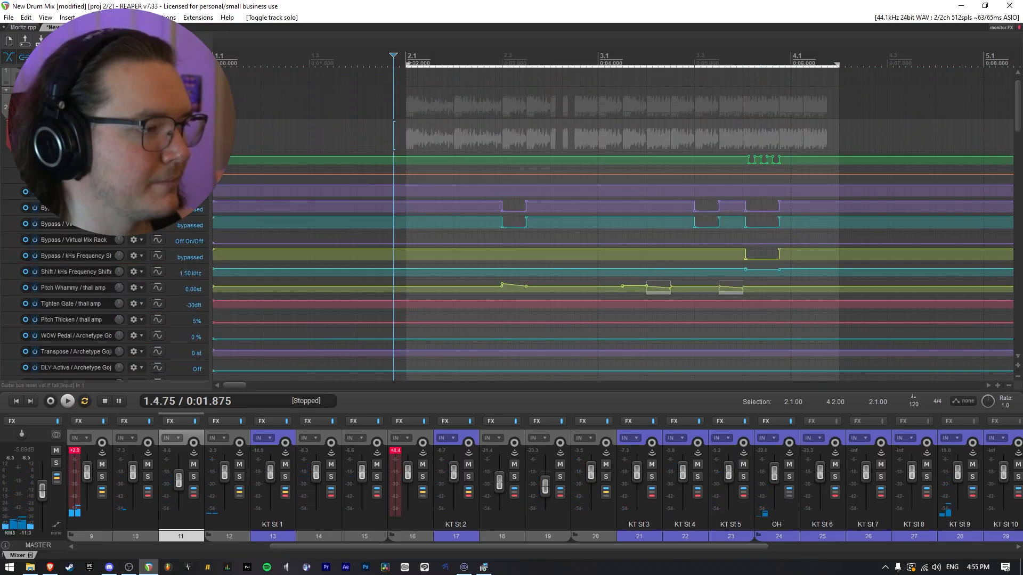
{"action": "key", "text": "space"}
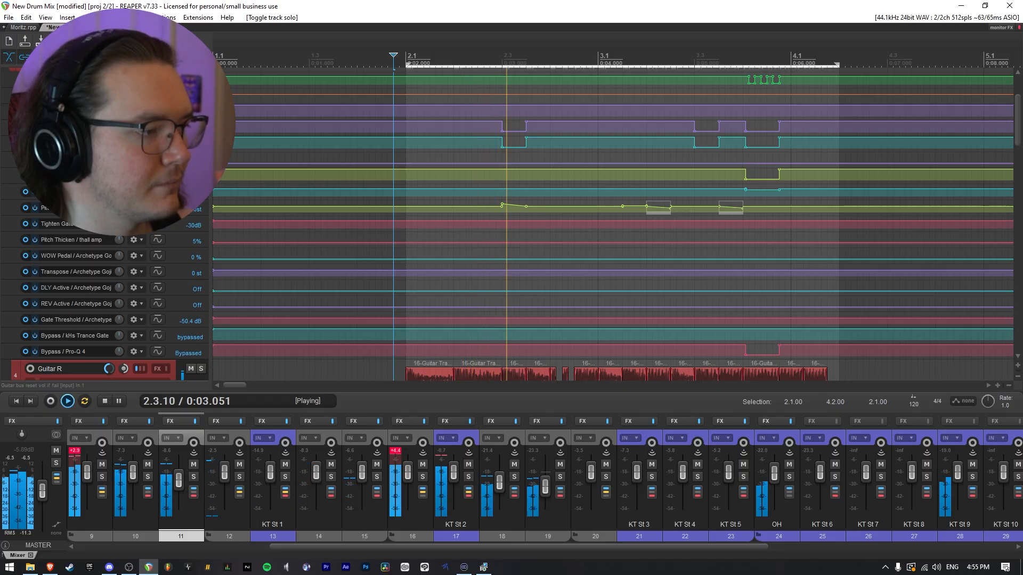
{"action": "scroll", "coordinate": [162, 241], "scroll_direction": "down", "scroll_amount": 2}
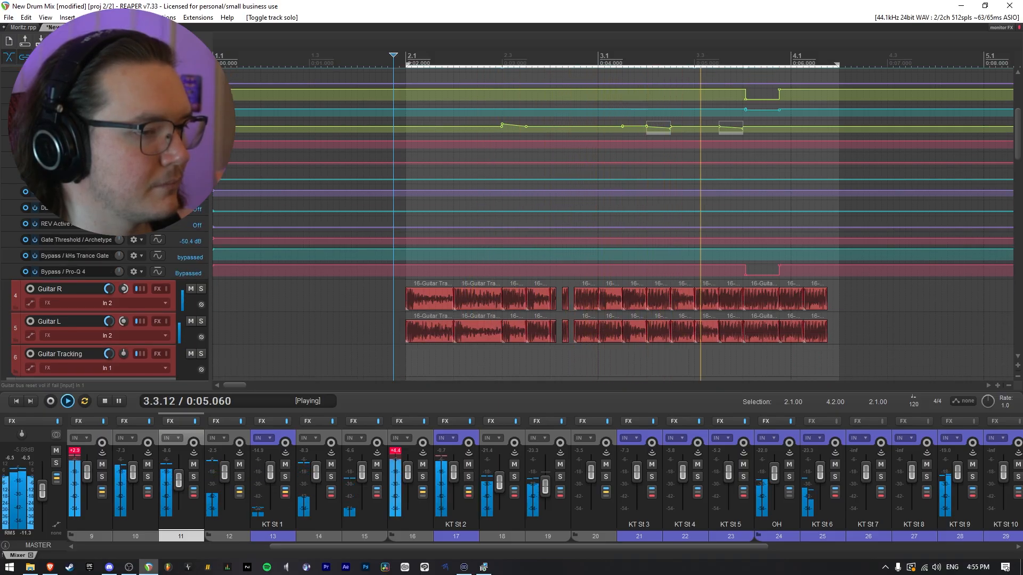